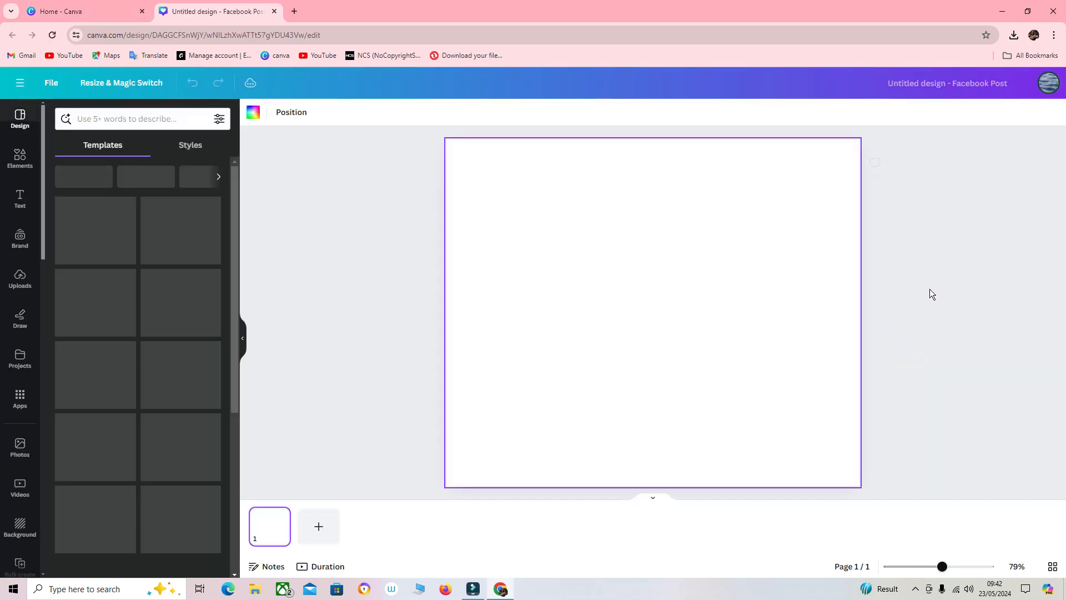
Add a heading to the blank page with the text HOLIDAY.
{"action": "left_click", "coordinate": [930, 289]}
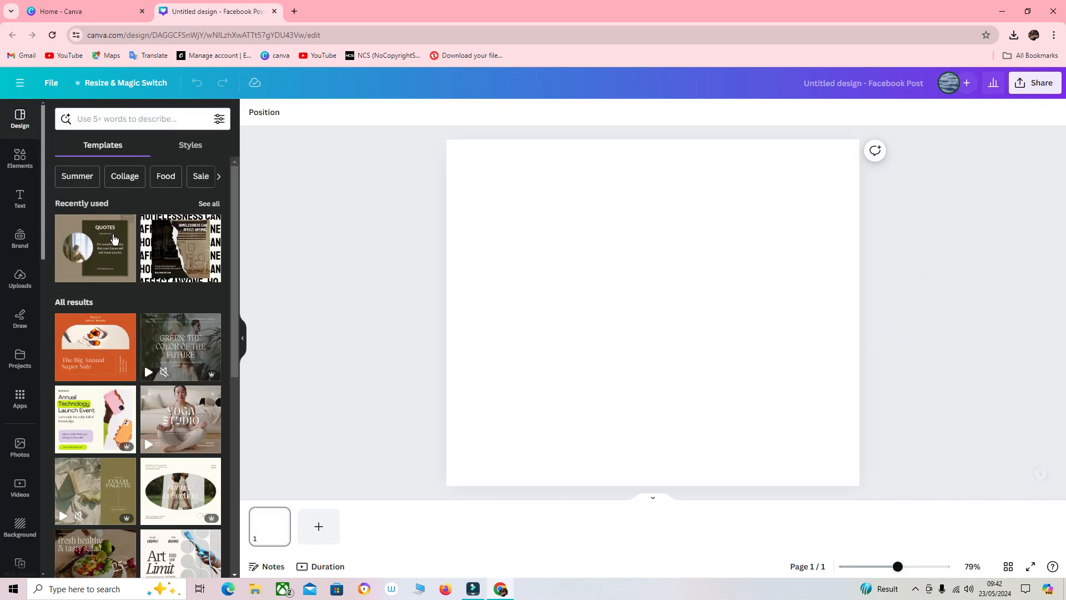
{"action": "left_click", "coordinate": [20, 200]}
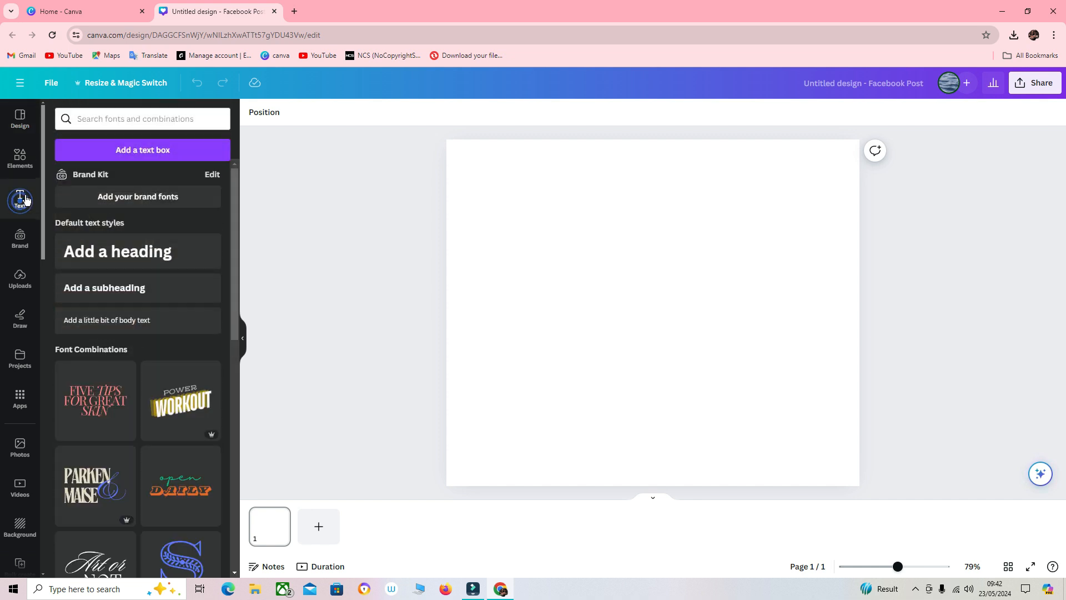
{"action": "left_click", "coordinate": [122, 253]}
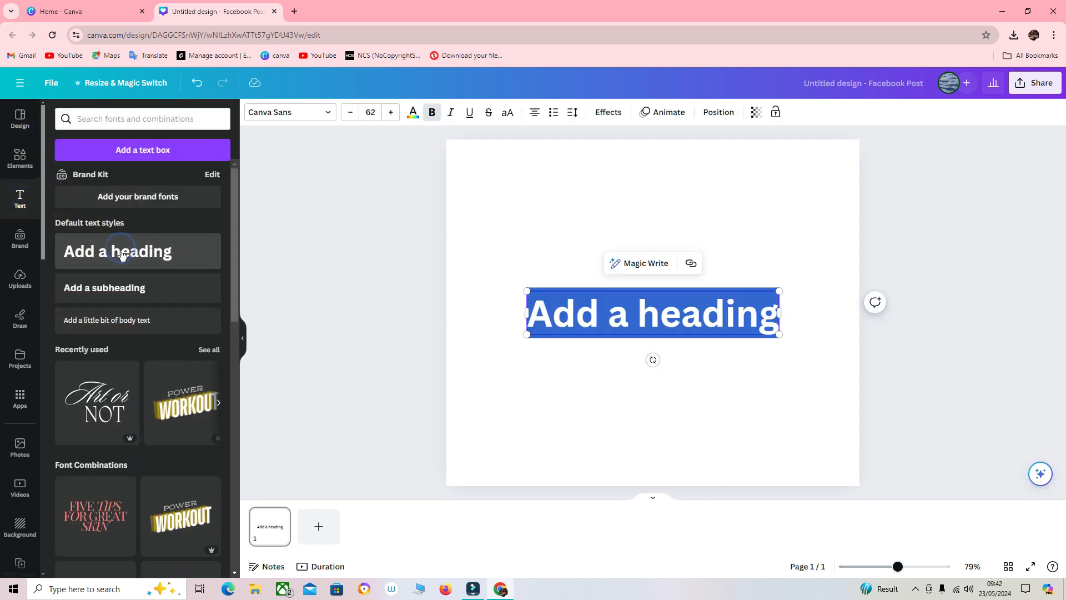
{"action": "type", "text": "HOLIDAY"}
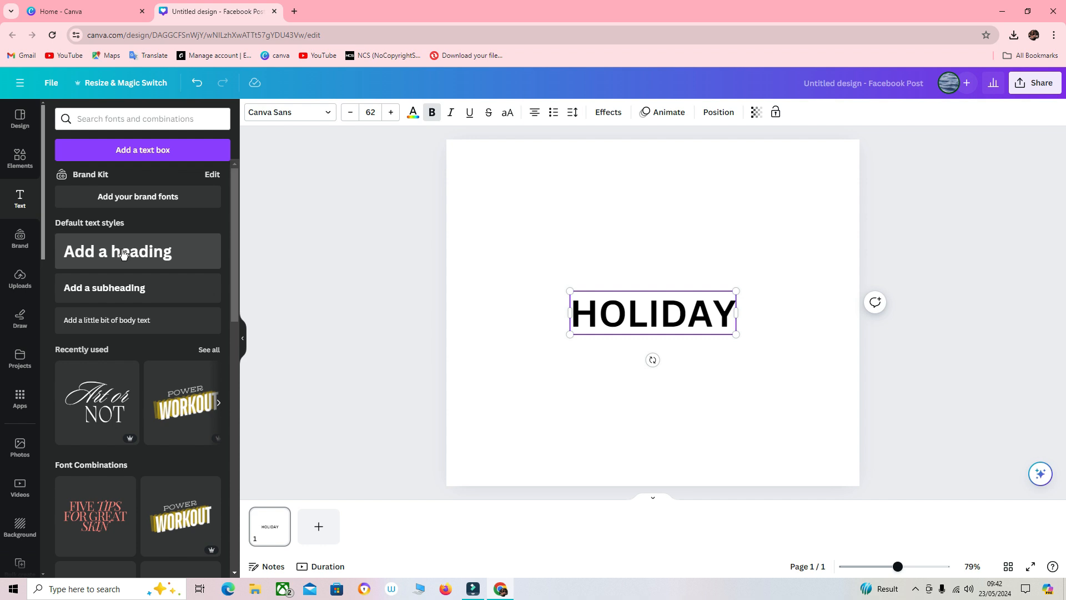
Change the HOLIDAY heading's font to Archivo Black.
{"action": "left_click", "coordinate": [286, 112]}
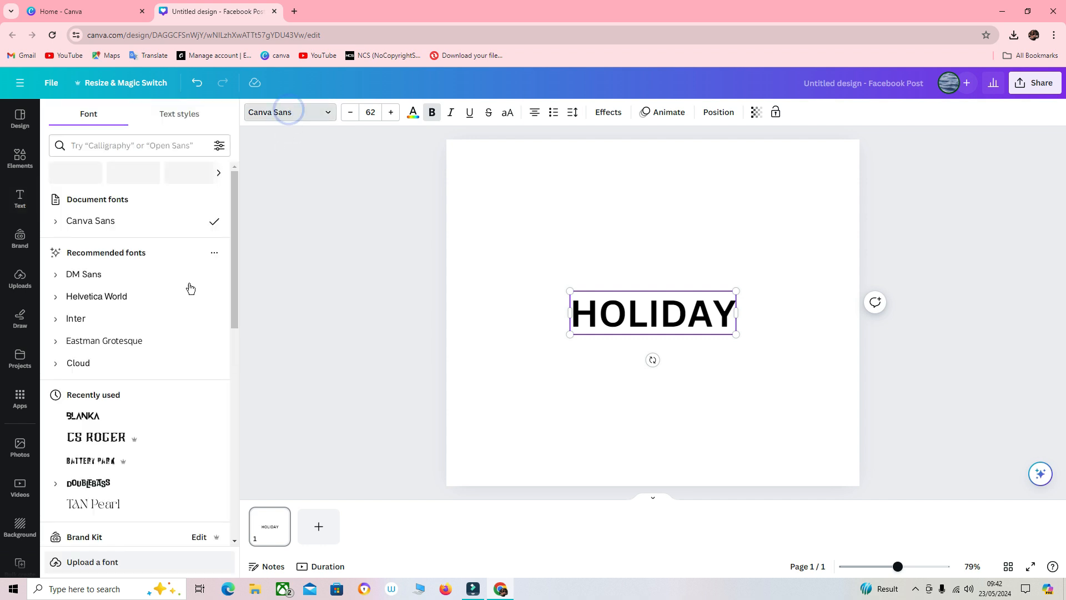
{"action": "scroll", "coordinate": [155, 397], "scroll_direction": "down", "scroll_amount": 8}
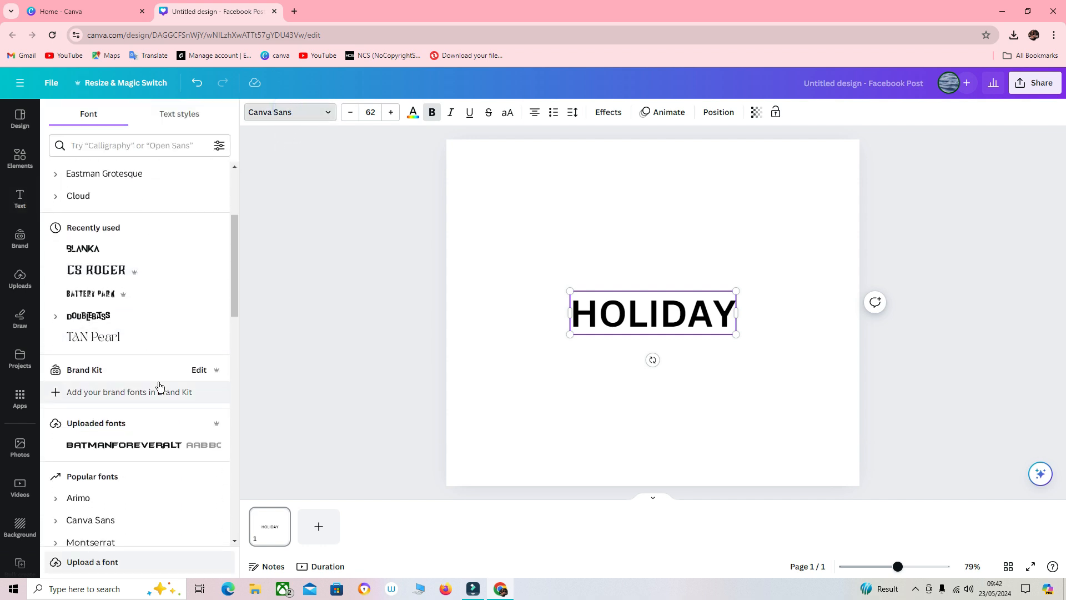
{"action": "left_click", "coordinate": [148, 416]}
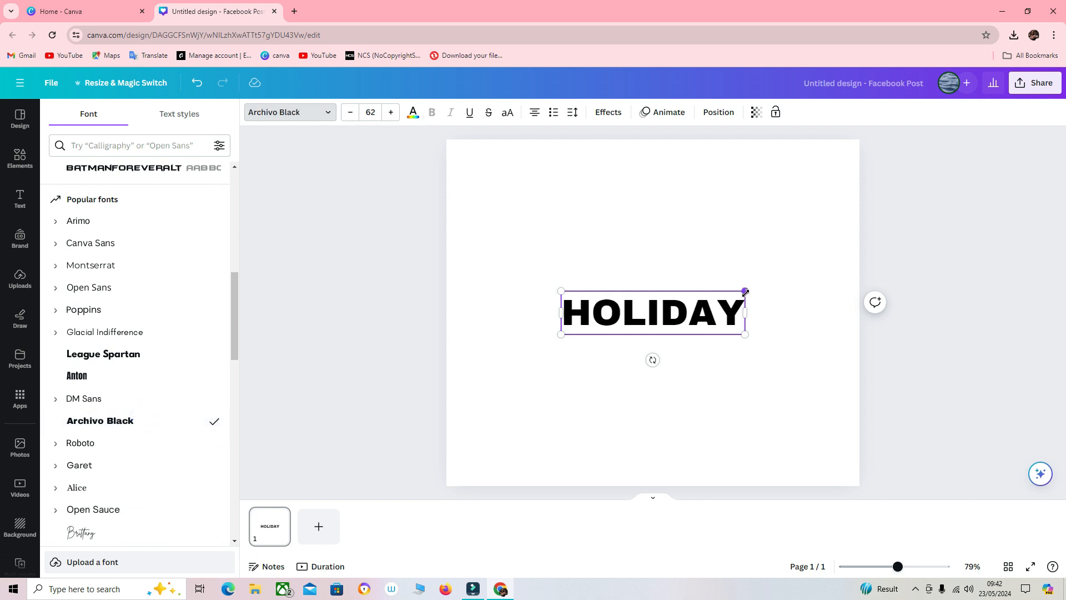
Enlarge the HOLIDAY heading to a font size of about 97.6 and centre it on the page.
{"action": "left_click_drag", "start_coordinate": [746, 291], "coordinate": [850, 266]}
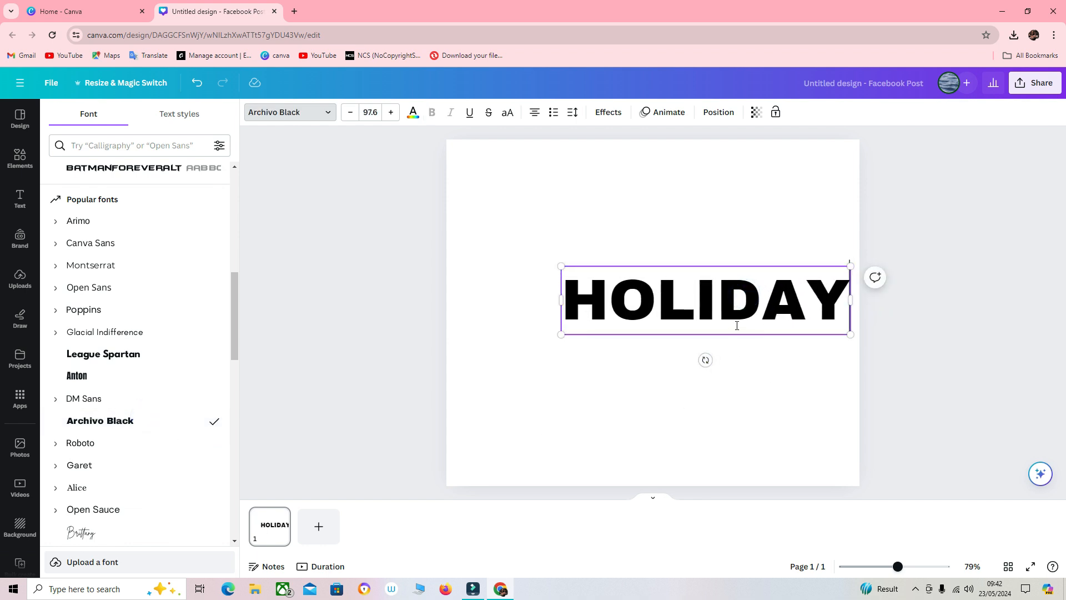
{"action": "left_click", "coordinate": [775, 396]}
{"action": "left_click_drag", "start_coordinate": [752, 299], "coordinate": [720, 309]}
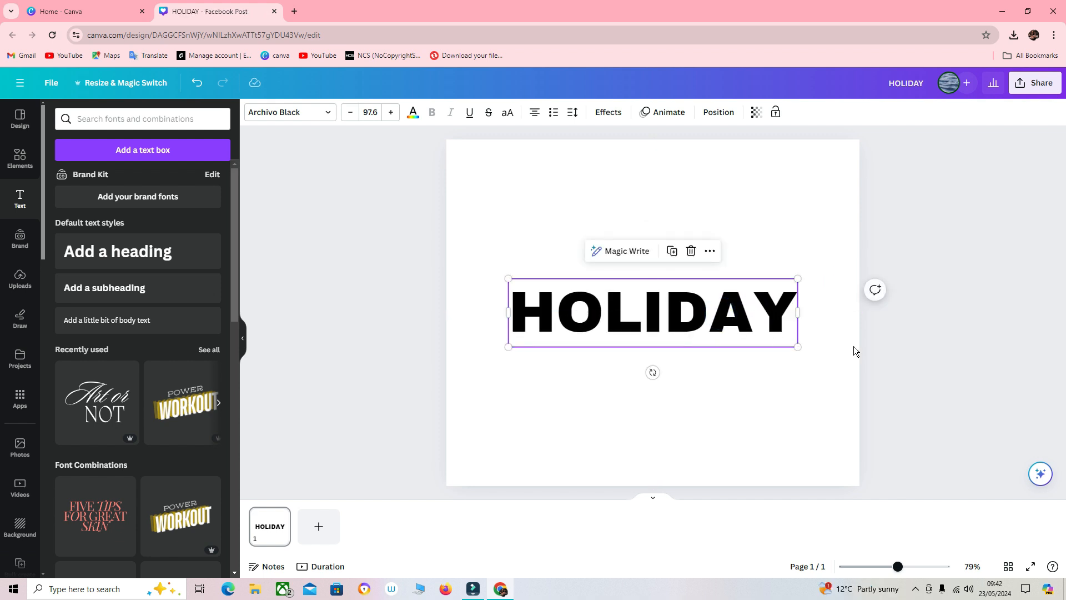
{"action": "left_click", "coordinate": [906, 345]}
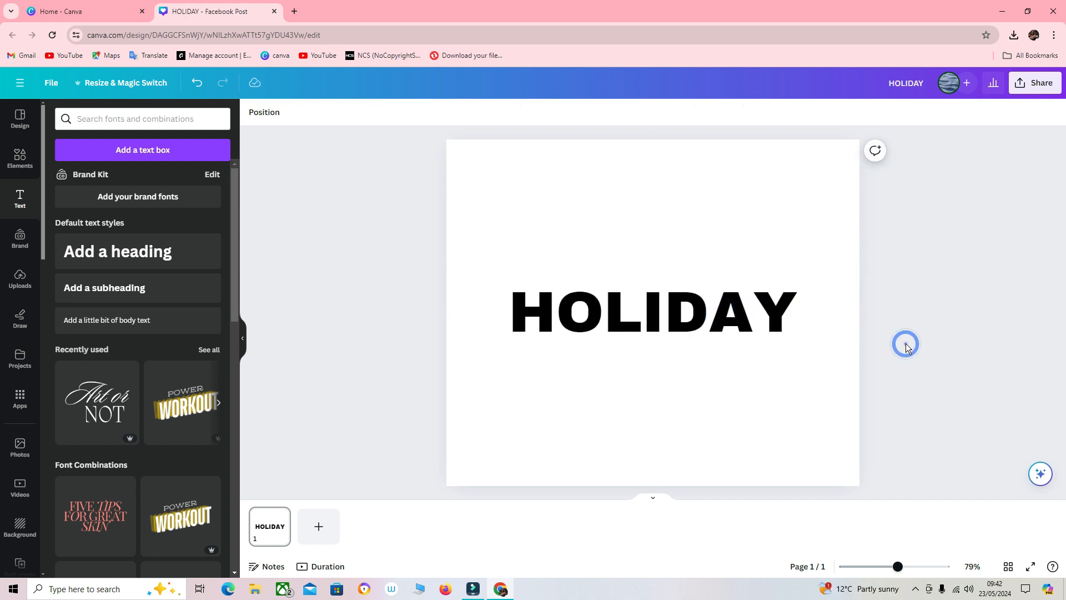
{"action": "left_click", "coordinate": [714, 323]}
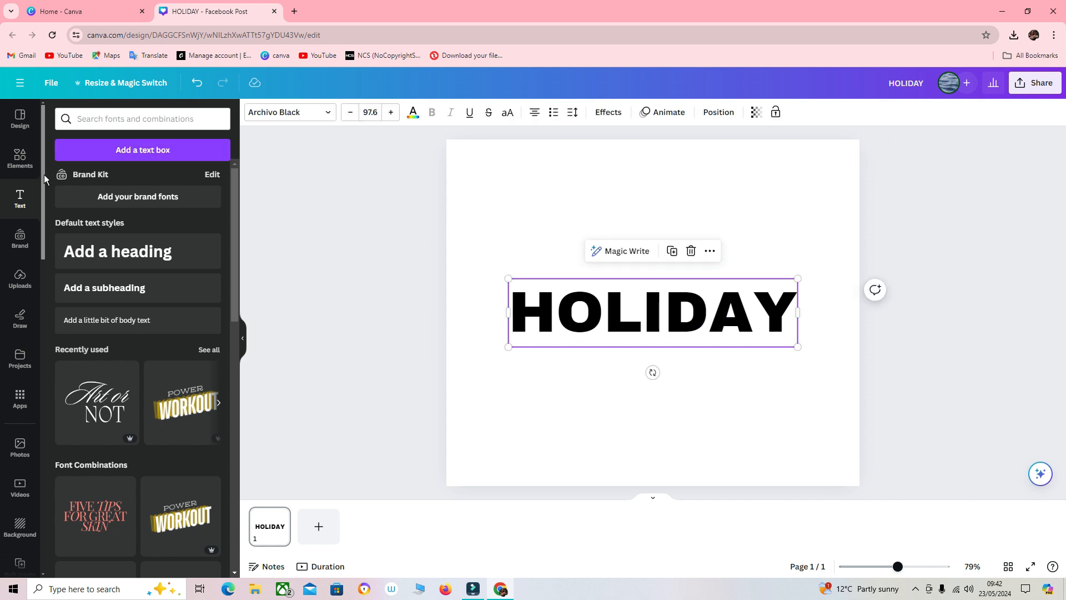
Add the 7-second blue sky video from the recently used elements and set it as the page background.
{"action": "left_click", "coordinate": [20, 158]}
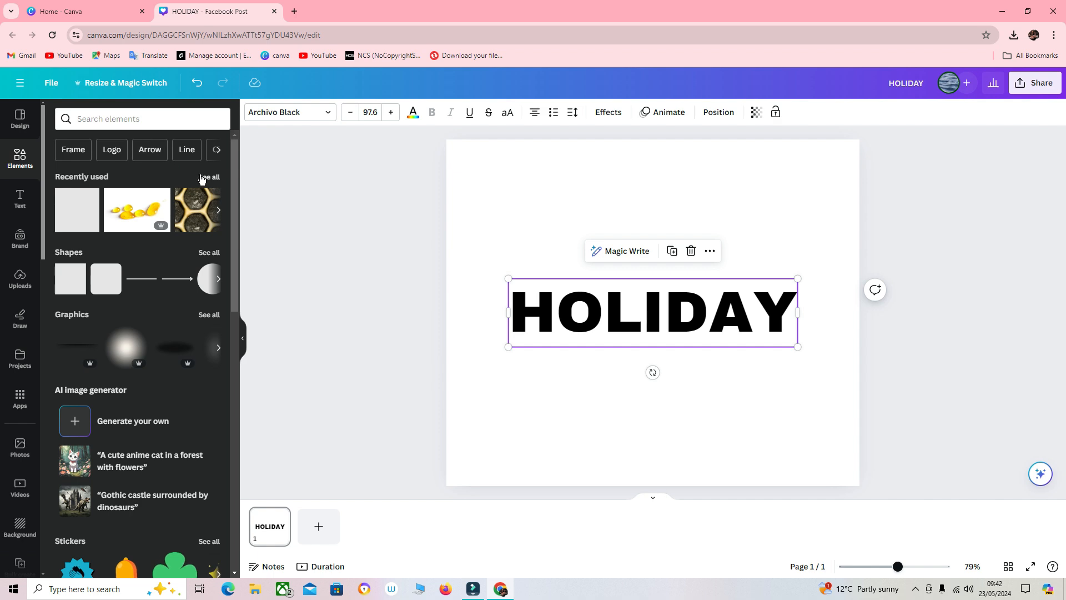
{"action": "left_click", "coordinate": [209, 177]}
{"action": "scroll", "coordinate": [165, 300], "scroll_direction": "down", "scroll_amount": 3}
{"action": "scroll", "coordinate": [165, 300], "scroll_direction": "down", "scroll_amount": 5}
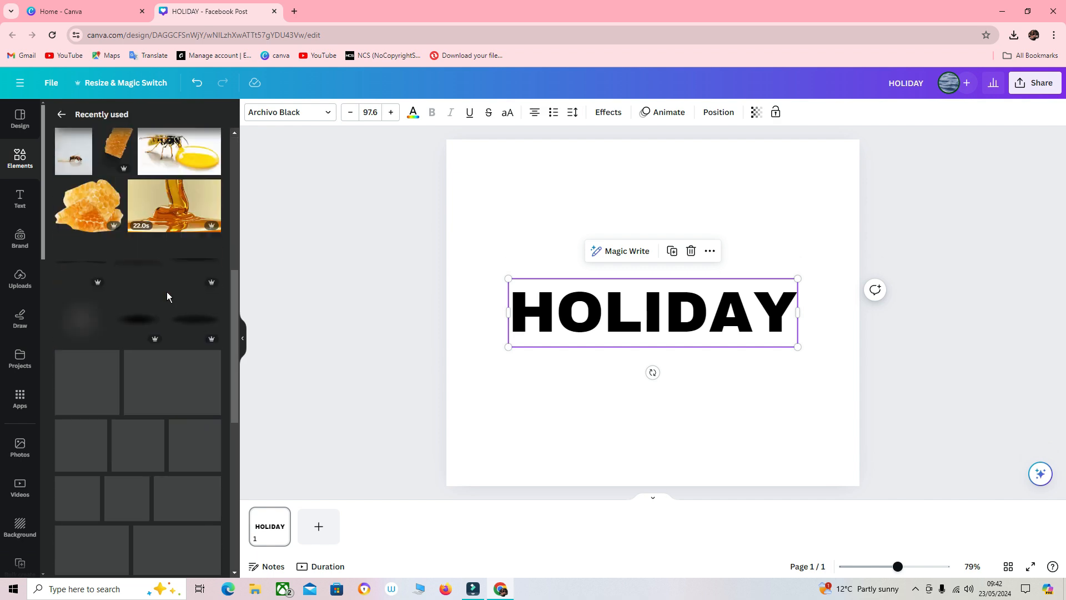
{"action": "scroll", "coordinate": [169, 295], "scroll_direction": "down", "scroll_amount": 10}
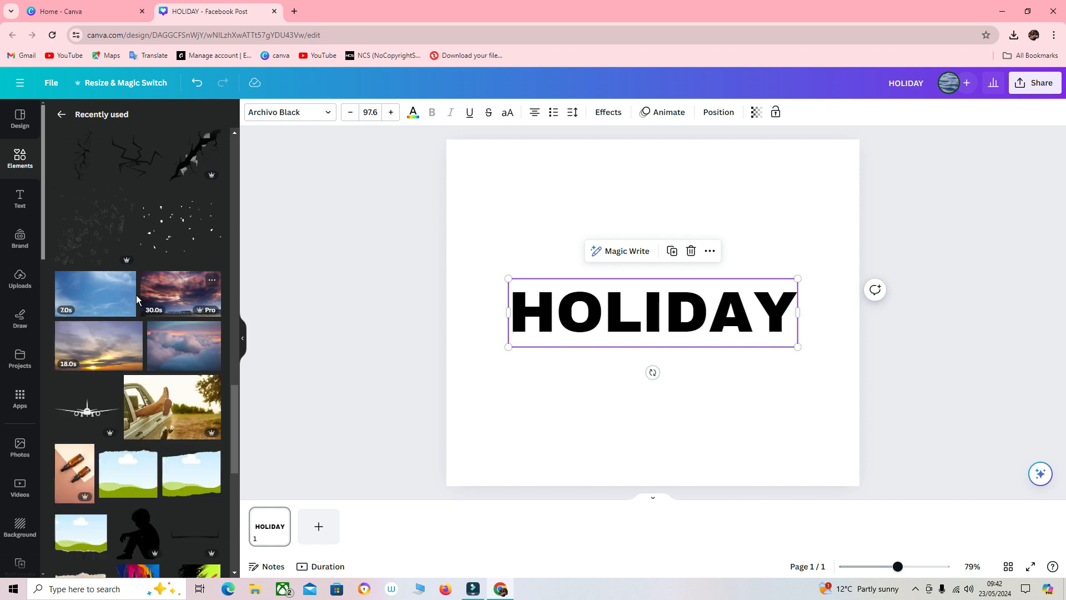
{"action": "left_click", "coordinate": [126, 282]}
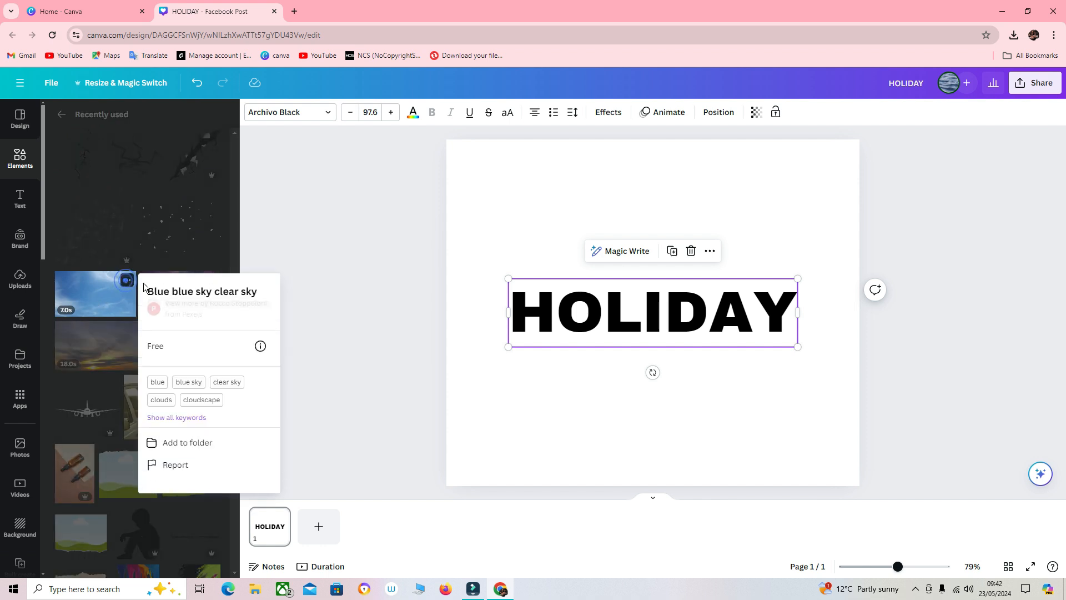
{"action": "left_click", "coordinate": [98, 301]}
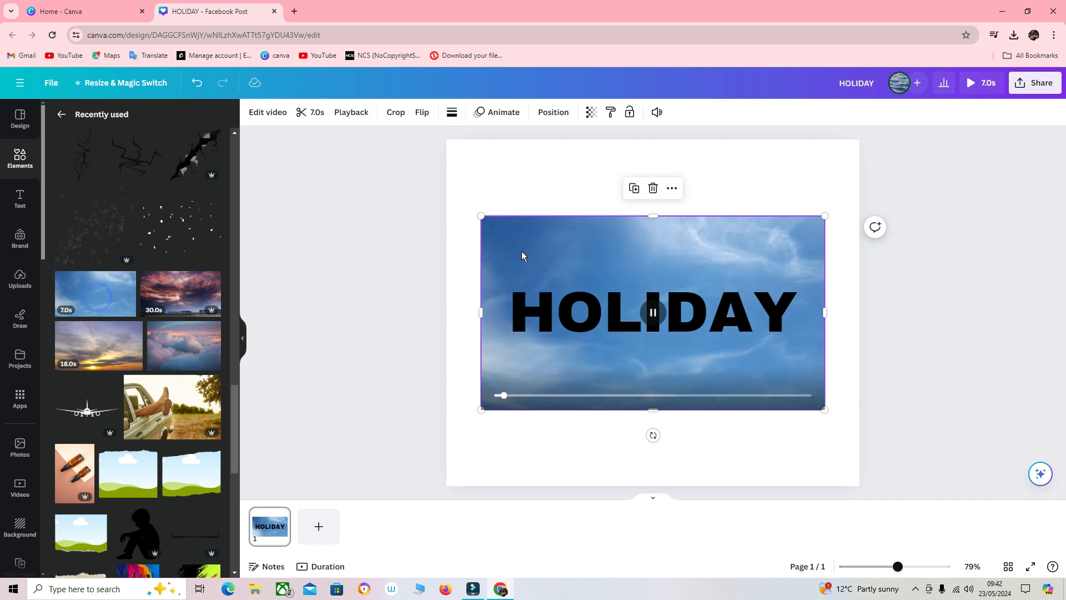
{"action": "right_click", "coordinate": [523, 251]}
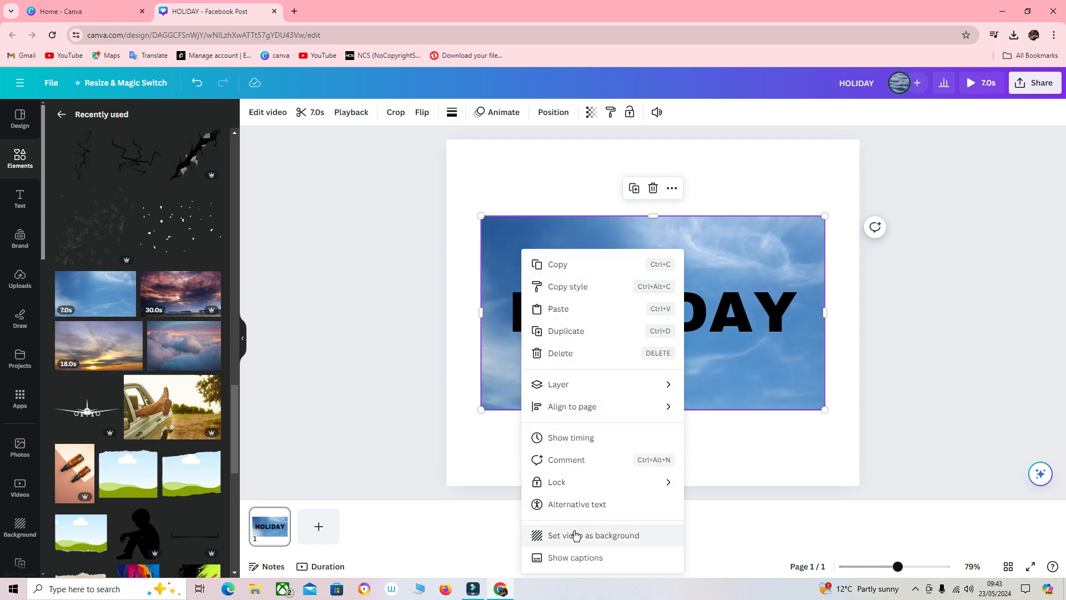
{"action": "left_click", "coordinate": [572, 535]}
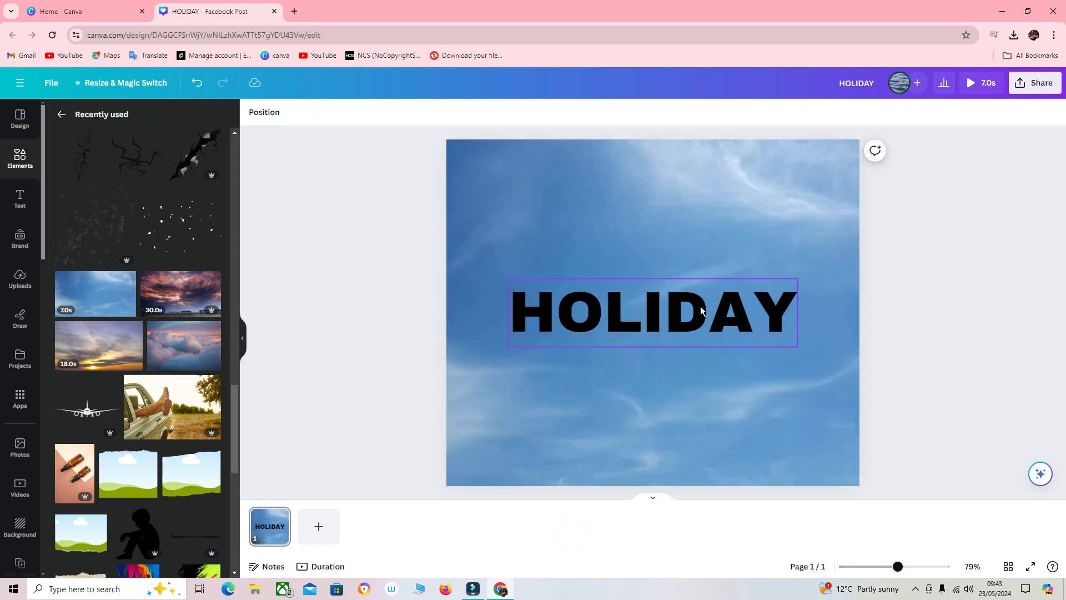
Change the HOLIDAY heading's text colour to white.
{"action": "left_click", "coordinate": [674, 311]}
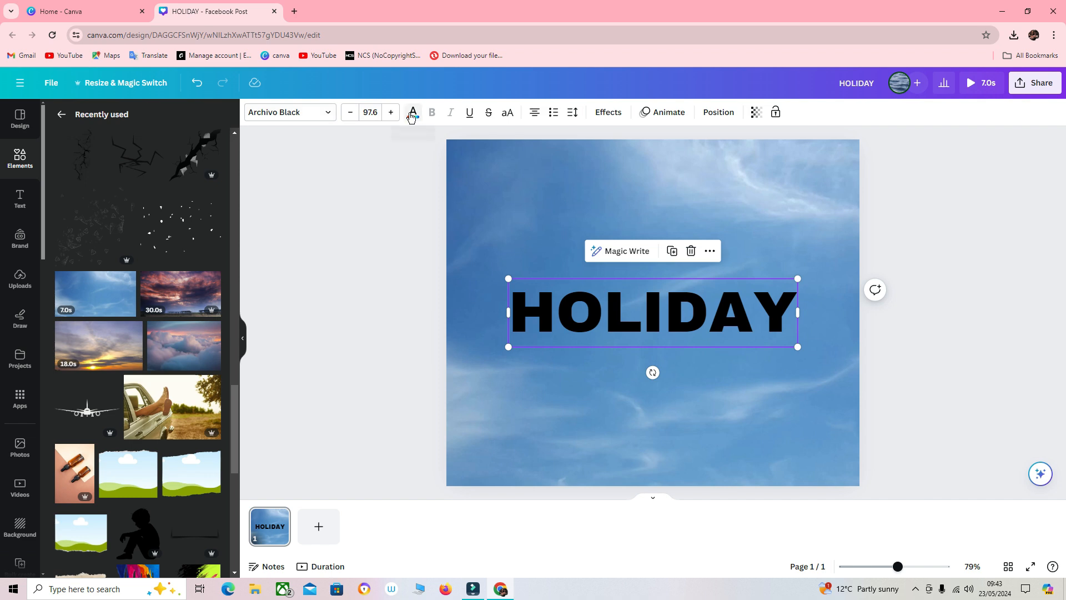
{"action": "left_click", "coordinate": [413, 113]}
{"action": "left_click", "coordinate": [120, 182]}
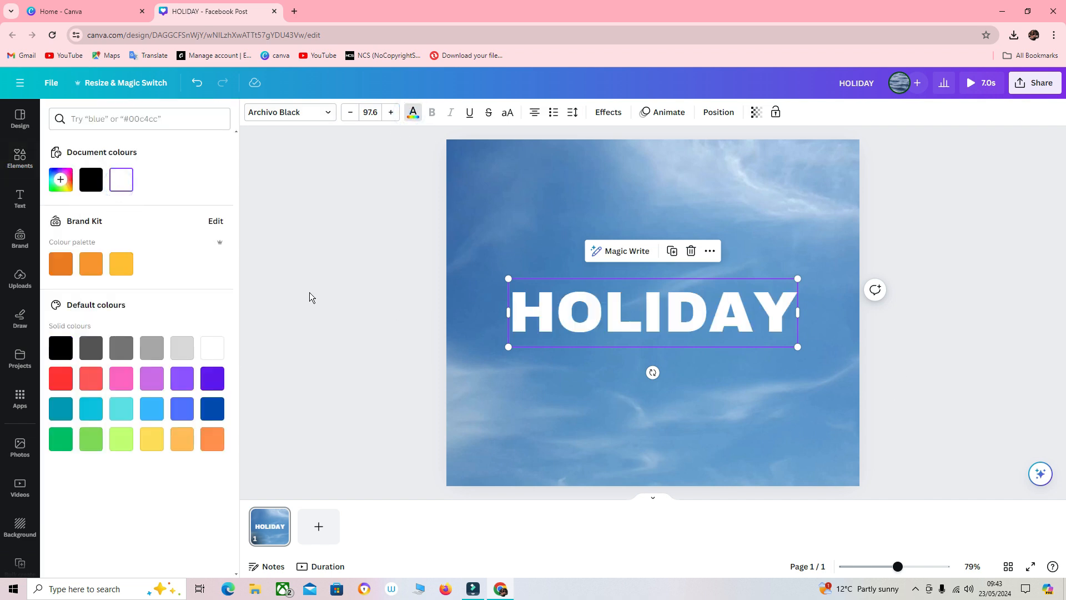
{"action": "left_click", "coordinate": [337, 234]}
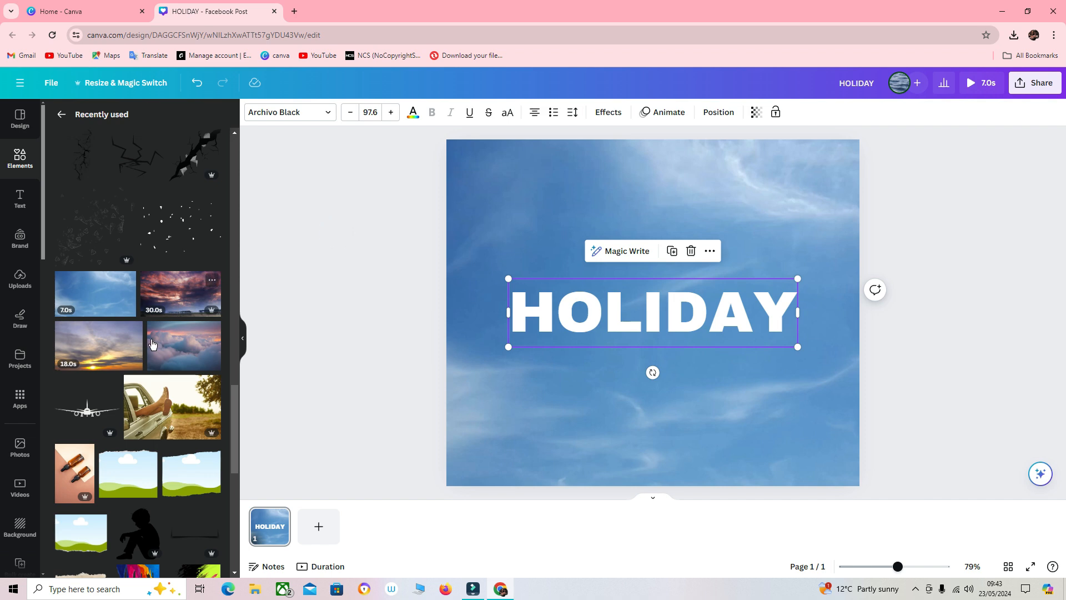
Add the front-view airplane graphic, size it to about 590 by 166 px and centre it horizontally over the HOLIDAY heading.
{"action": "left_click", "coordinate": [89, 415]}
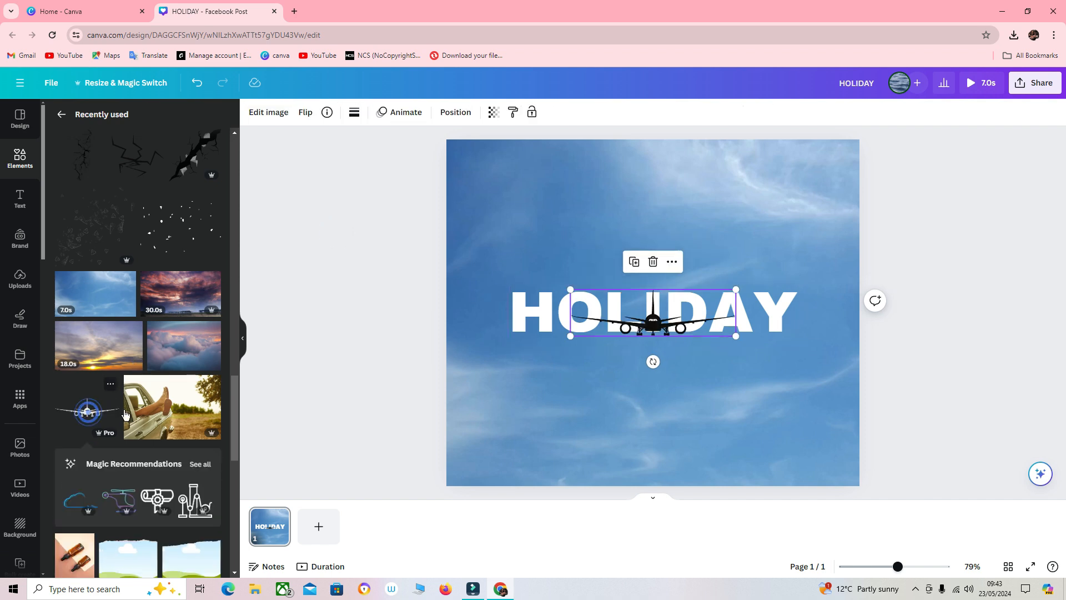
{"action": "left_click_drag", "start_coordinate": [736, 290], "coordinate": [888, 261]}
{"action": "left_click_drag", "start_coordinate": [721, 320], "coordinate": [656, 316]}
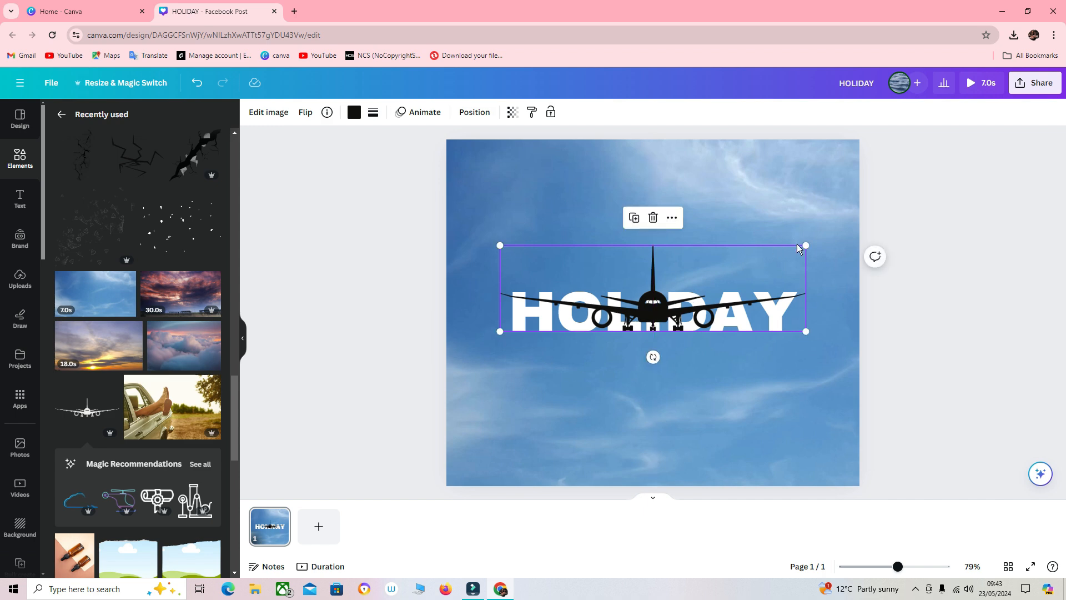
{"action": "left_click_drag", "start_coordinate": [805, 246], "coordinate": [760, 258]}
{"action": "left_click_drag", "start_coordinate": [637, 322], "coordinate": [656, 317]}
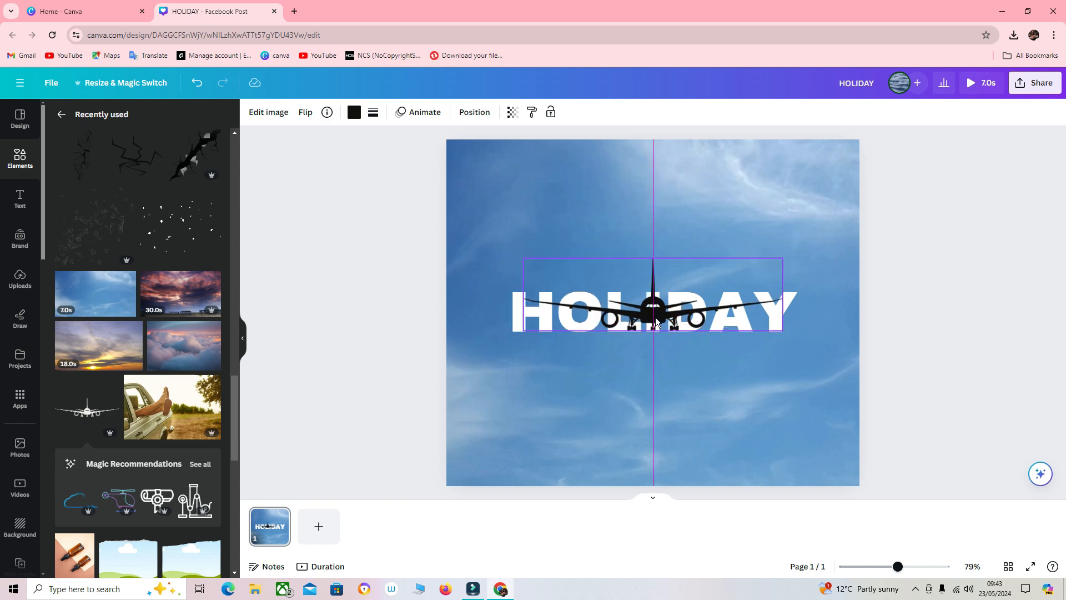
{"action": "left_click_drag", "start_coordinate": [656, 317], "coordinate": [656, 317]}
Move the airplane layer behind the HOLIDAY heading in the layer order.
{"action": "left_click", "coordinate": [475, 113]}
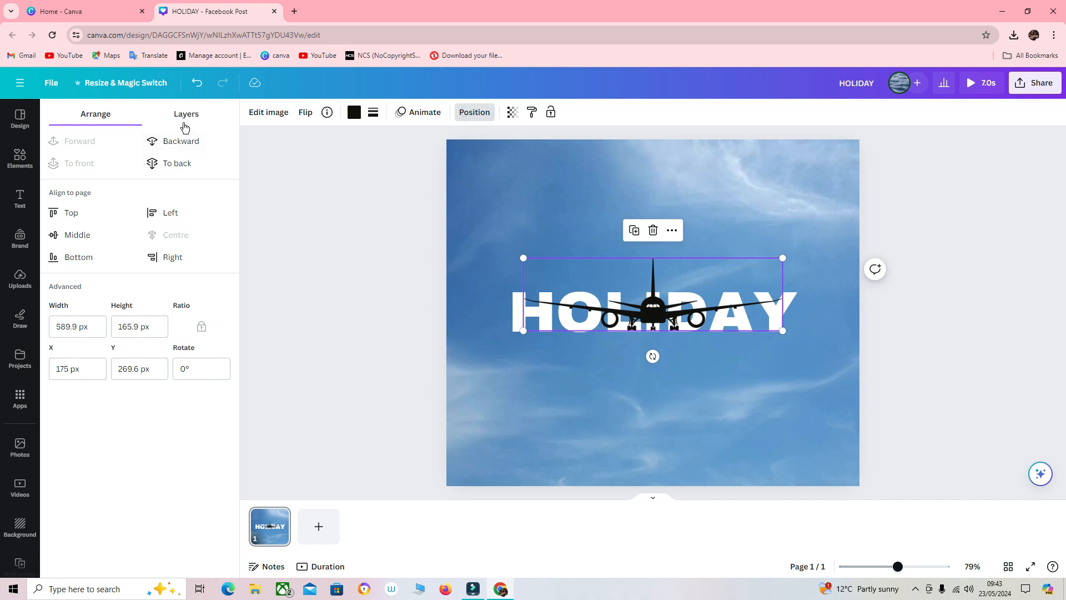
{"action": "left_click", "coordinate": [185, 114]}
{"action": "left_click_drag", "start_coordinate": [164, 192], "coordinate": [158, 238]}
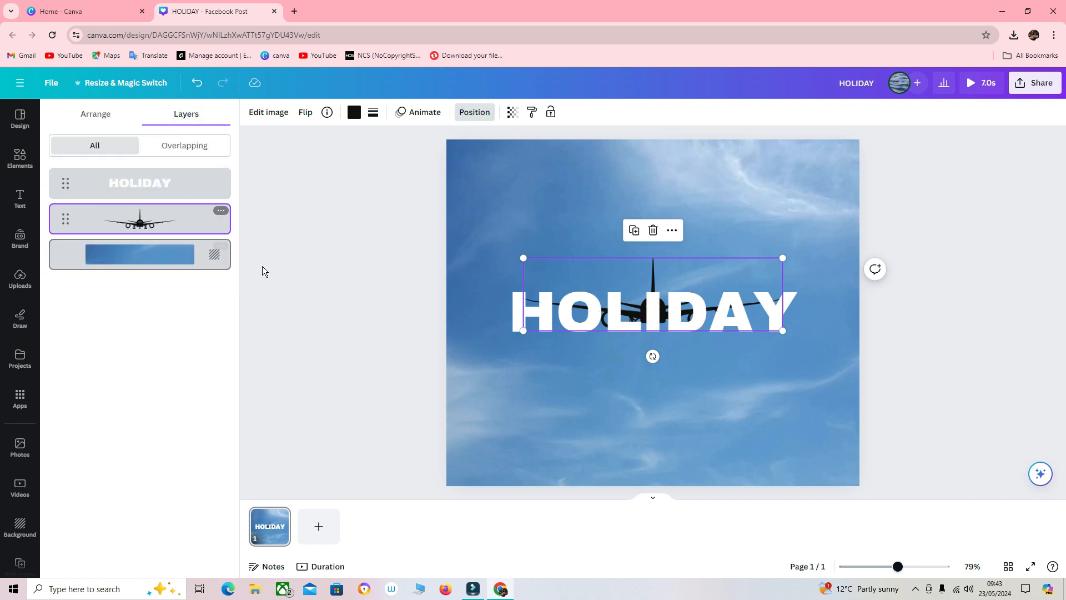
{"action": "left_click", "coordinate": [981, 350]}
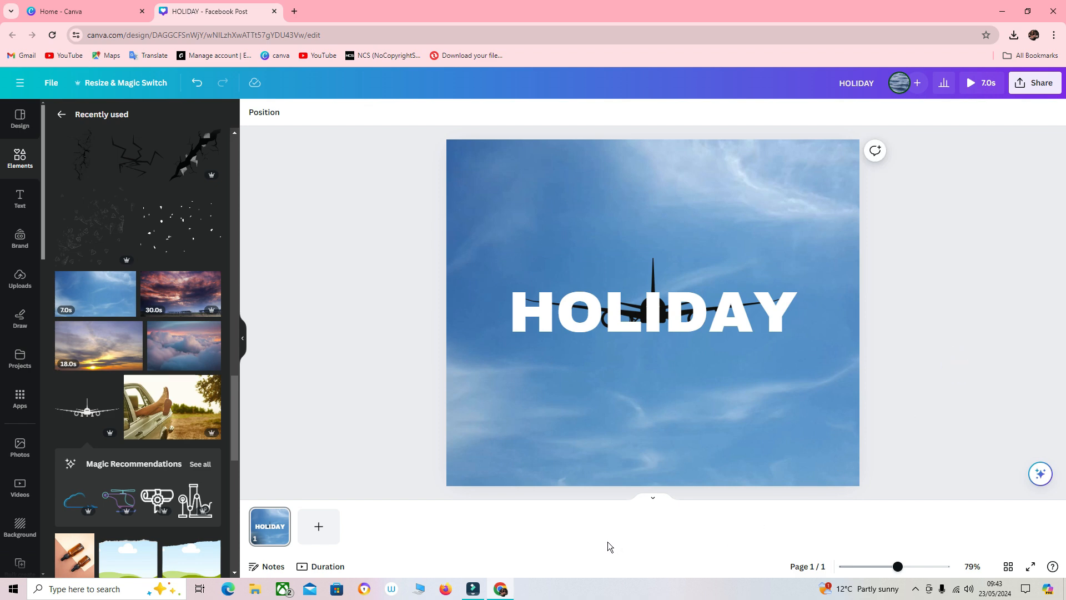
Duplicate the page and replace the copy's sky video background with the solid document colour #100f0d.
{"action": "left_click", "coordinate": [279, 516]}
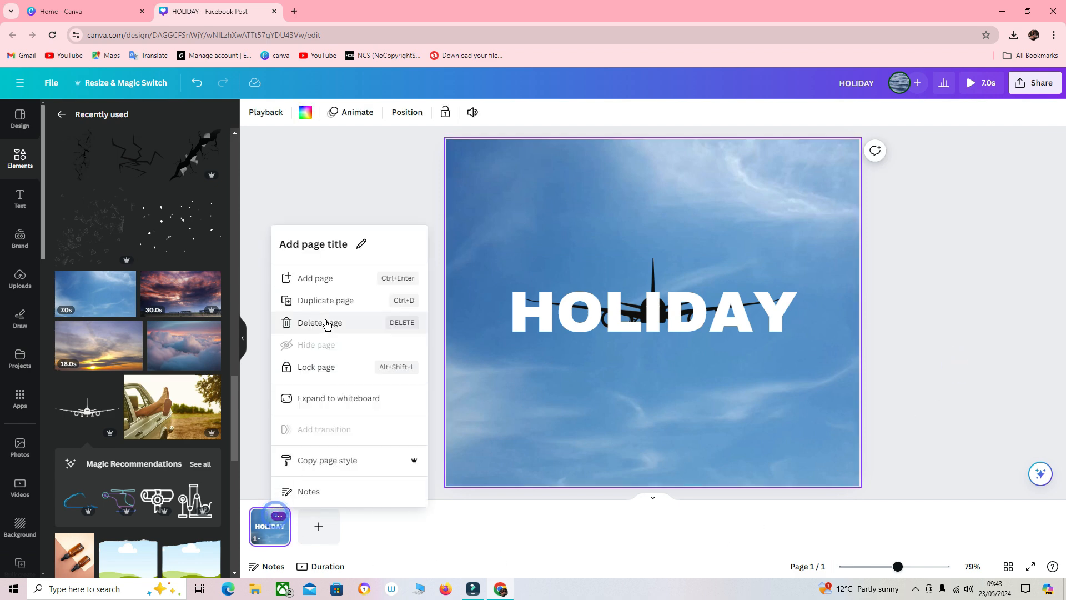
{"action": "left_click", "coordinate": [327, 303]}
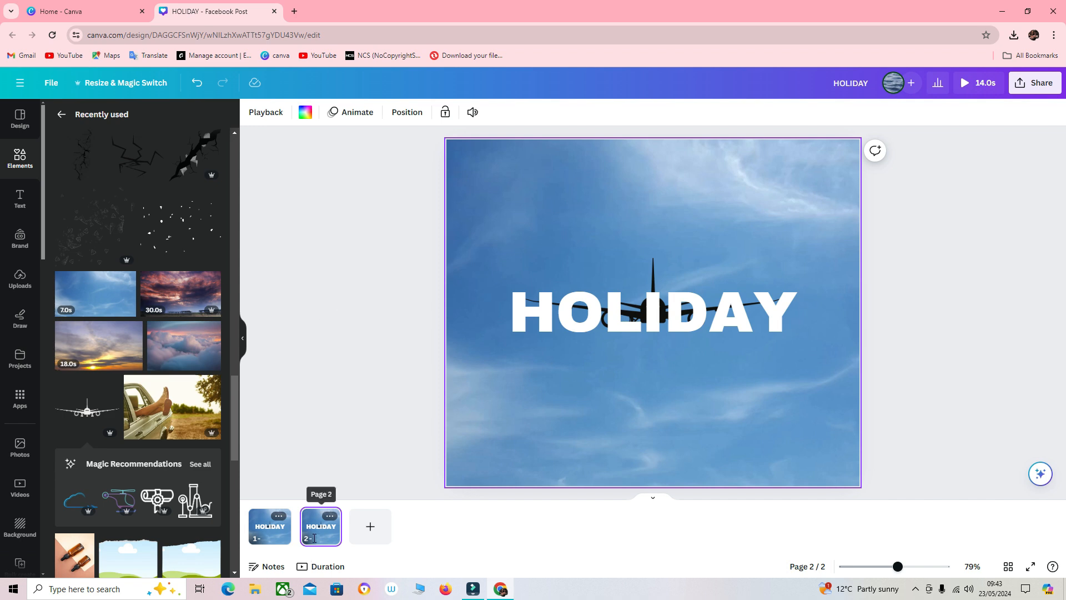
{"action": "left_click", "coordinate": [467, 160]}
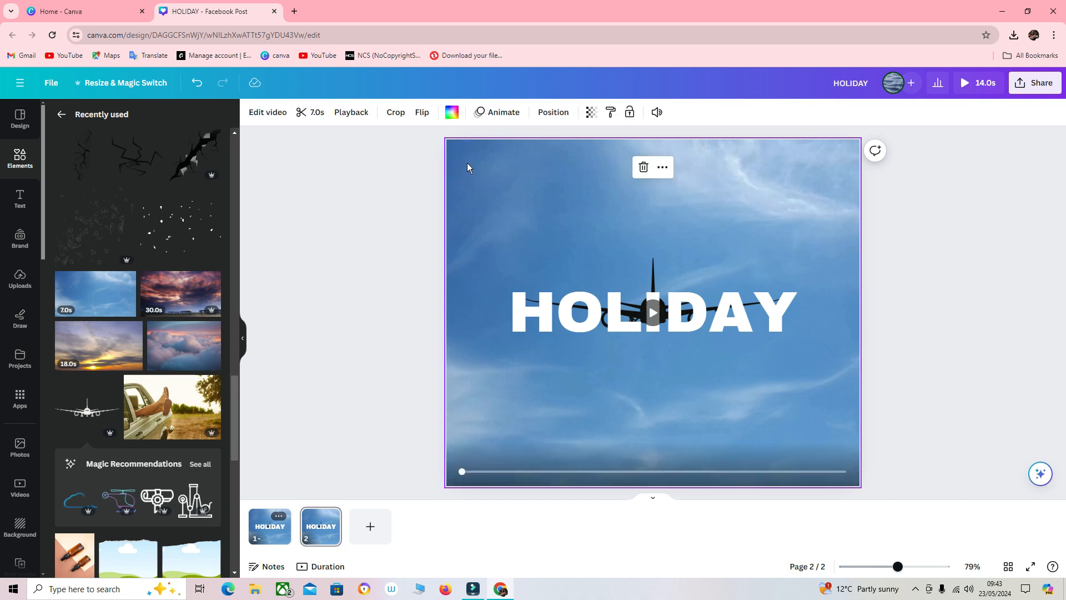
{"action": "key", "text": "Delete"}
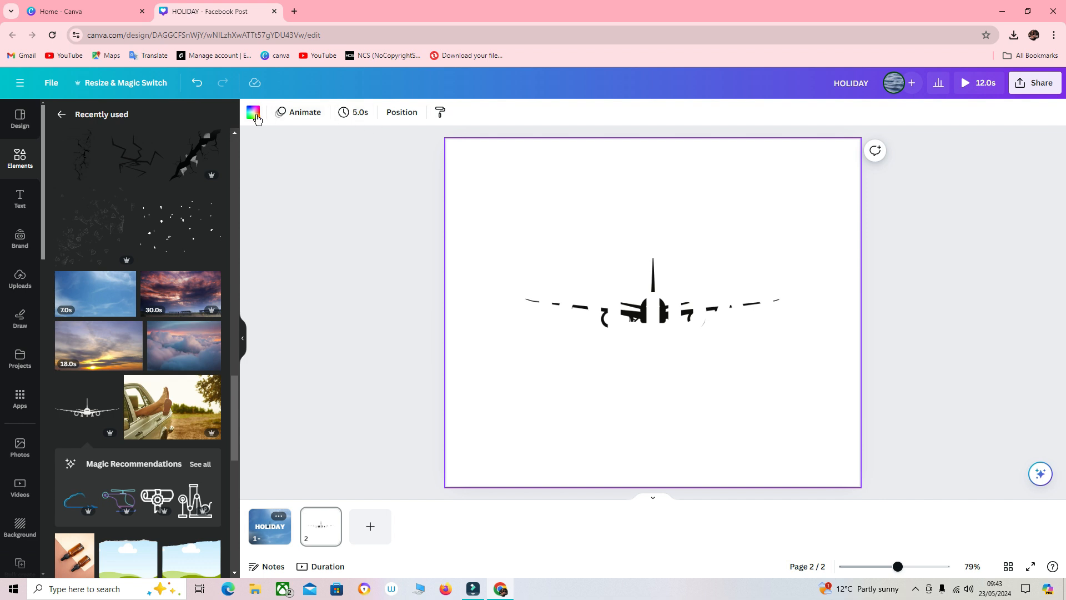
{"action": "left_click", "coordinate": [255, 115]}
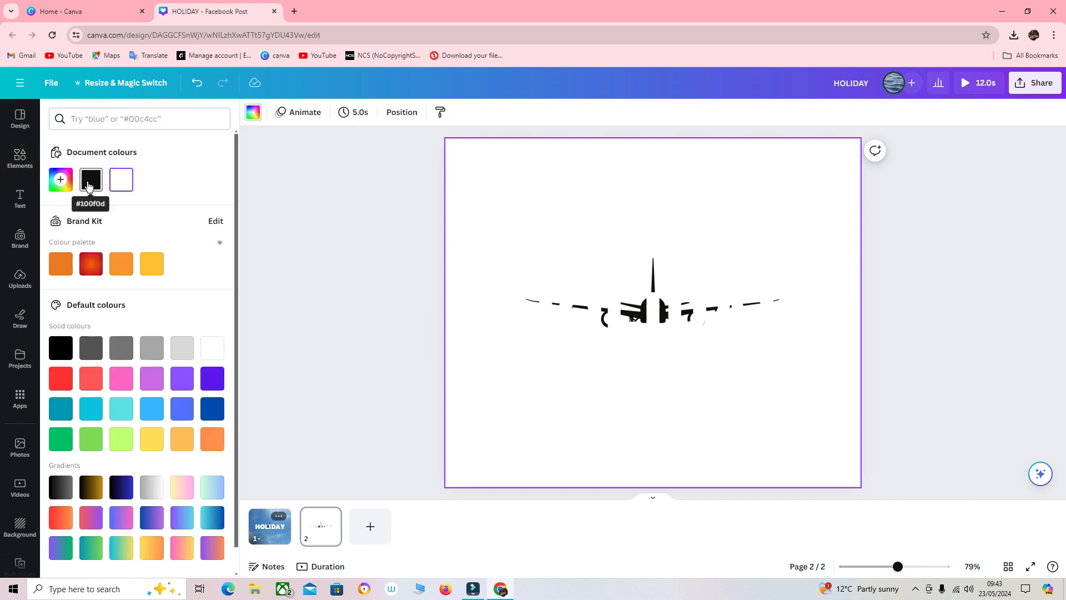
{"action": "left_click", "coordinate": [88, 186]}
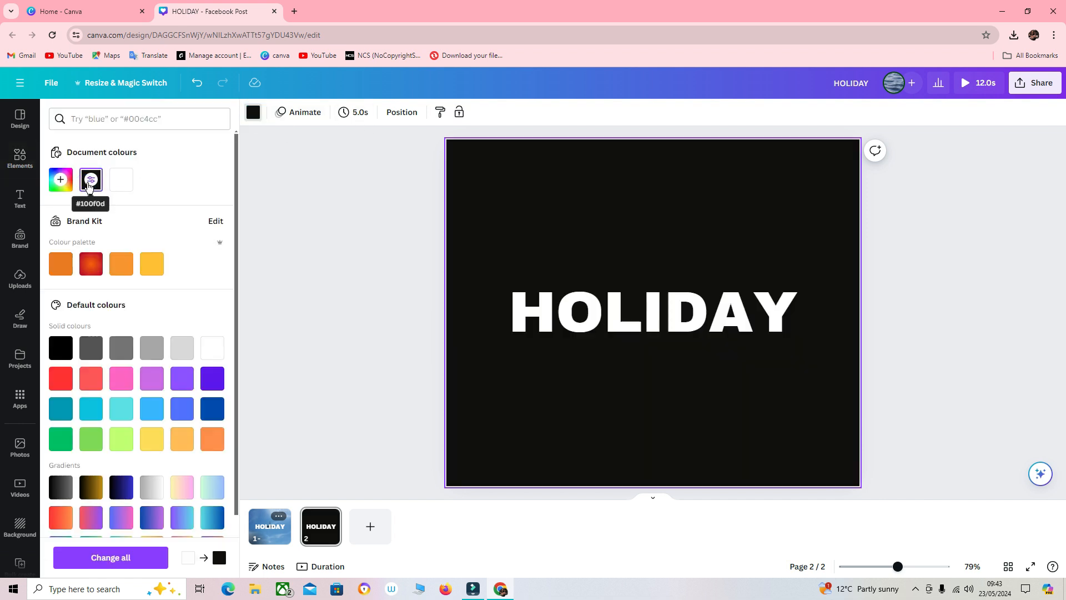
Recolour the airplane on the dark page to solid black and move its layer in front of the HOLIDAY heading.
{"action": "left_click", "coordinate": [401, 111]}
{"action": "left_click", "coordinate": [189, 220]}
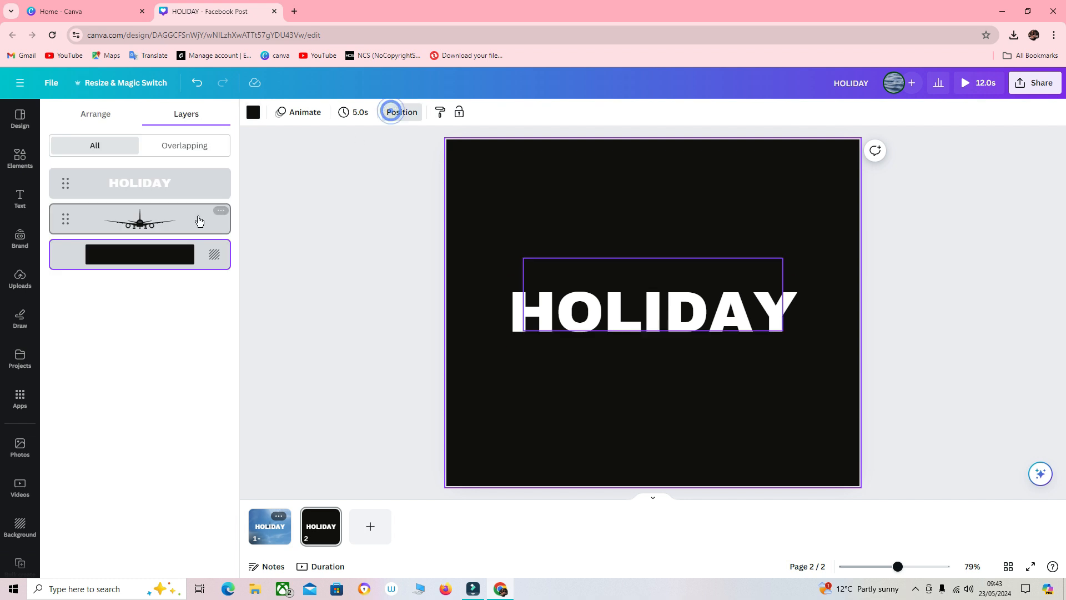
{"action": "left_click", "coordinate": [354, 112]}
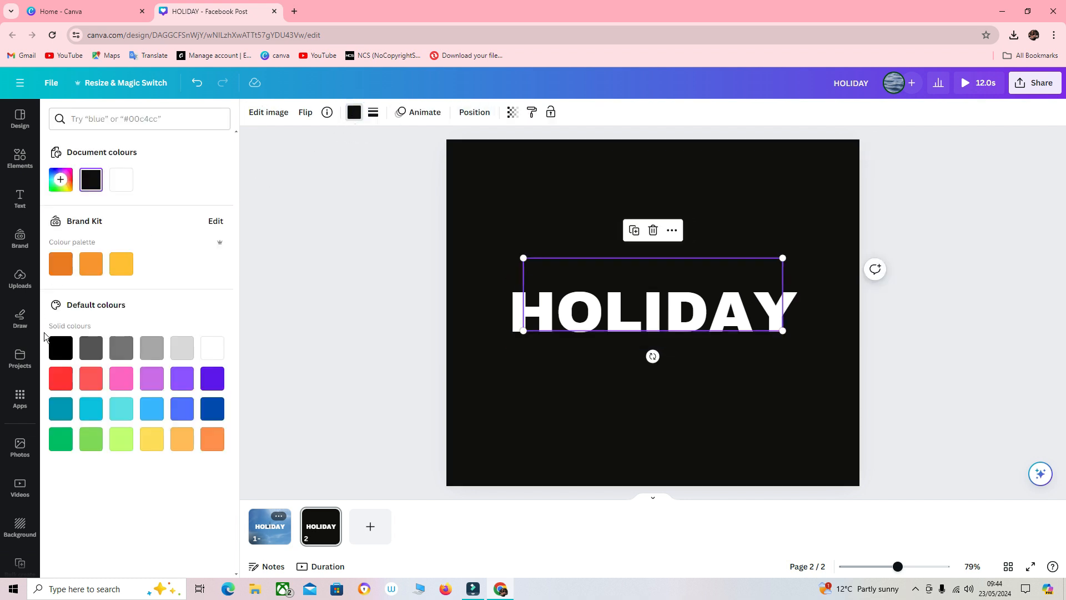
{"action": "left_click", "coordinate": [60, 348]}
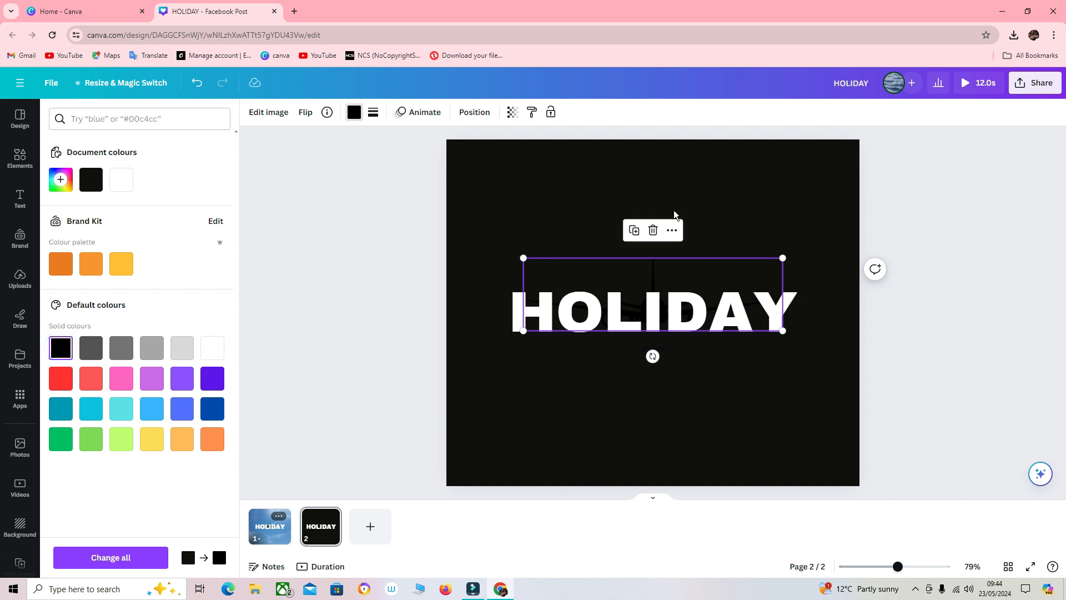
{"action": "left_click", "coordinate": [476, 121]}
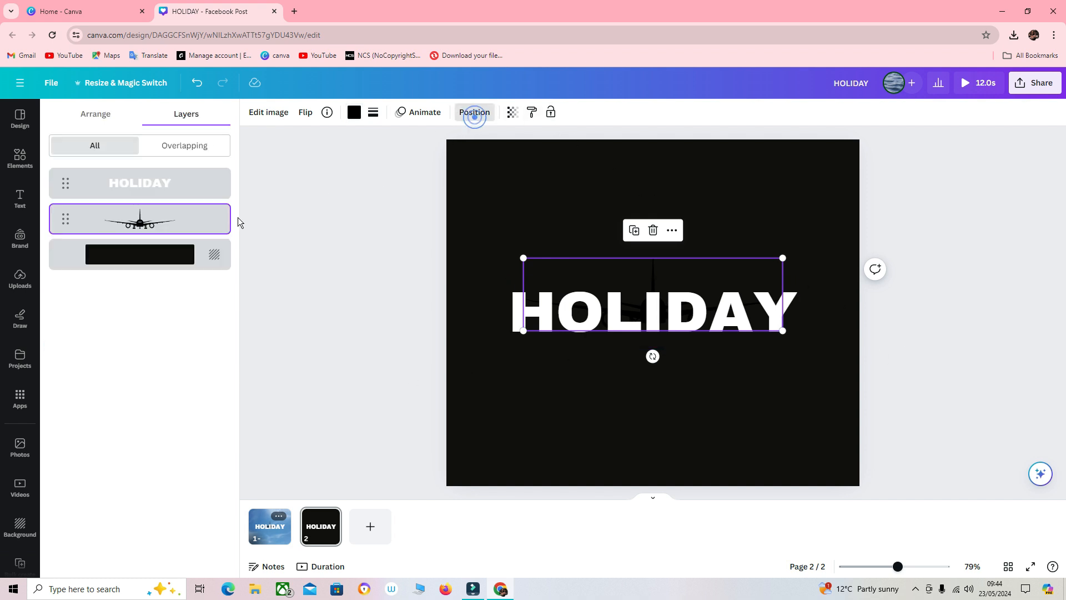
{"action": "left_click_drag", "start_coordinate": [197, 218], "coordinate": [199, 179]}
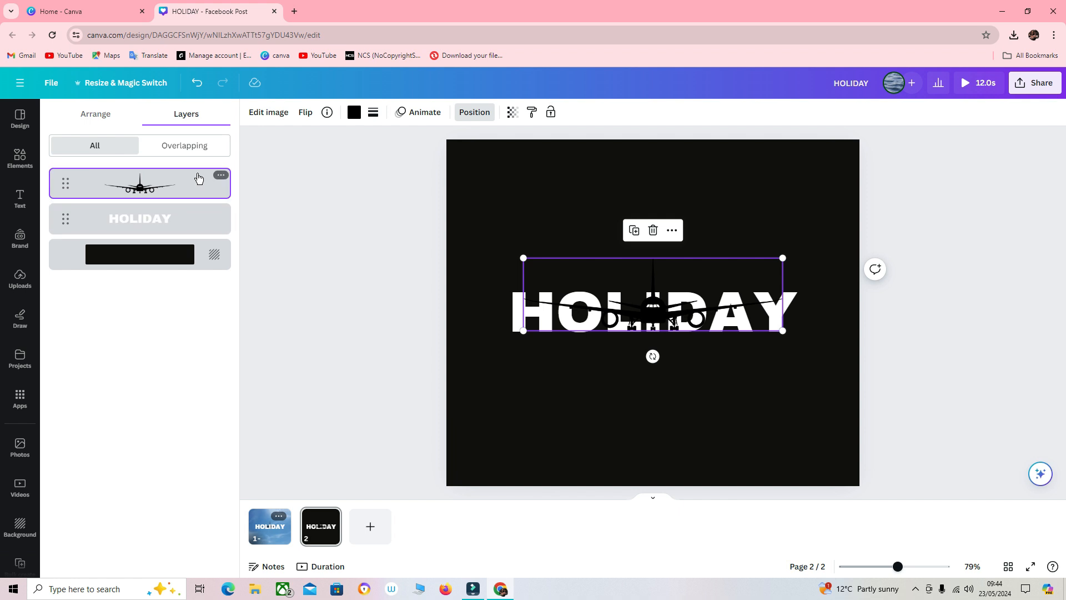
Set the background of page 2 to the same pure black document colour as the airplane.
{"action": "left_click", "coordinate": [465, 163]}
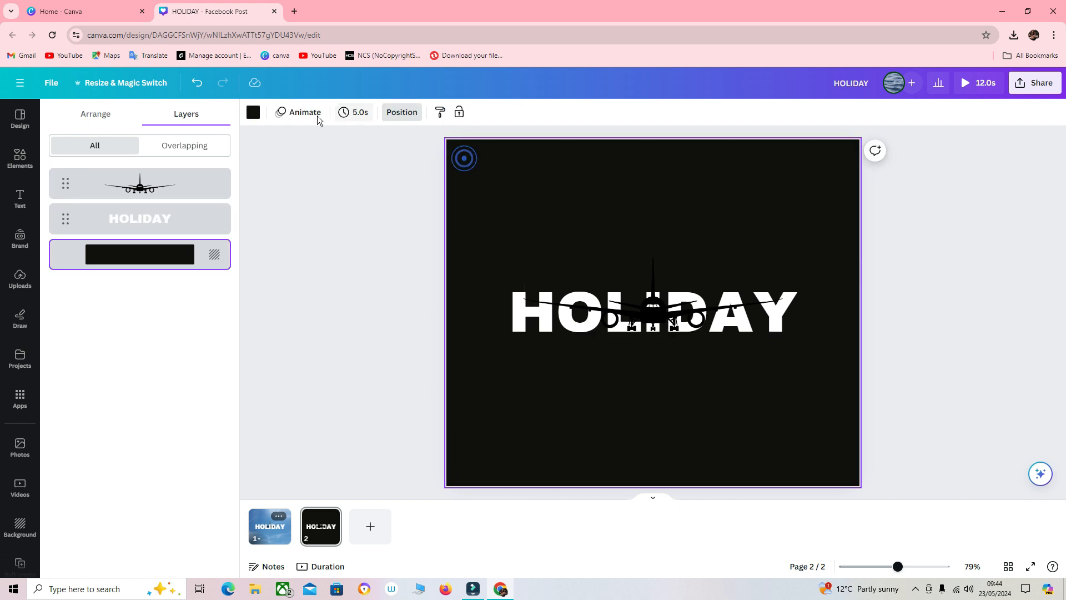
{"action": "left_click", "coordinate": [253, 112]}
{"action": "left_click", "coordinate": [94, 187]}
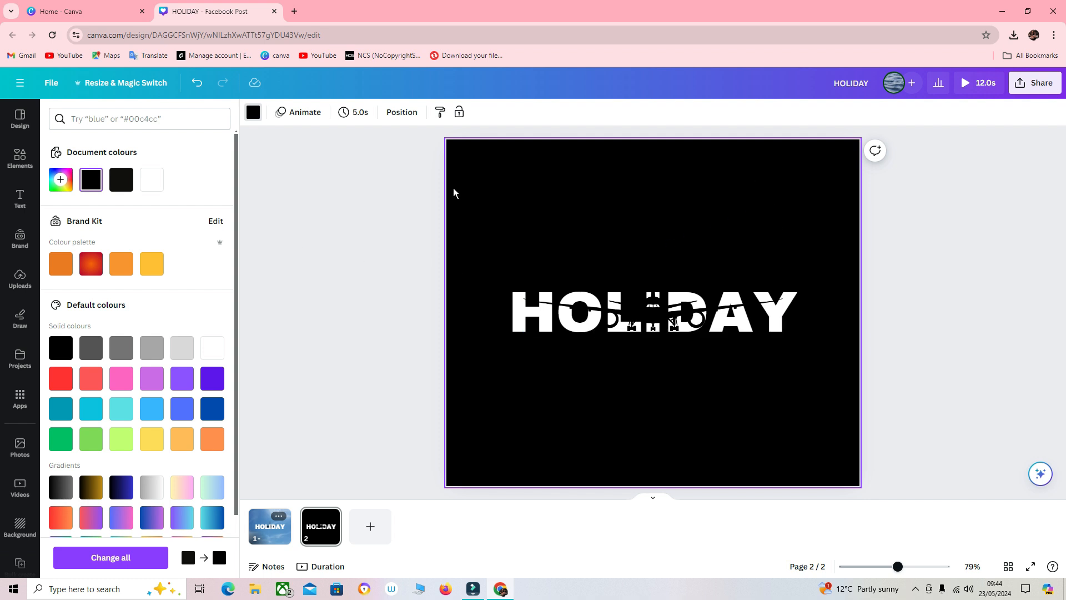
Download only page 2 as a JPG and add the downloaded HOLIDAY (9).jpg to the design's uploads.
{"action": "left_click", "coordinate": [1036, 89]}
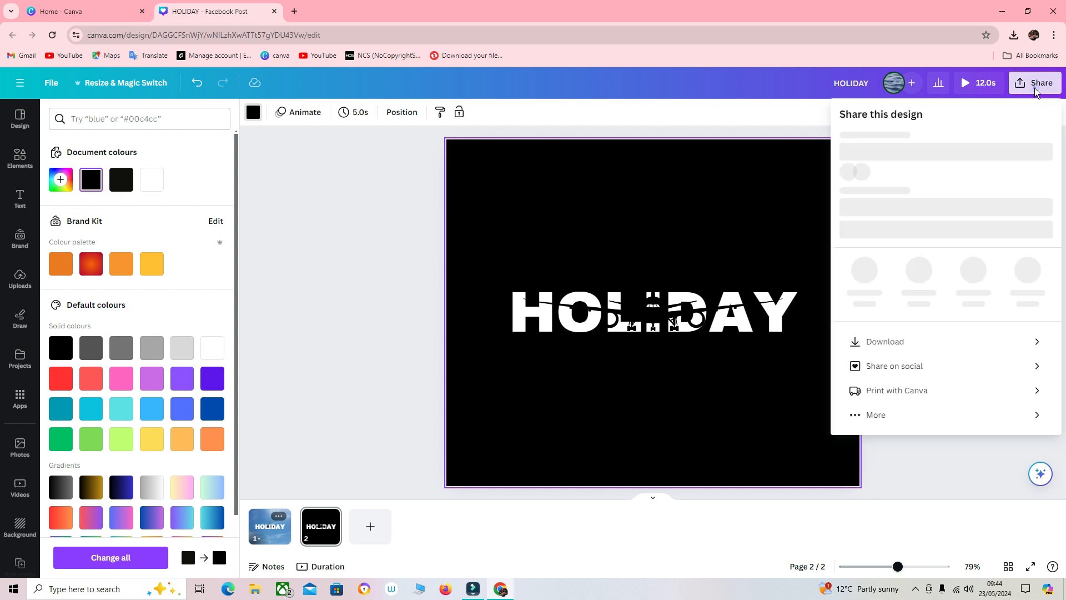
{"action": "left_click", "coordinate": [911, 364]}
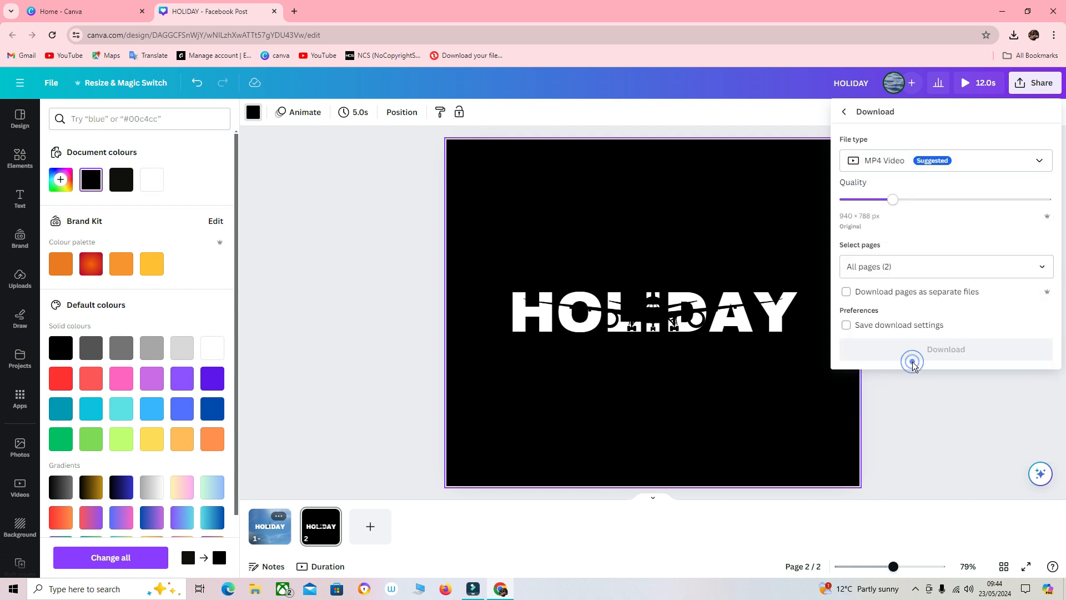
{"action": "left_click", "coordinate": [1040, 160]}
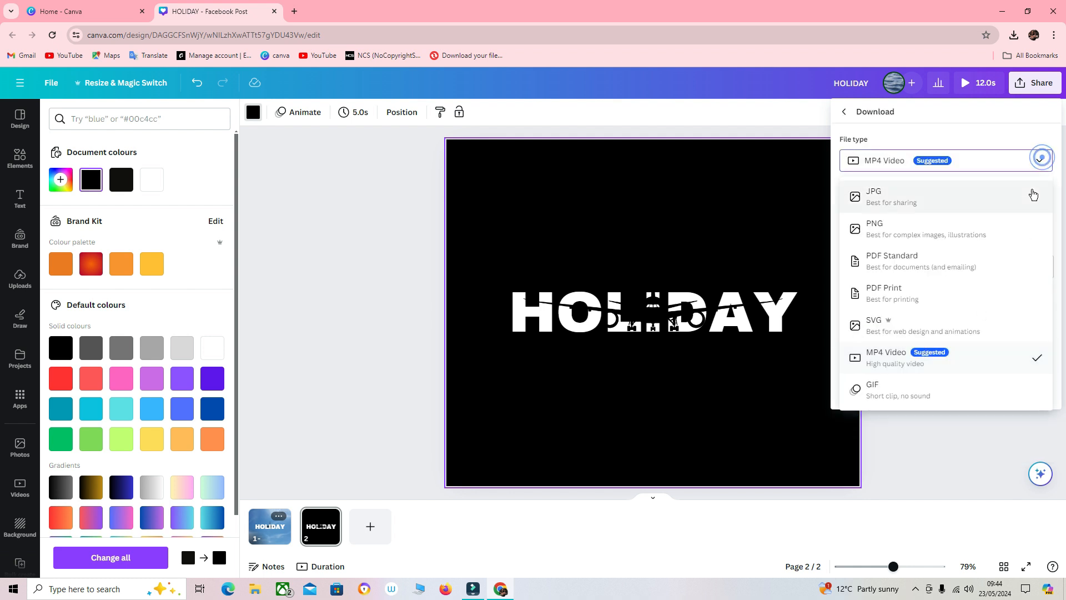
{"action": "left_click", "coordinate": [994, 203]}
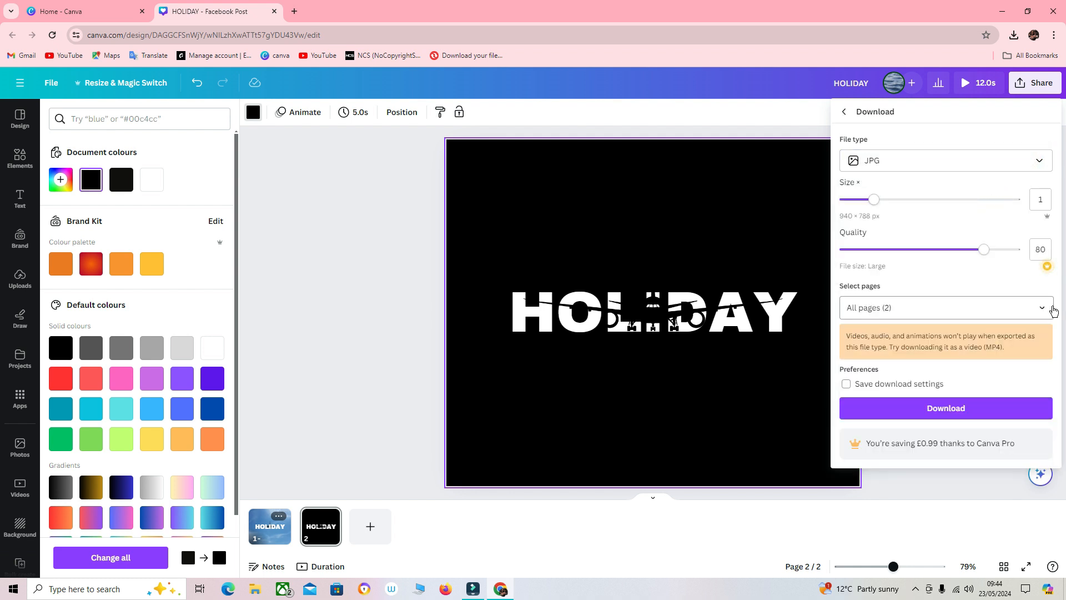
{"action": "left_click", "coordinate": [1042, 309]}
{"action": "left_click", "coordinate": [1043, 339]}
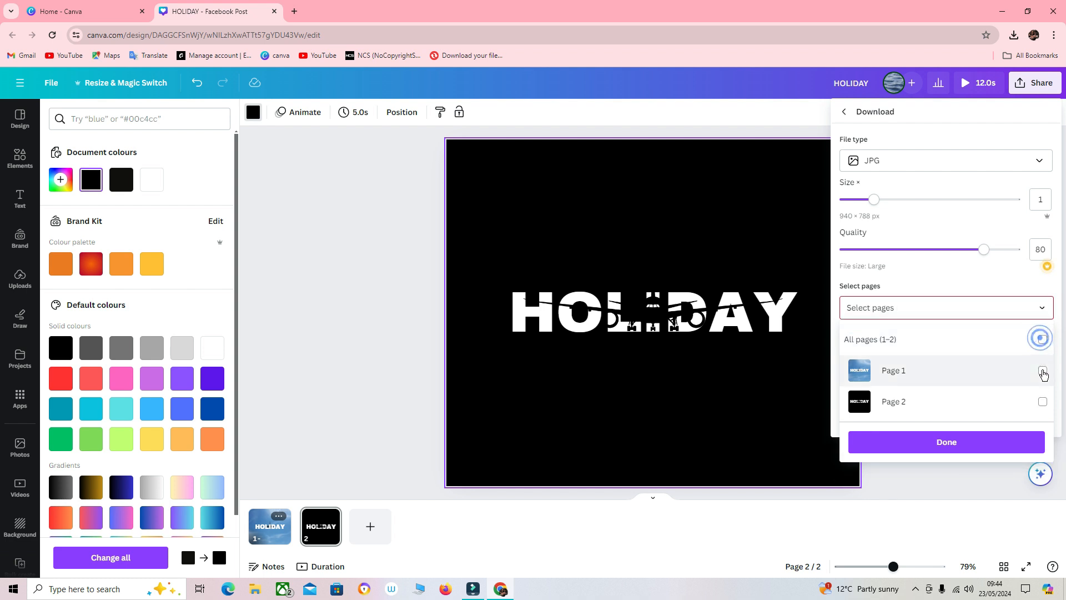
{"action": "left_click", "coordinate": [1042, 401]}
{"action": "left_click", "coordinate": [944, 443]}
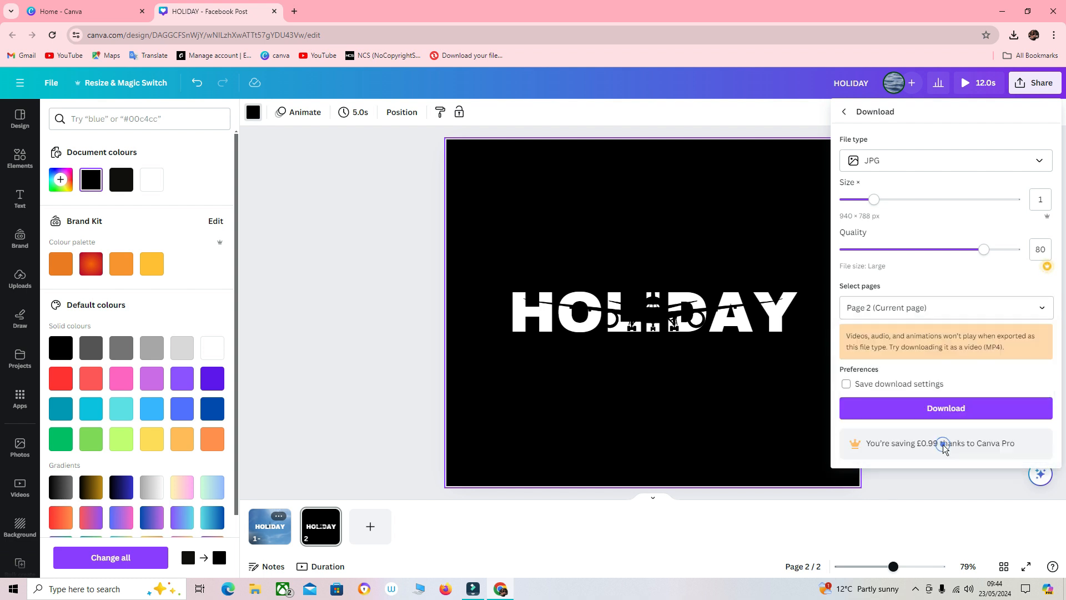
{"action": "left_click", "coordinate": [943, 409]}
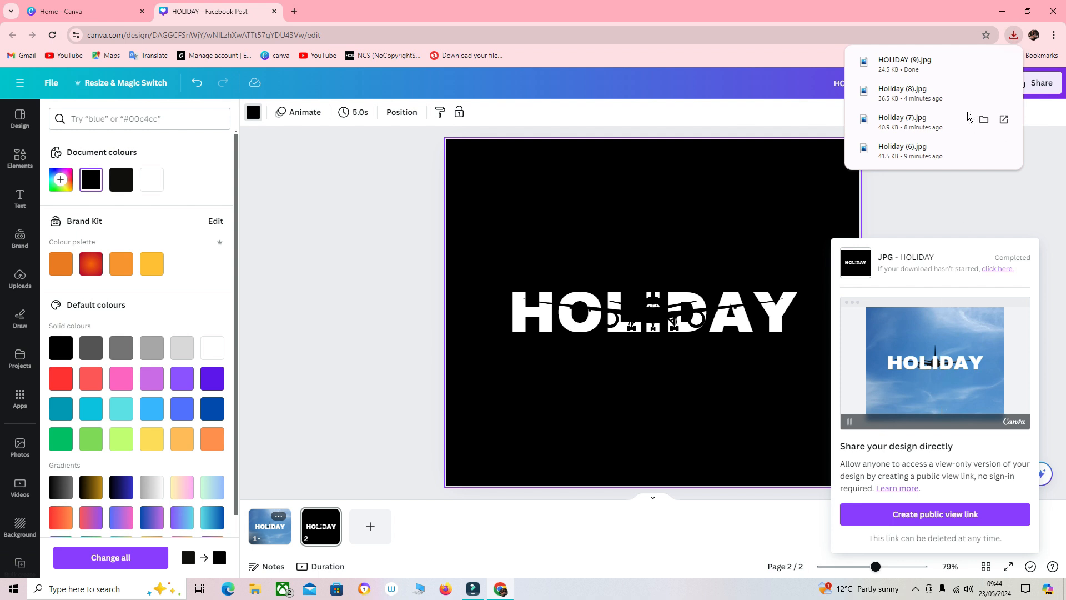
{"action": "left_click_drag", "start_coordinate": [905, 62], "coordinate": [161, 310]}
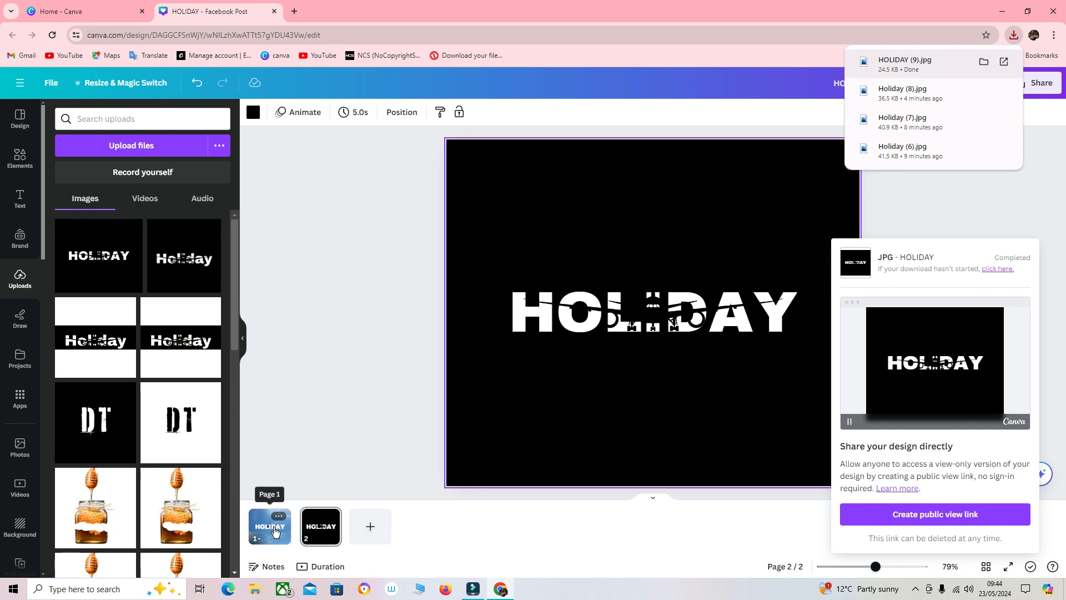
Duplicate page 1 and delete the HOLIDAY heading from the copy.
{"action": "left_click", "coordinate": [279, 518]}
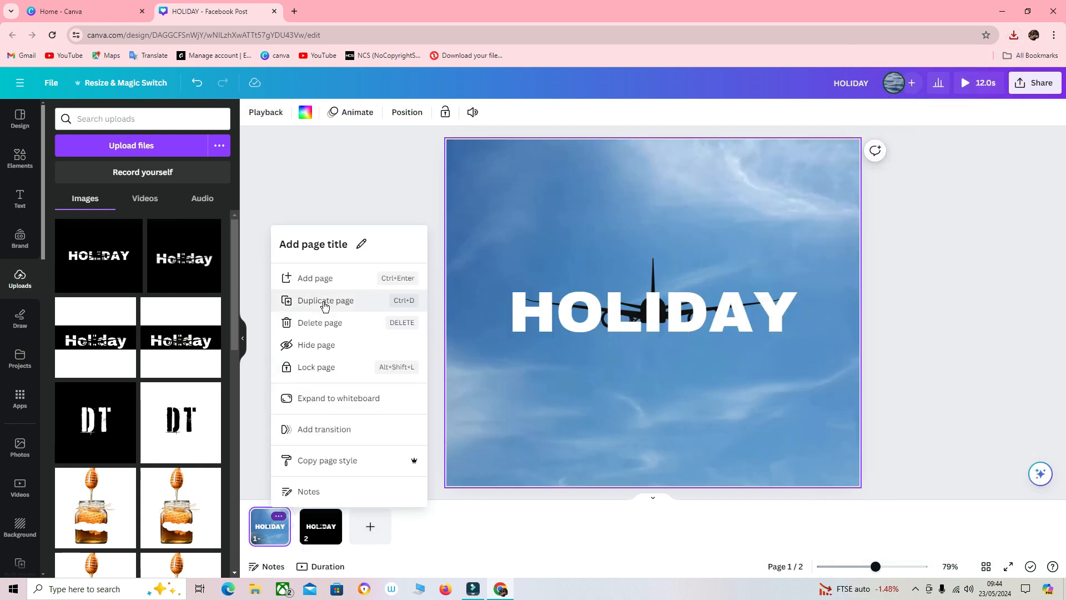
{"action": "left_click", "coordinate": [325, 302]}
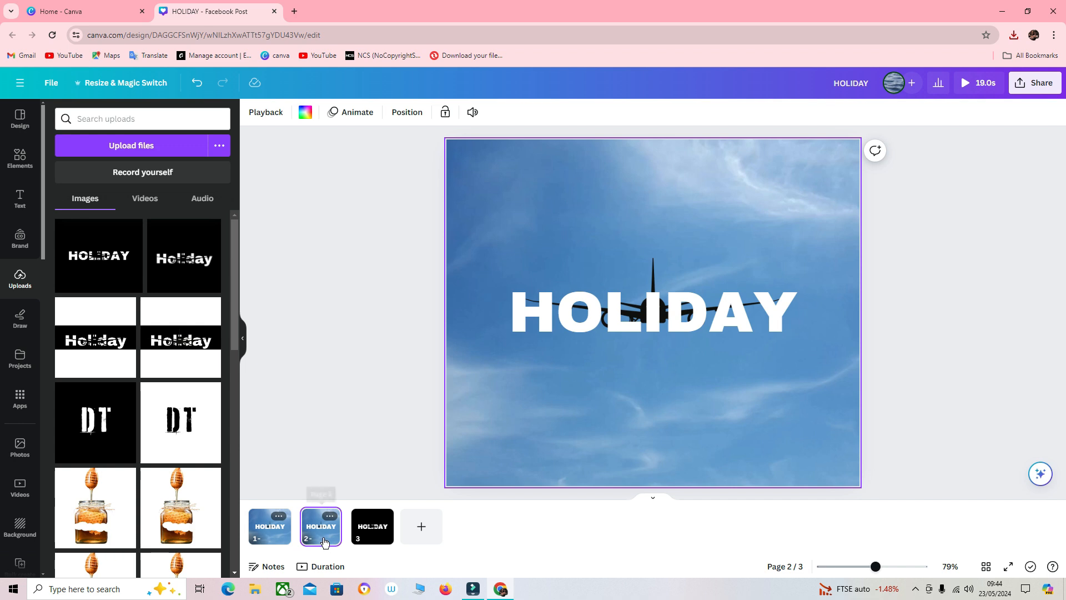
{"action": "left_click", "coordinate": [589, 323]}
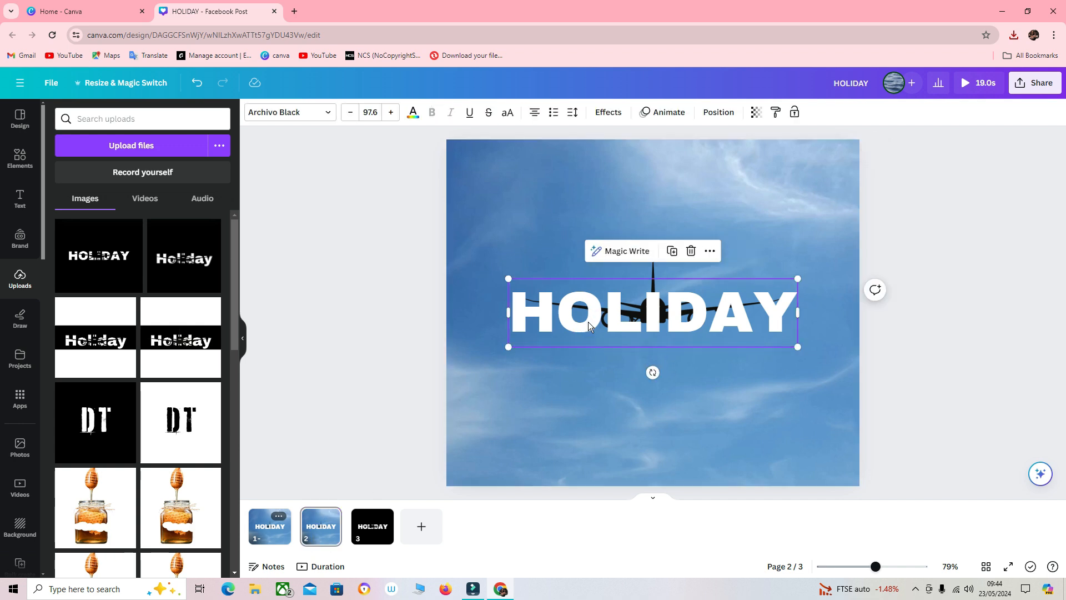
{"action": "key", "text": "Delete"}
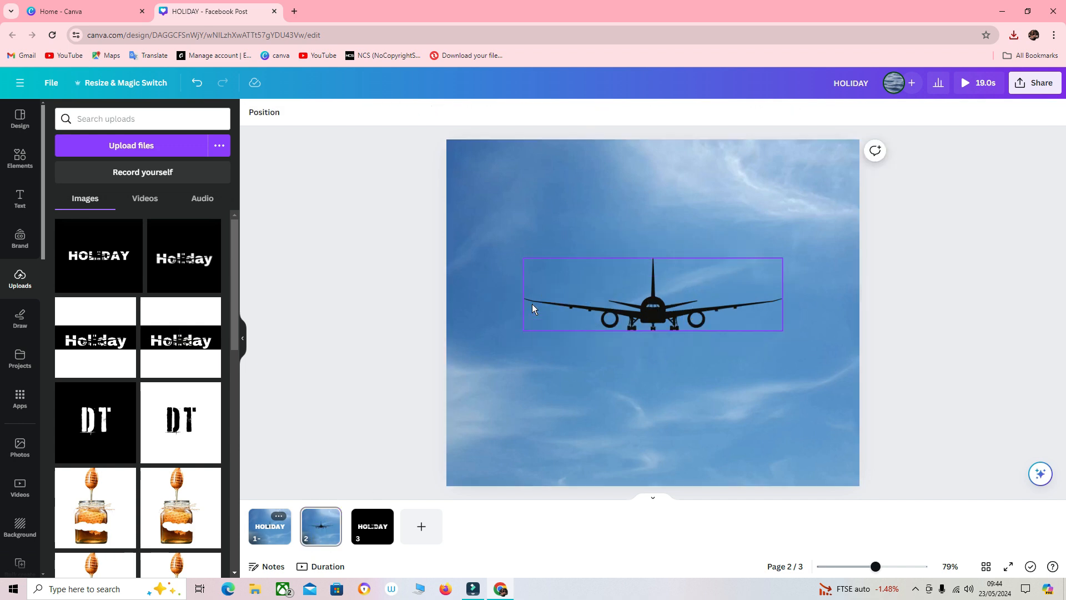
Add the newly uploaded black HOLIDAY image to page 2 and enlarge it to cover the whole page.
{"action": "left_click", "coordinate": [98, 280]}
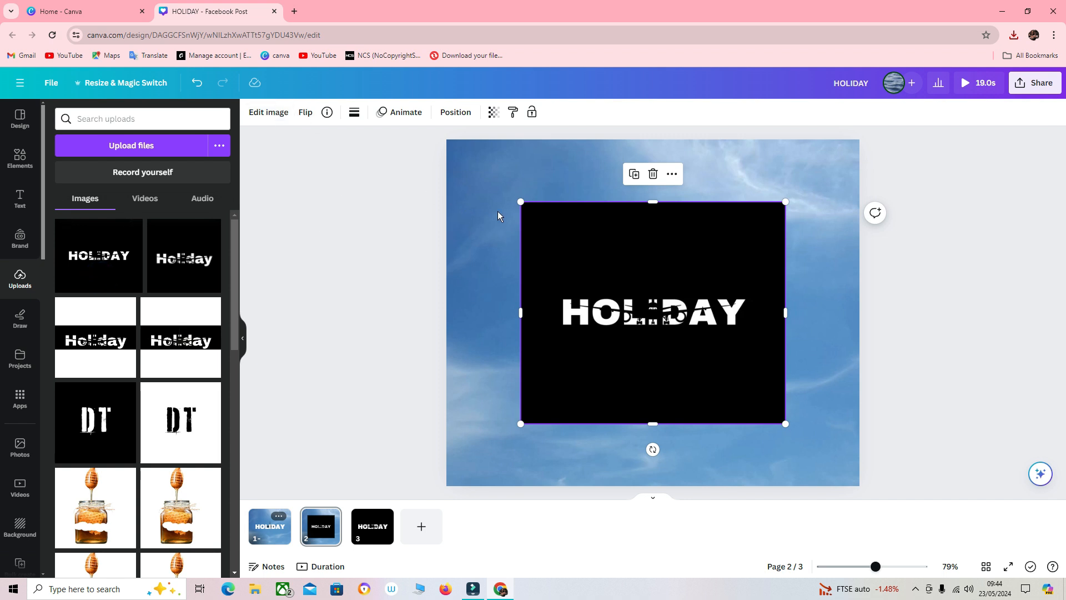
{"action": "left_click_drag", "start_coordinate": [517, 201], "coordinate": [432, 157]}
{"action": "left_click_drag", "start_coordinate": [785, 424], "coordinate": [837, 508]}
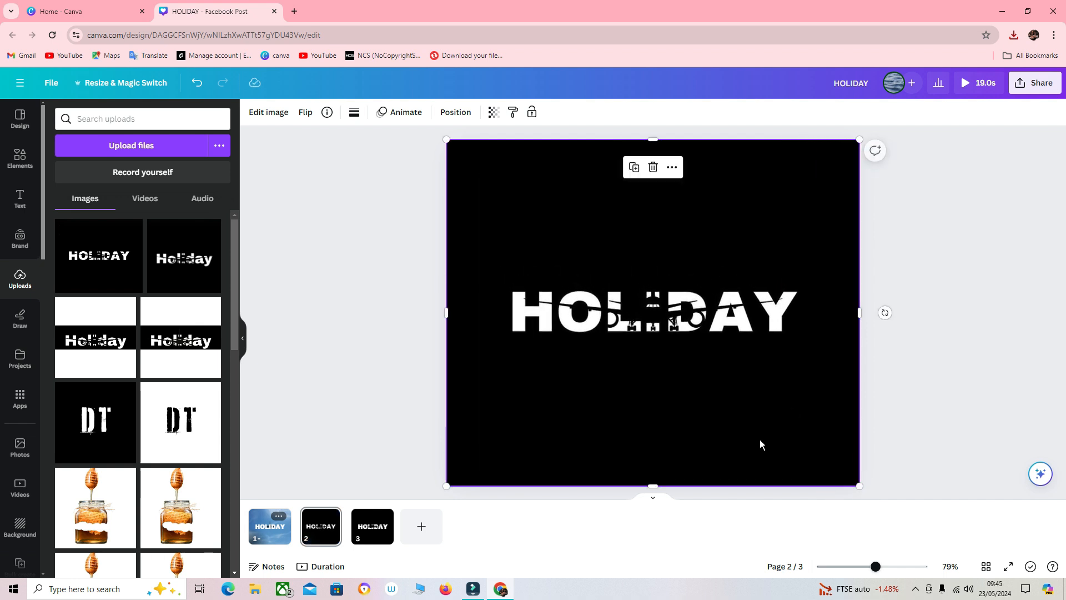
Remove the black HOLIDAY image's background, and try shifting the cut-out letters below the airplane before undoing that move.
{"action": "left_click", "coordinate": [270, 113]}
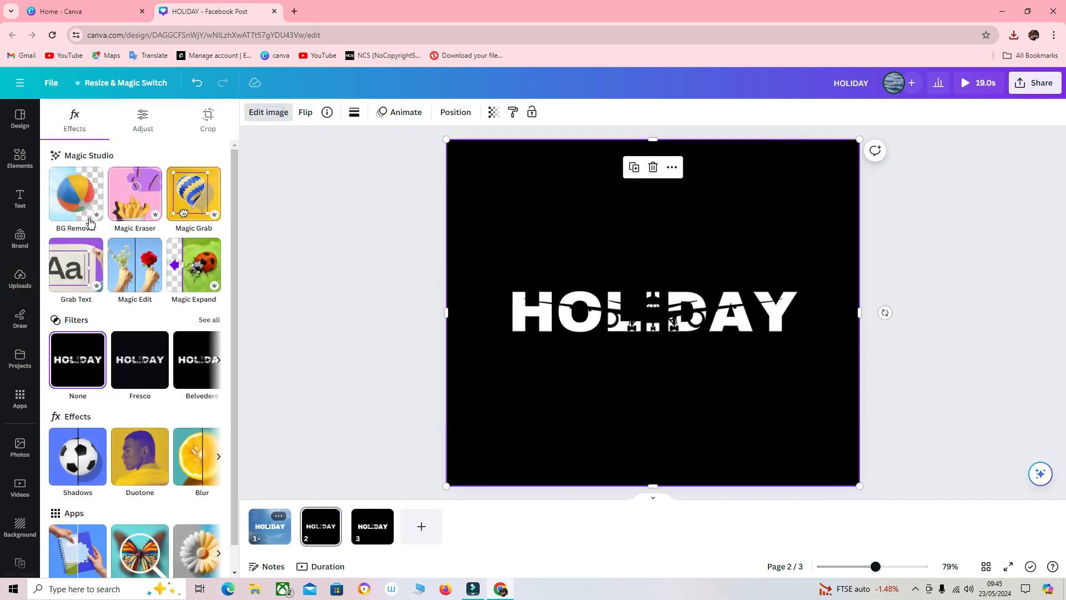
{"action": "left_click", "coordinate": [76, 203]}
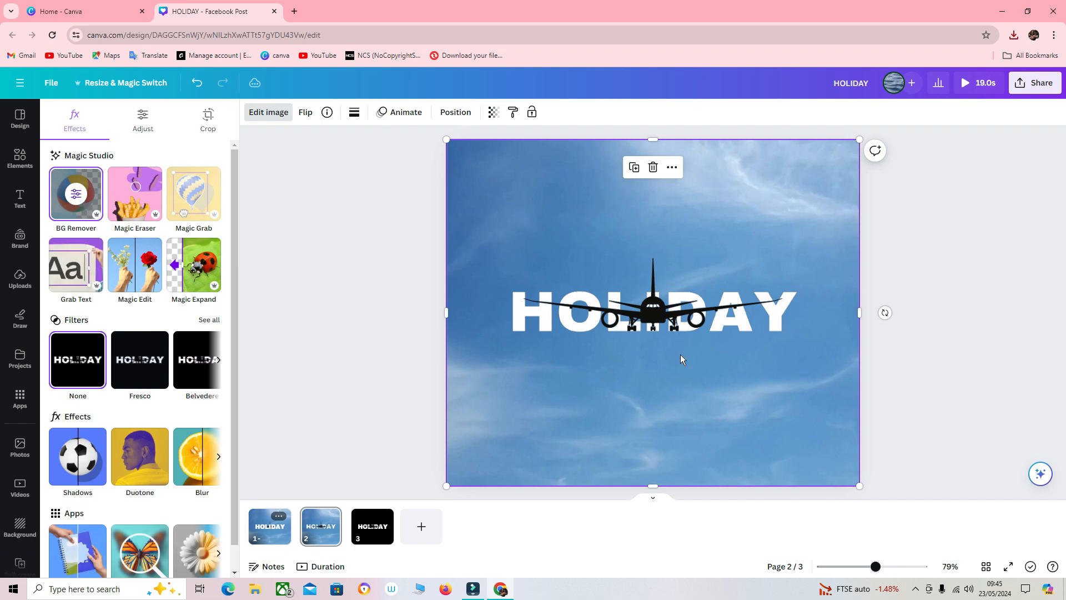
{"action": "left_click_drag", "start_coordinate": [654, 311], "coordinate": [653, 385]}
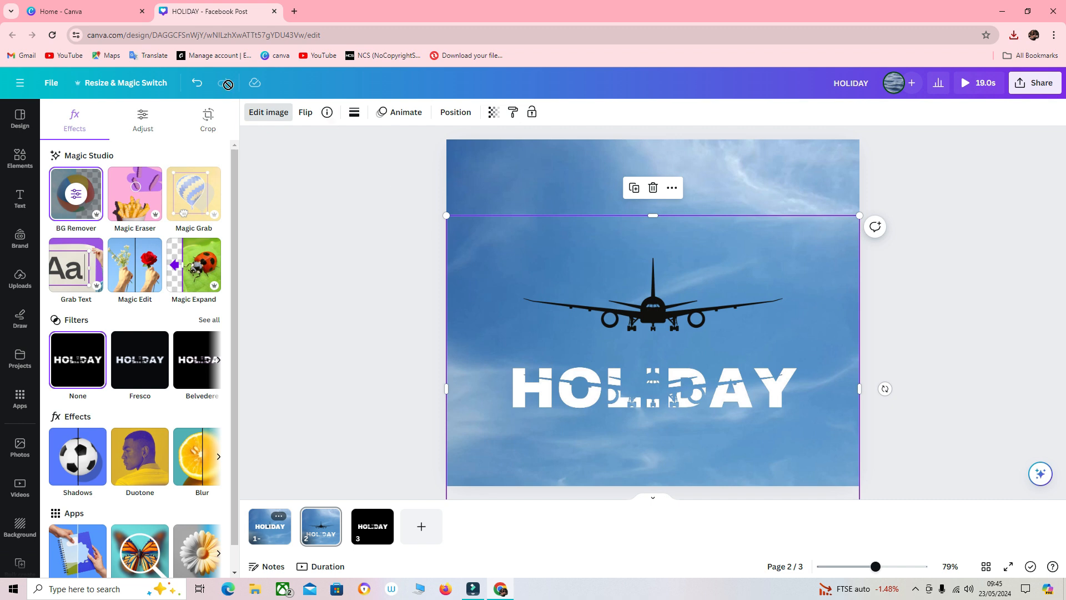
{"action": "left_click", "coordinate": [198, 83]}
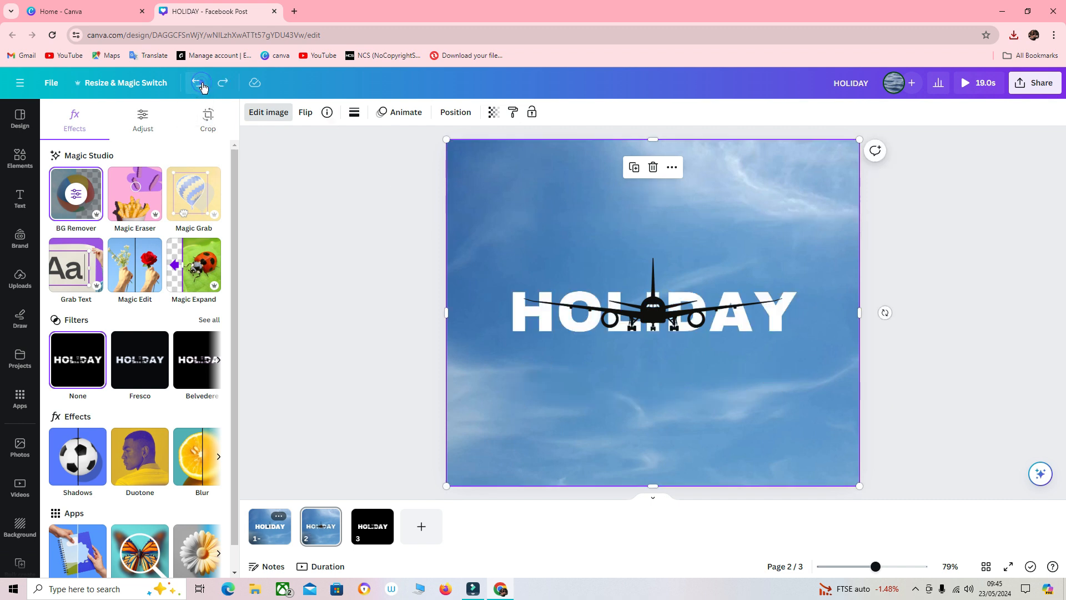
Bring the airplane layer in front of the cut-out HOLIDAY image, and shrink it slightly and centre it over the letters.
{"action": "left_click", "coordinate": [653, 317]}
{"action": "left_click", "coordinate": [438, 112]}
{"action": "left_click_drag", "start_coordinate": [189, 222], "coordinate": [187, 185]}
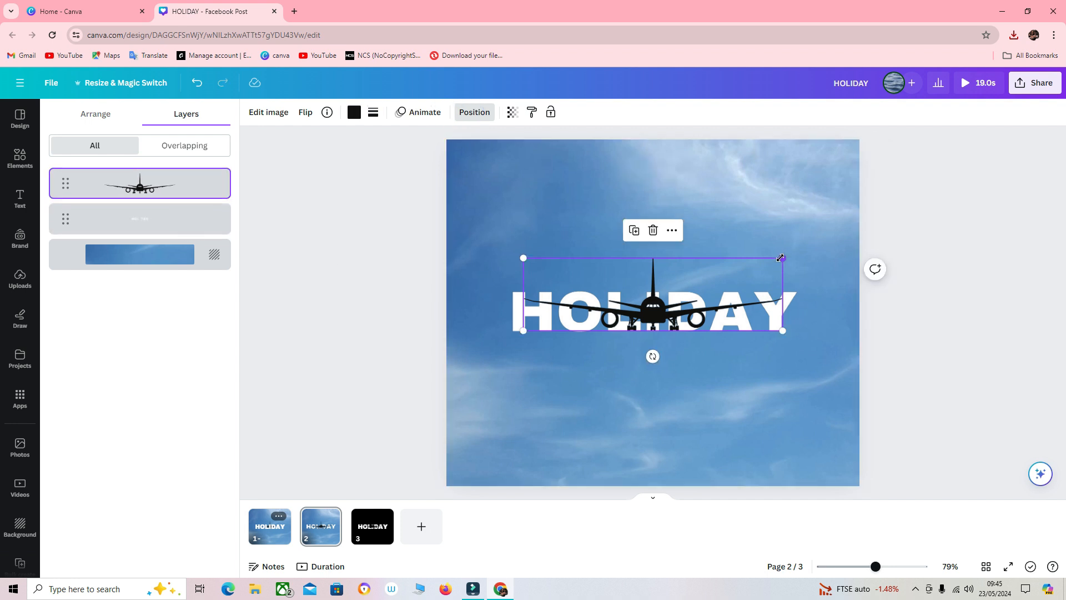
{"action": "left_click_drag", "start_coordinate": [780, 258], "coordinate": [774, 260]}
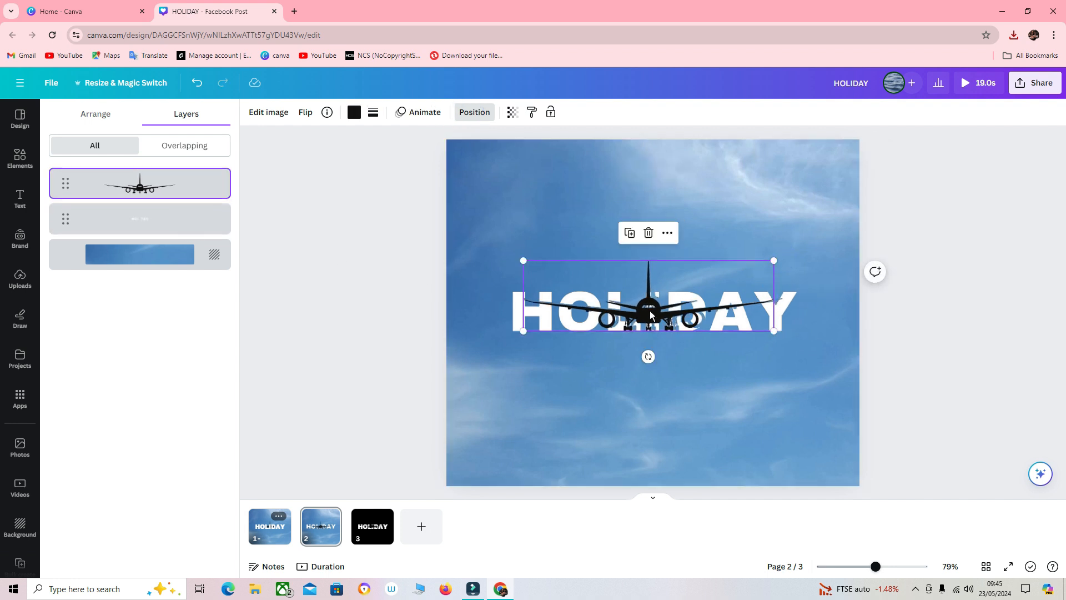
{"action": "left_click_drag", "start_coordinate": [651, 315], "coordinate": [652, 316]}
{"action": "left_click", "coordinate": [976, 369]}
{"action": "left_click", "coordinate": [954, 371]}
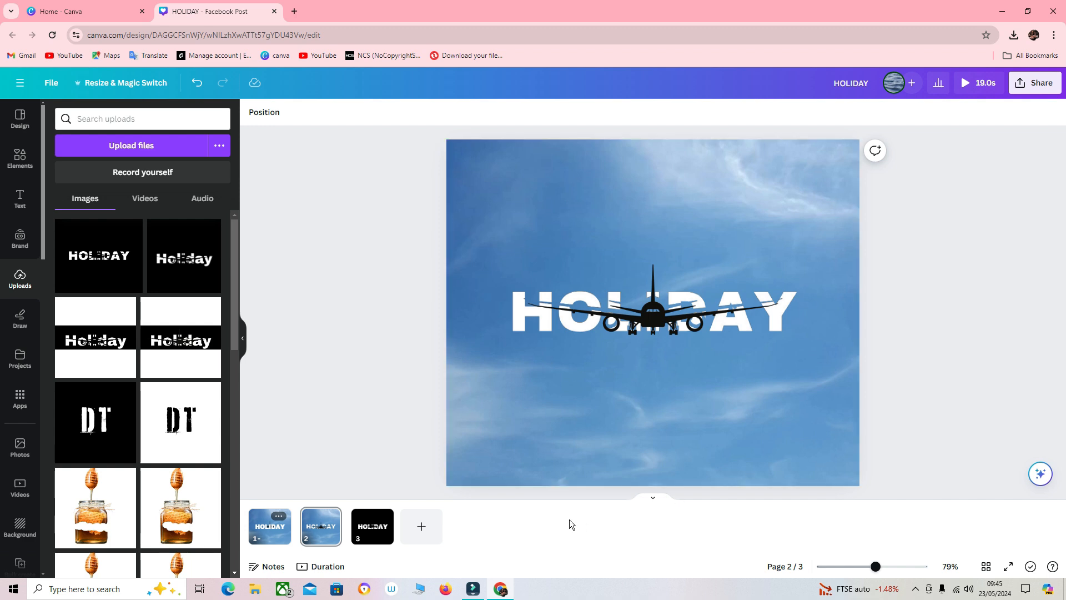
Apply the Breathe animation with the Out scale direction to the airplane on page 1.
{"action": "left_click", "coordinate": [272, 530]}
{"action": "left_click", "coordinate": [651, 265]}
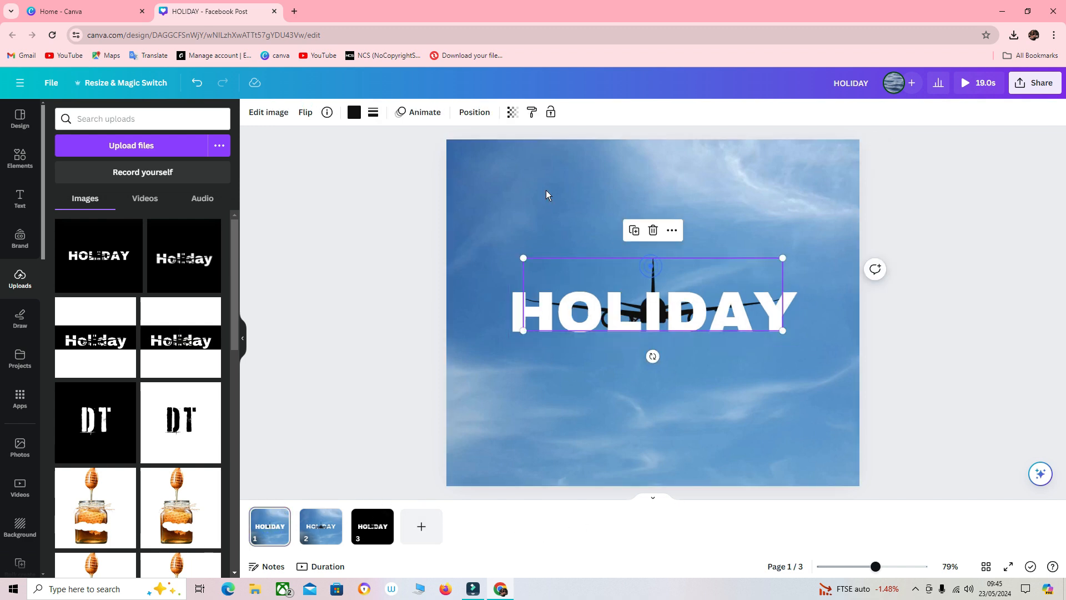
{"action": "left_click", "coordinate": [423, 112]}
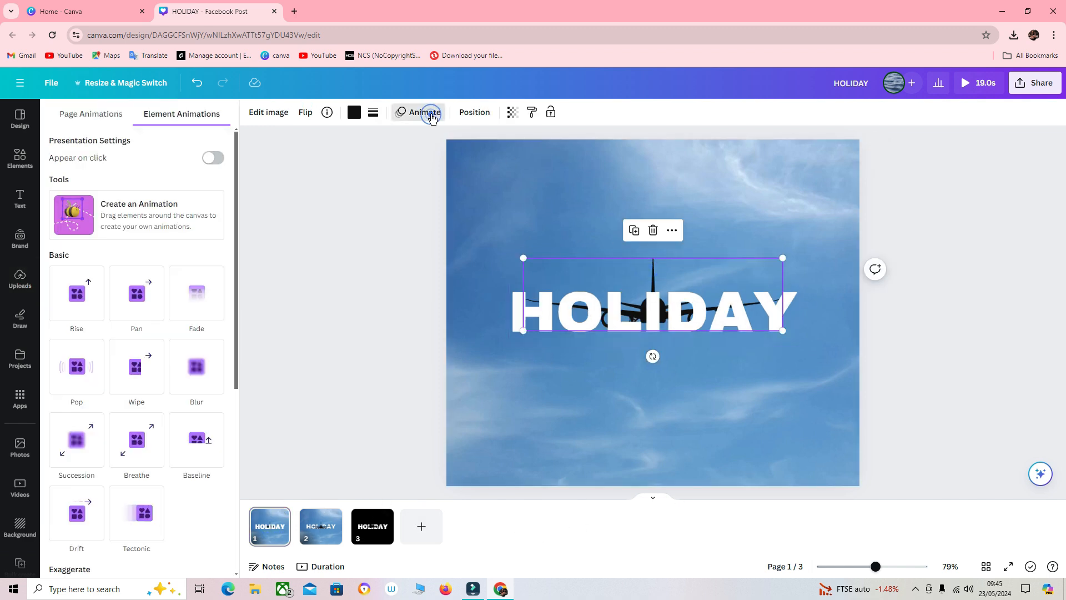
{"action": "left_click", "coordinate": [133, 450]}
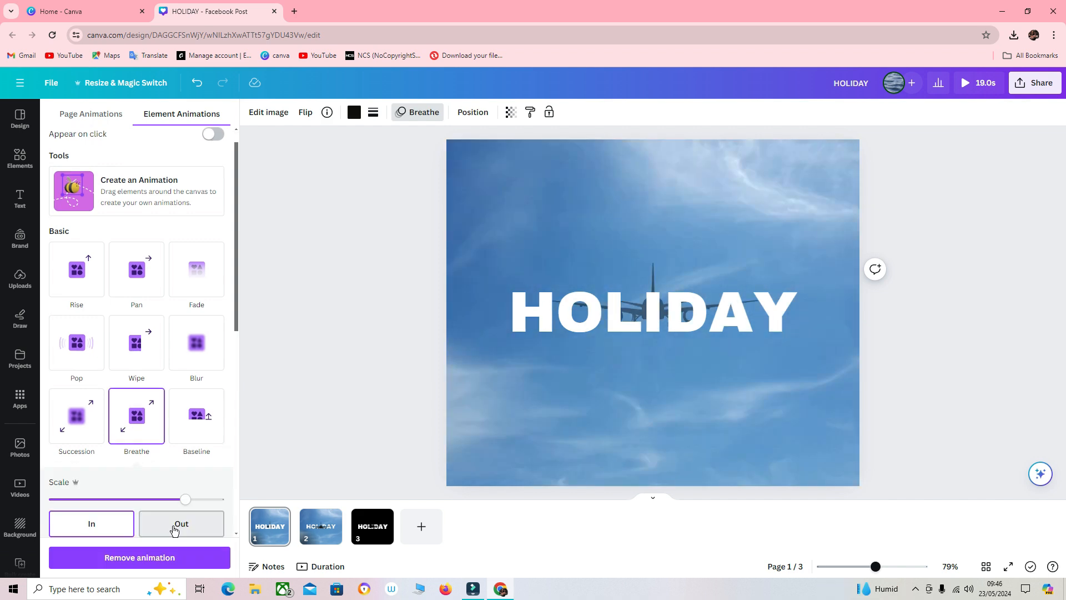
{"action": "left_click", "coordinate": [173, 529]}
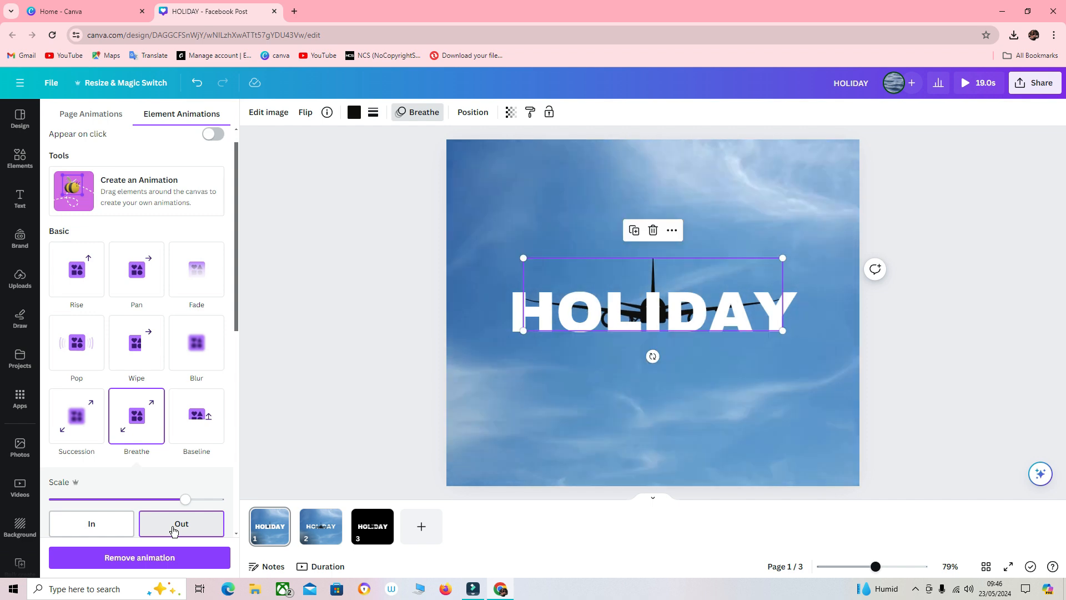
Duplicate page 1 and slightly enlarge the airplane on the duplicated page.
{"action": "right_click", "coordinate": [270, 526]}
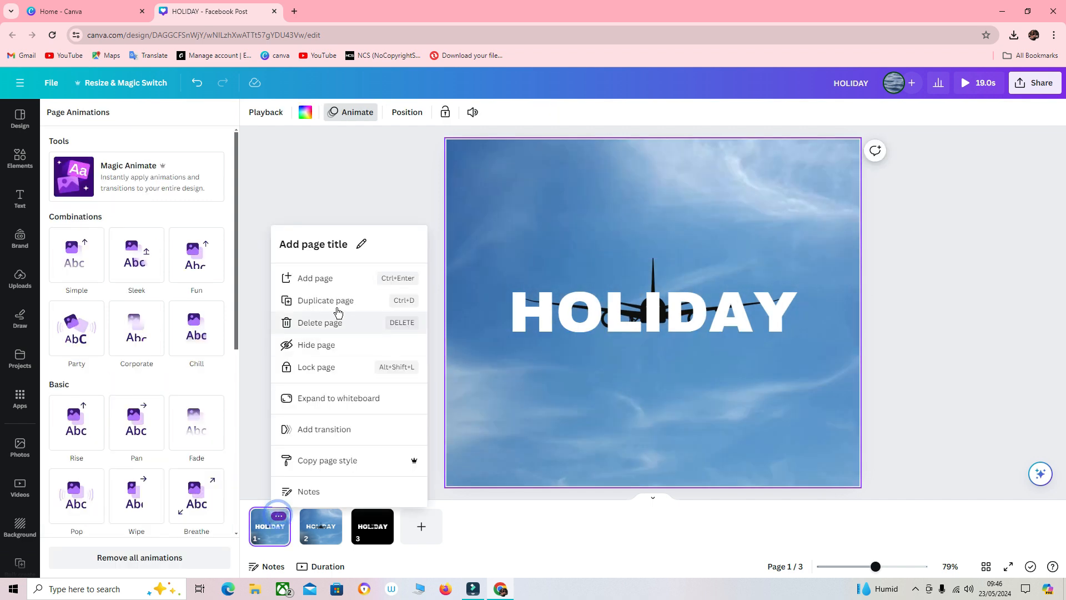
{"action": "left_click", "coordinate": [336, 302]}
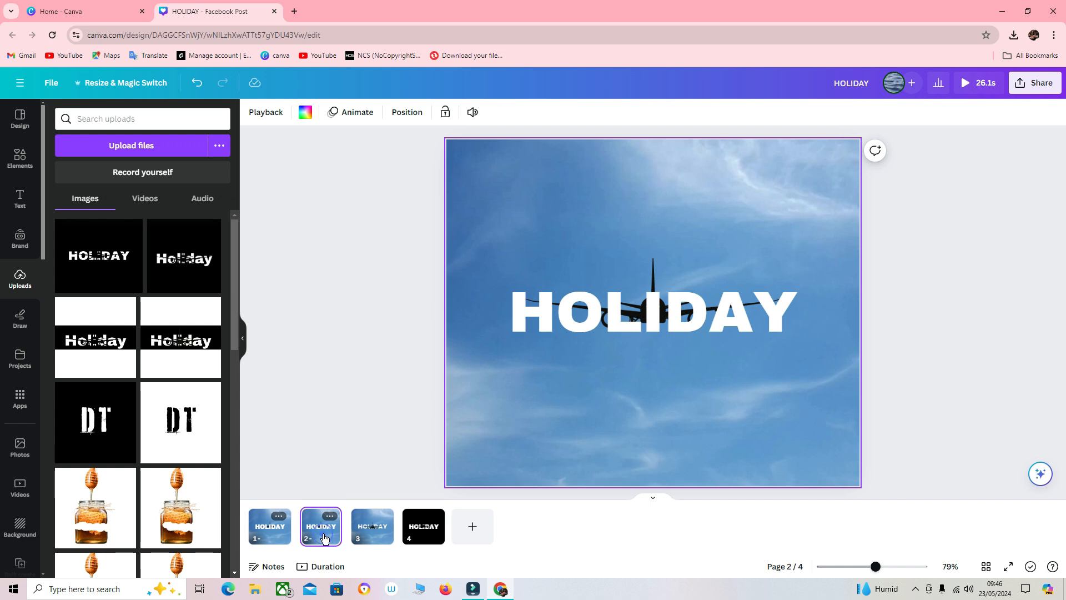
{"action": "left_click", "coordinate": [653, 272]}
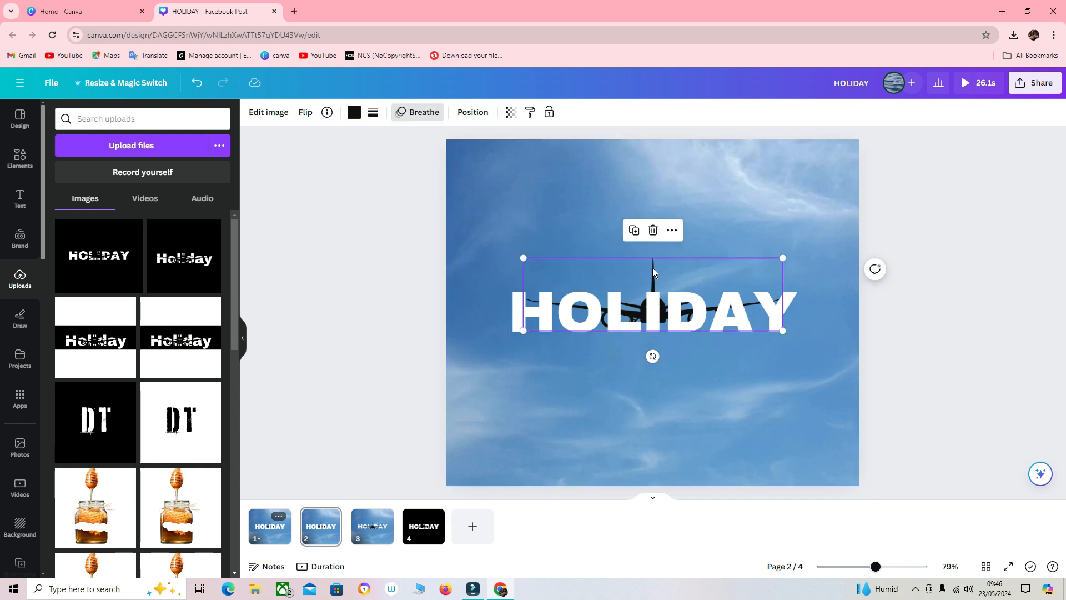
{"action": "left_click_drag", "start_coordinate": [787, 258], "coordinate": [752, 270]}
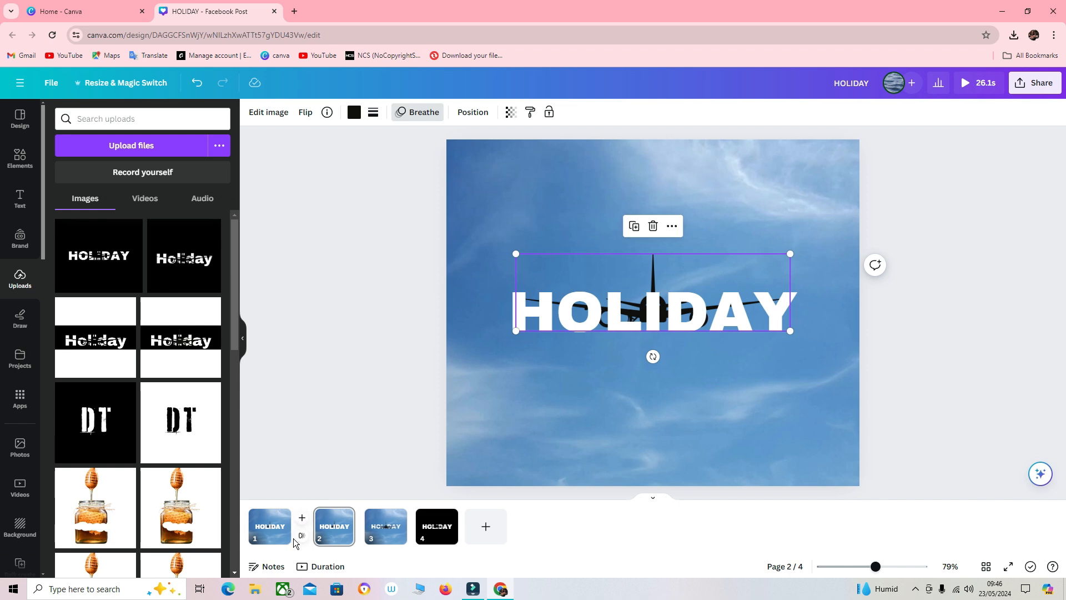
Add a Dissolve transition between pages 1 and 2 and apply it between all pages.
{"action": "left_click", "coordinate": [295, 526]}
{"action": "left_click", "coordinate": [140, 175]}
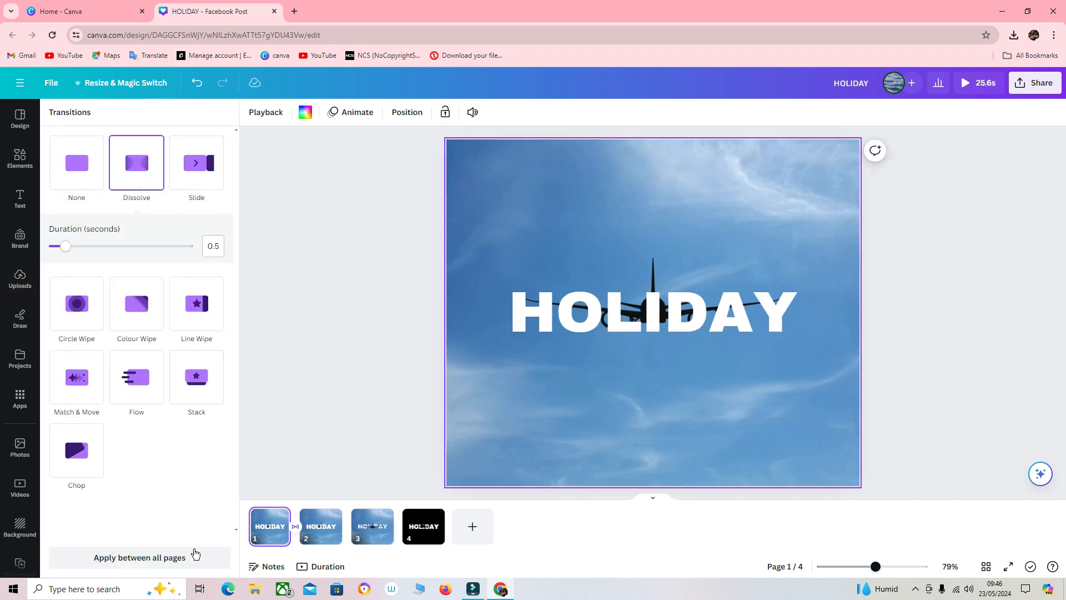
{"action": "left_click", "coordinate": [181, 556]}
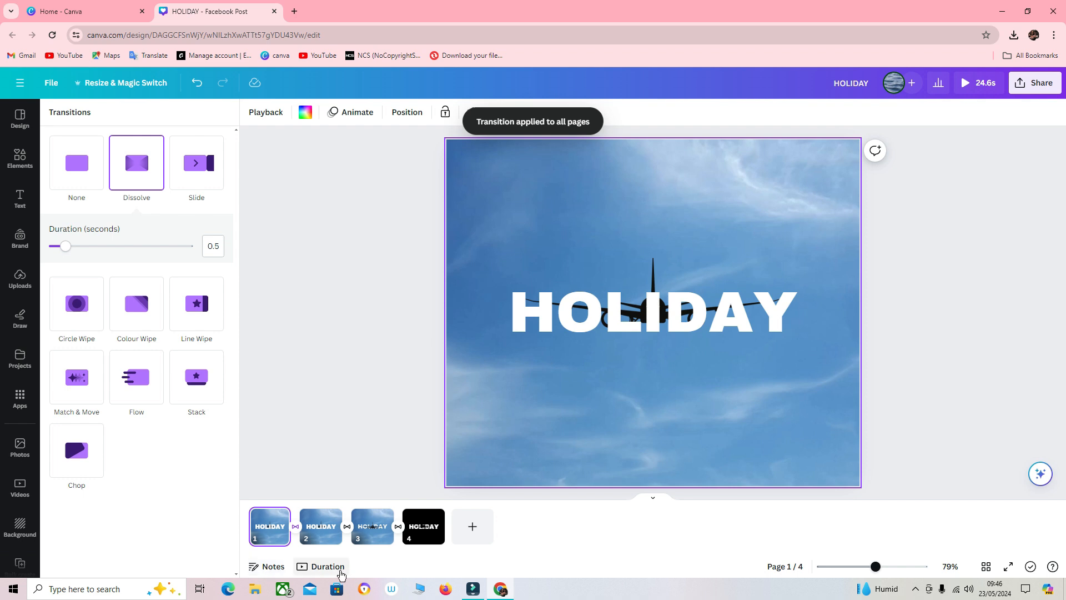
Show the page durations, shorten page 1 to 0.5 seconds, and play back the design.
{"action": "left_click", "coordinate": [328, 567]}
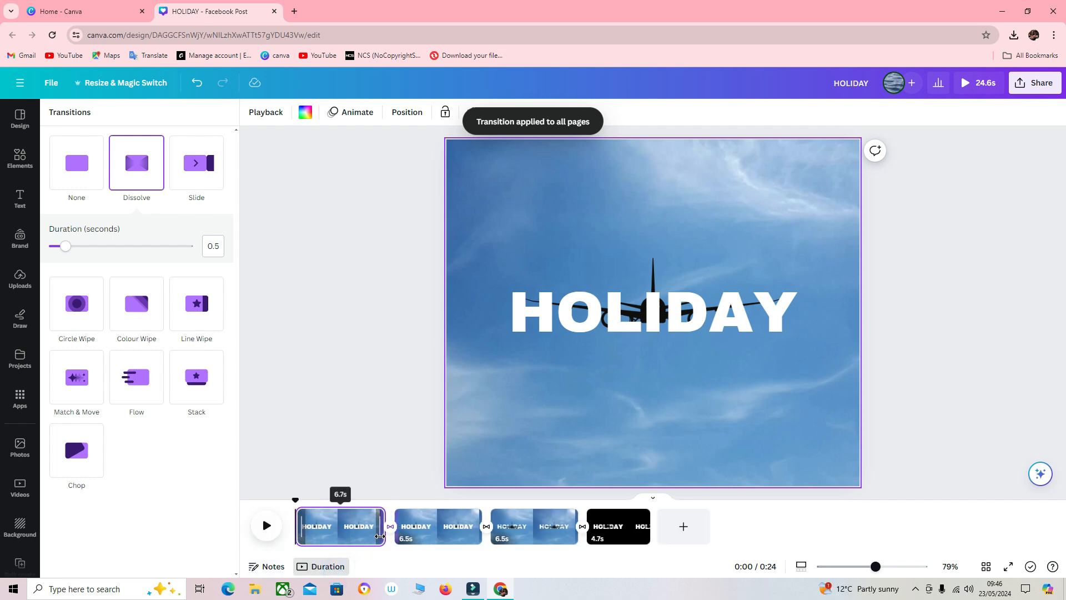
{"action": "left_click_drag", "start_coordinate": [380, 536], "coordinate": [300, 558]}
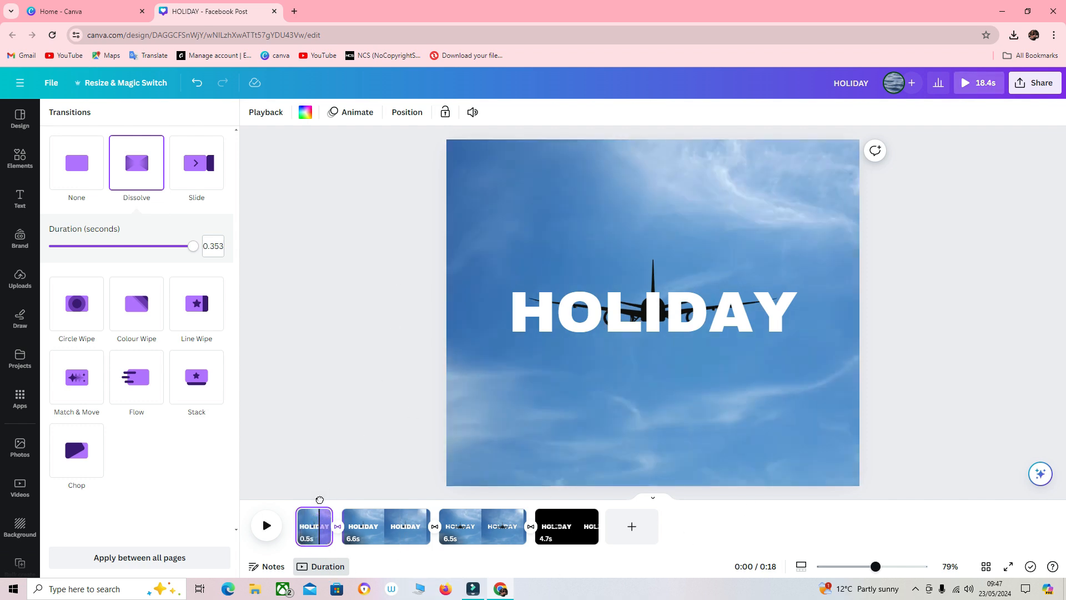
{"action": "left_click", "coordinate": [266, 526]}
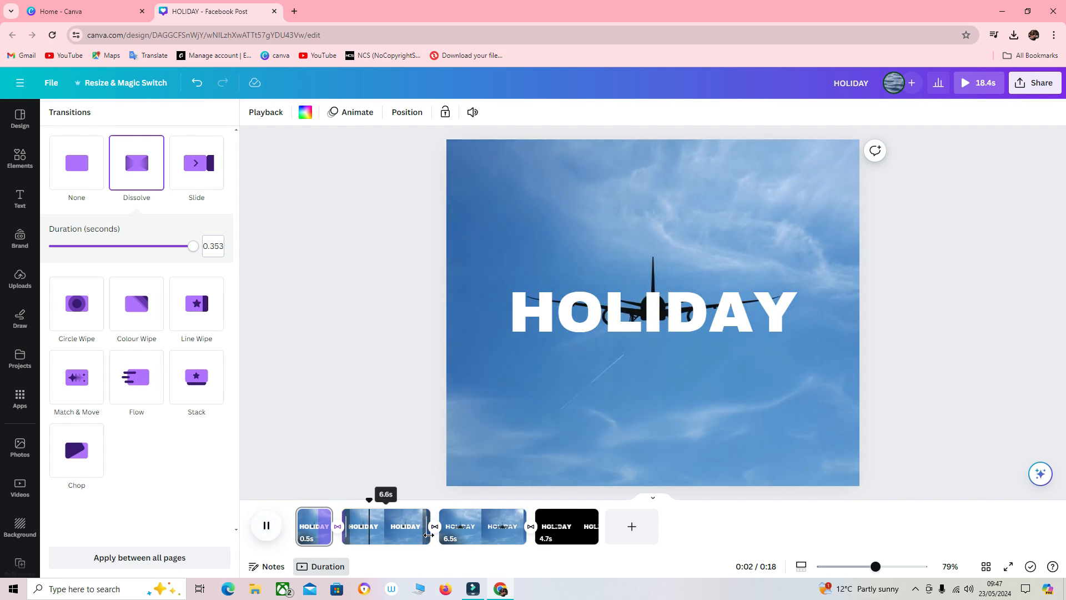
Shorten the duplicated page 2 to 2.9 seconds, and delete that page.
{"action": "left_click_drag", "start_coordinate": [428, 534], "coordinate": [381, 535]}
{"action": "left_click", "coordinate": [369, 516]}
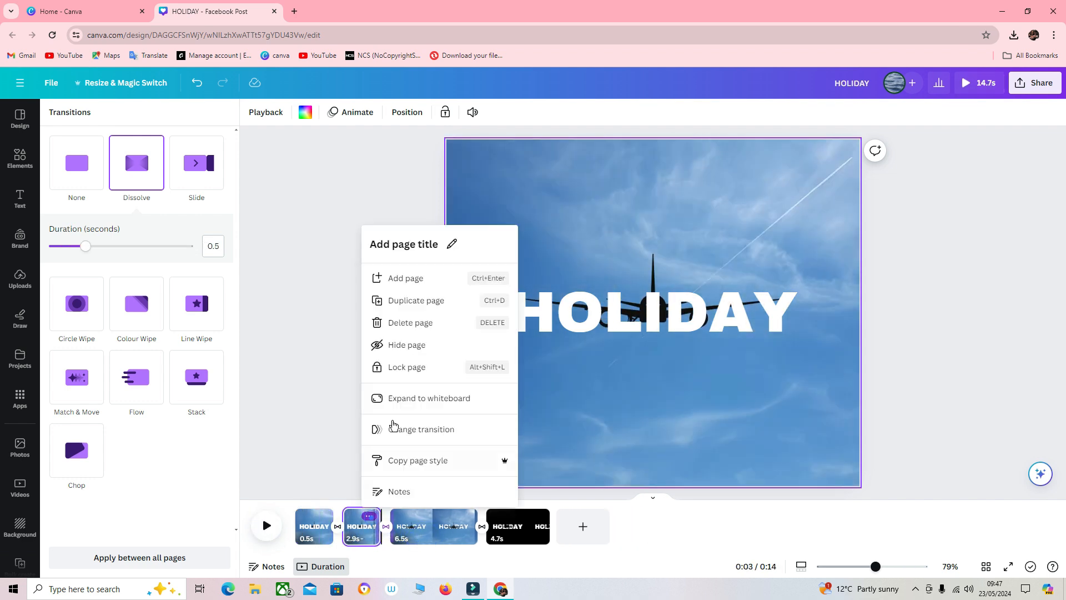
{"action": "left_click", "coordinate": [411, 323]}
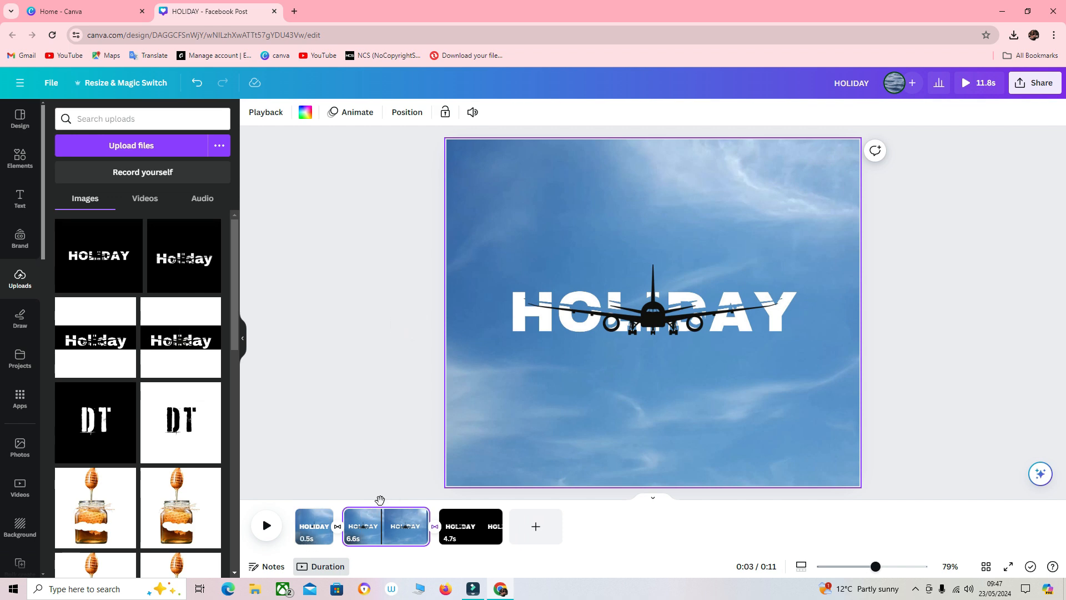
Play the design from page 1 and trim page 2, with the cut-out letters, to 5.3 seconds.
{"action": "left_click", "coordinate": [314, 525]}
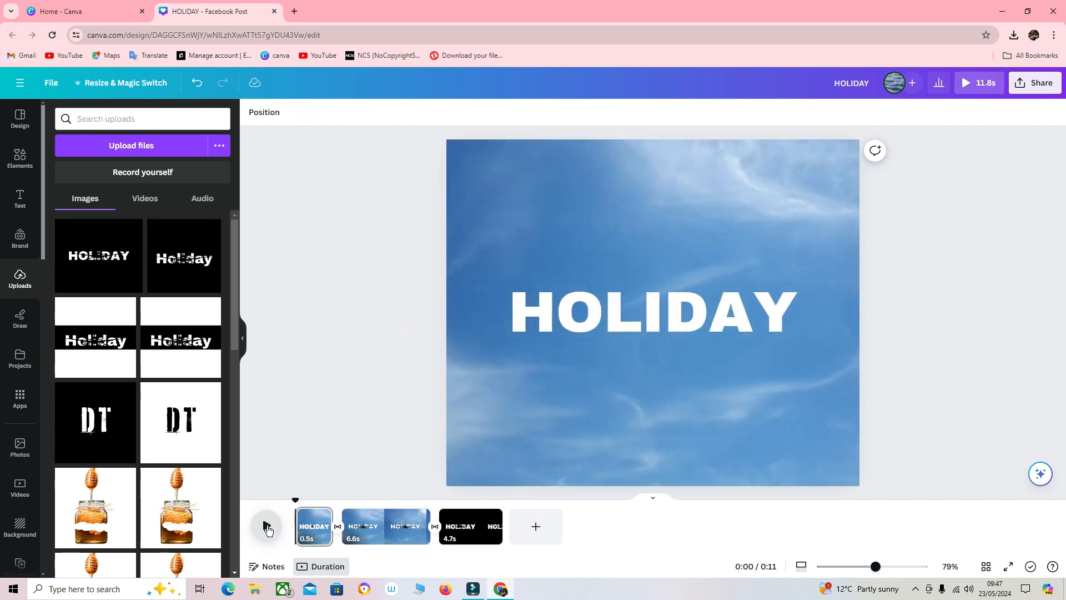
{"action": "left_click", "coordinate": [266, 526]}
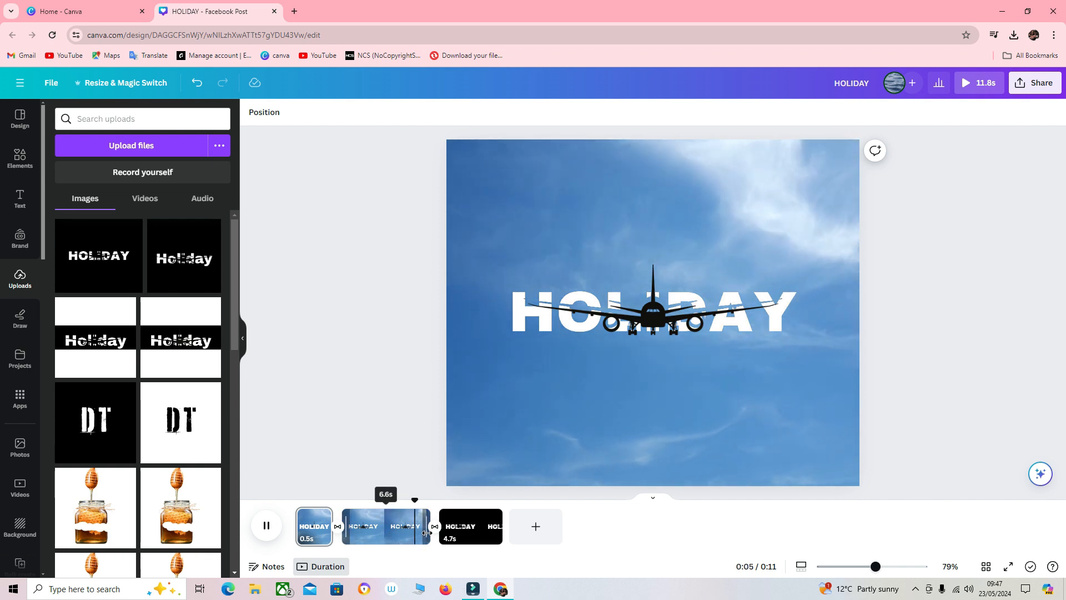
{"action": "left_click_drag", "start_coordinate": [426, 533], "coordinate": [413, 533]}
Apply the Breathe animation with the Out scale direction to the airplane on page 2.
{"action": "left_click", "coordinate": [649, 320]}
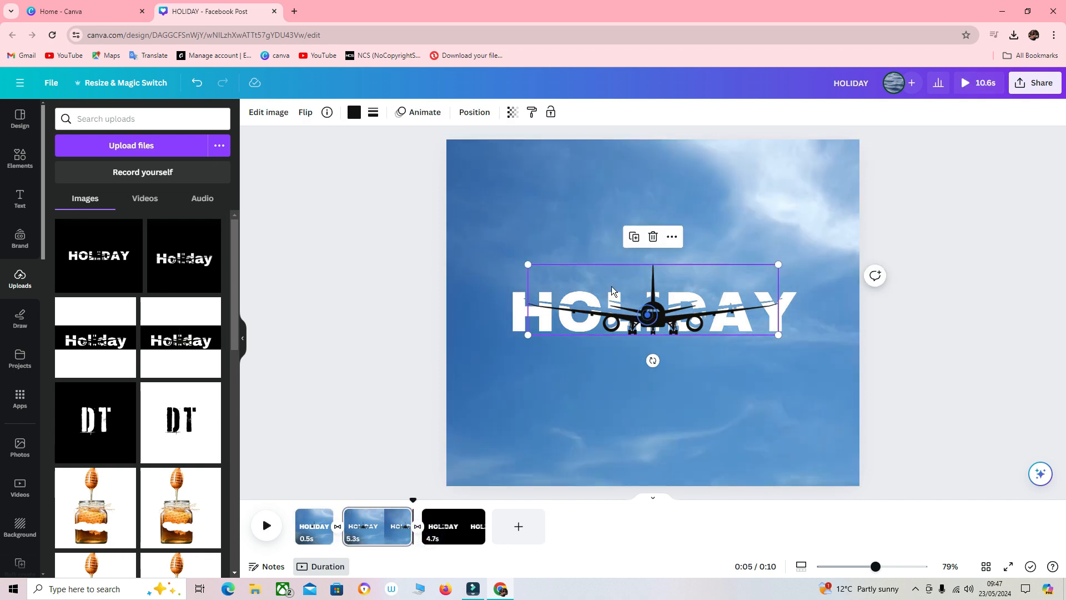
{"action": "left_click", "coordinate": [424, 111]}
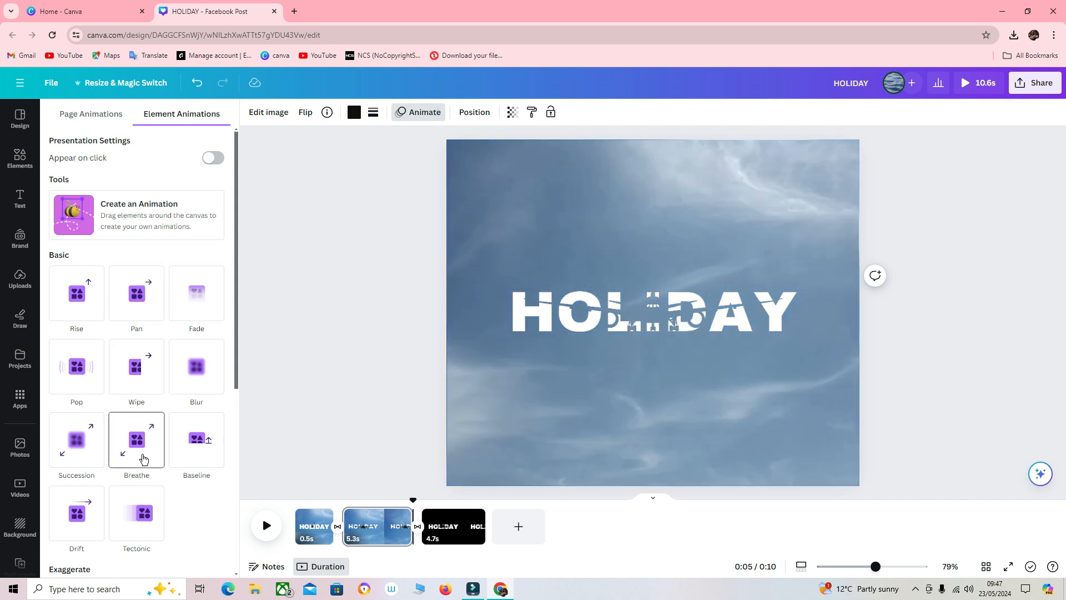
{"action": "left_click", "coordinate": [144, 453]}
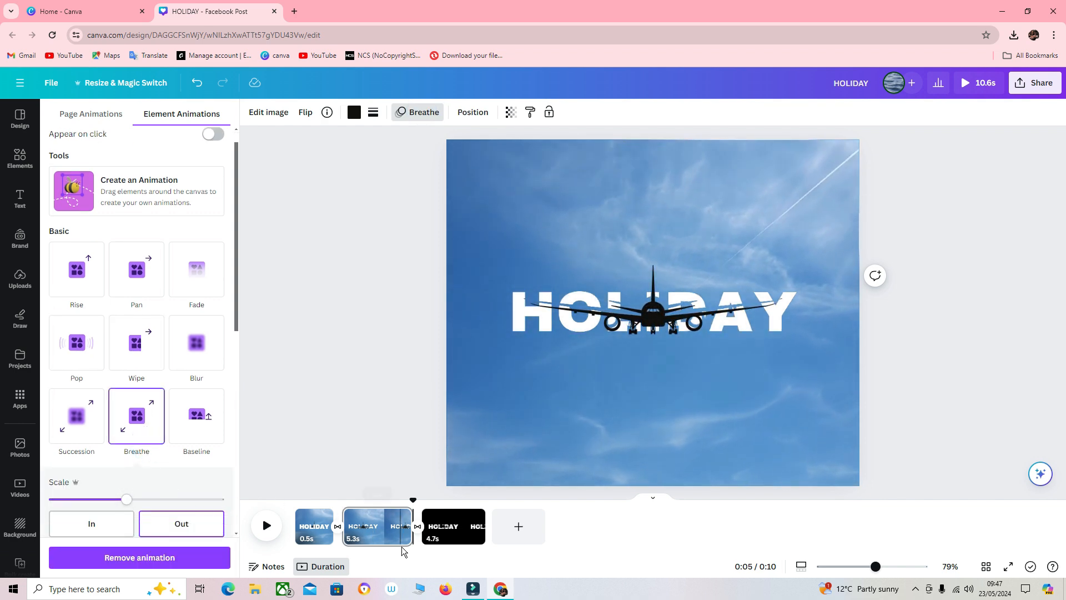
Shorten page 2 to 1.0 second, and hide the black HOLIDAY page 3.
{"action": "left_click_drag", "start_coordinate": [410, 537], "coordinate": [355, 561]}
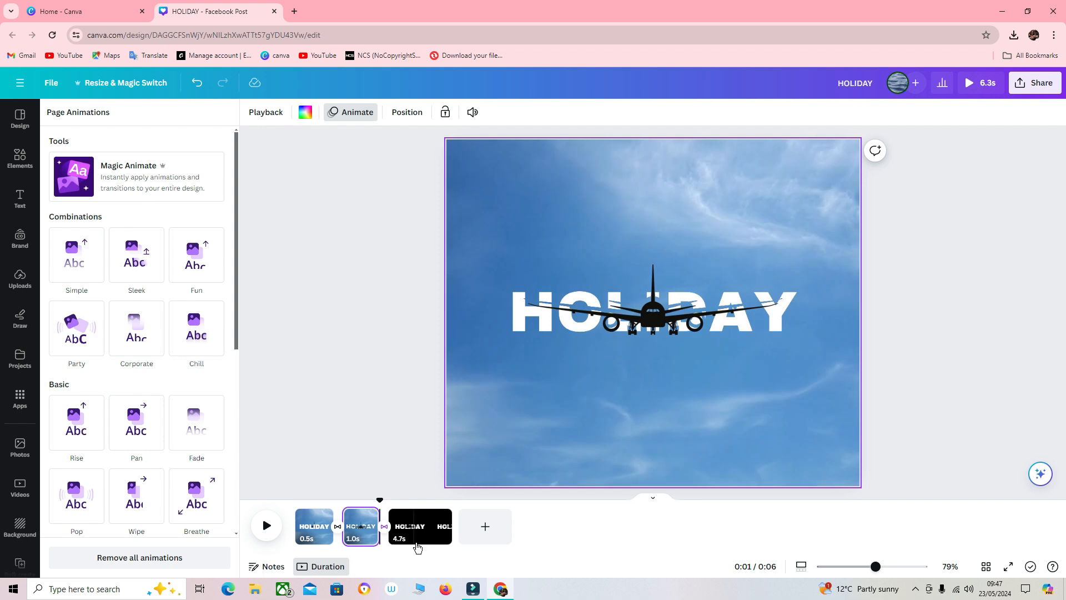
{"action": "left_click", "coordinate": [439, 517]}
{"action": "left_click", "coordinate": [486, 346]}
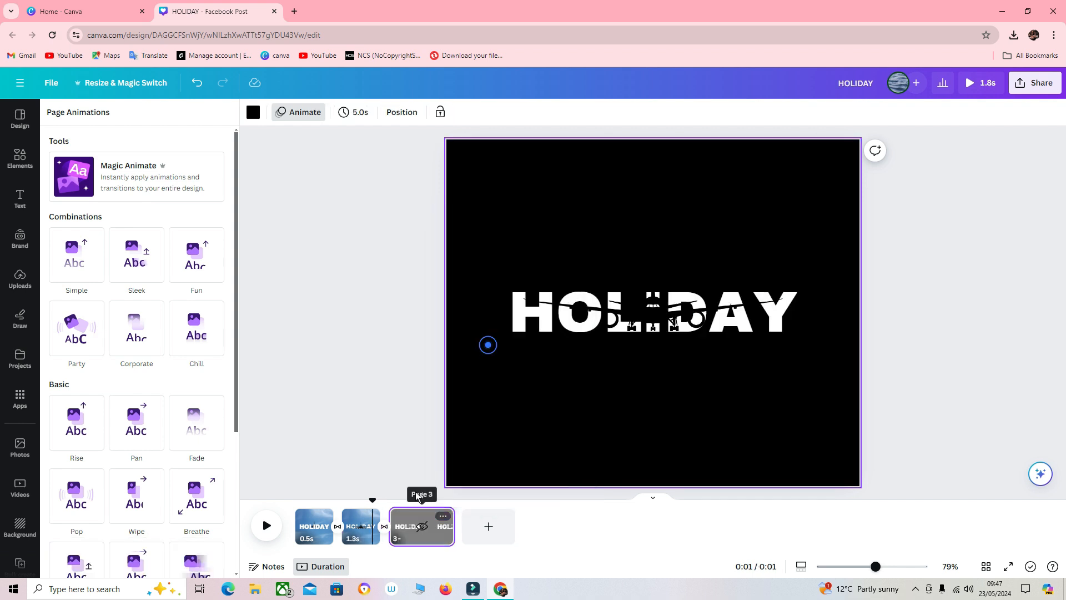
Play the animation from the start, lengthen page 1 to 0.6 seconds, and replay it.
{"action": "left_click_drag", "start_coordinate": [372, 502], "coordinate": [280, 530]}
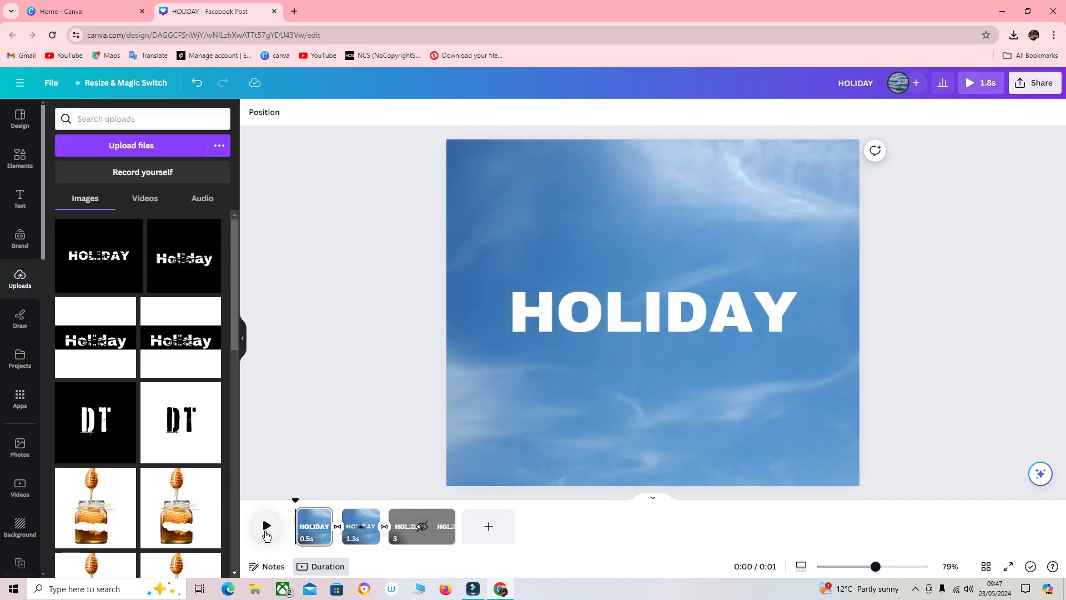
{"action": "left_click", "coordinate": [267, 527]}
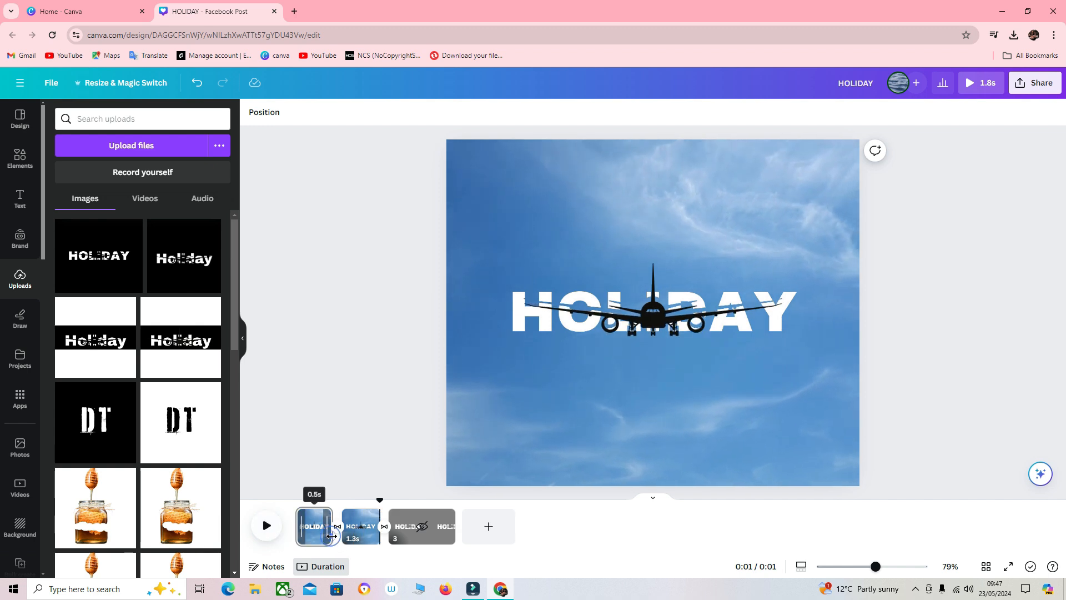
{"action": "left_click_drag", "start_coordinate": [331, 536], "coordinate": [332, 538]}
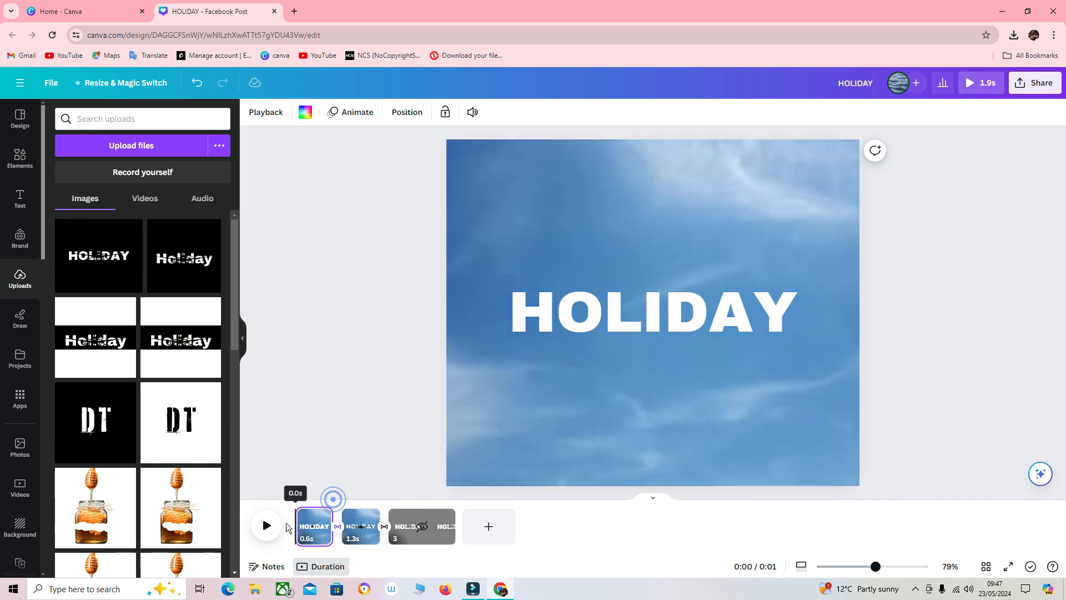
{"action": "left_click", "coordinate": [267, 526]}
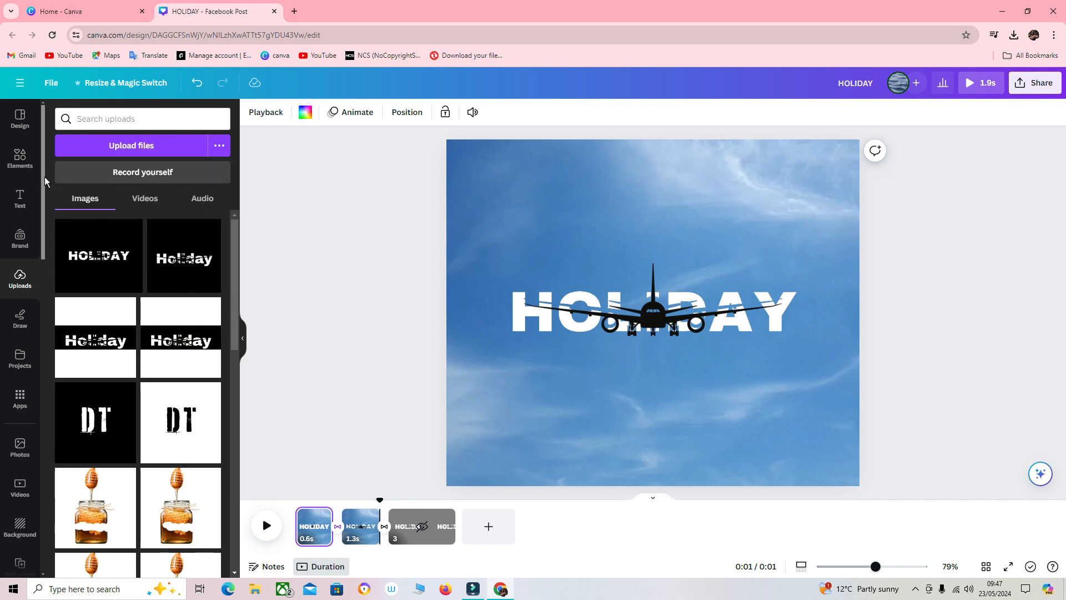
Add the dark glass shards graphic from the recently used elements to page 1 and shrink it to a small square below HOLIDAY.
{"action": "left_click", "coordinate": [20, 159]}
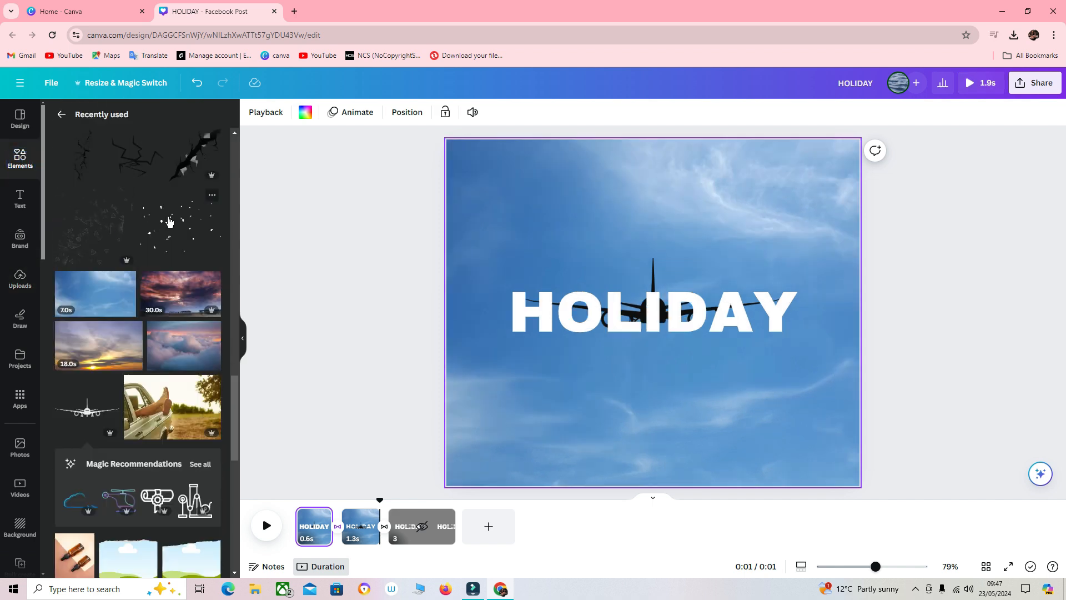
{"action": "scroll", "coordinate": [166, 222], "scroll_direction": "up", "scroll_amount": 1}
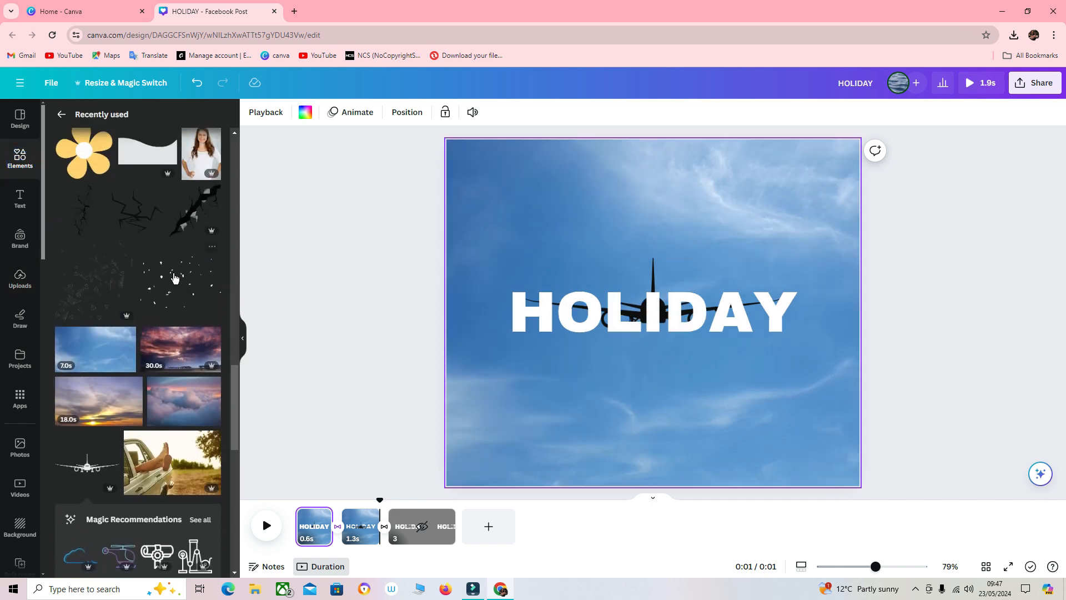
{"action": "left_click", "coordinate": [106, 290]}
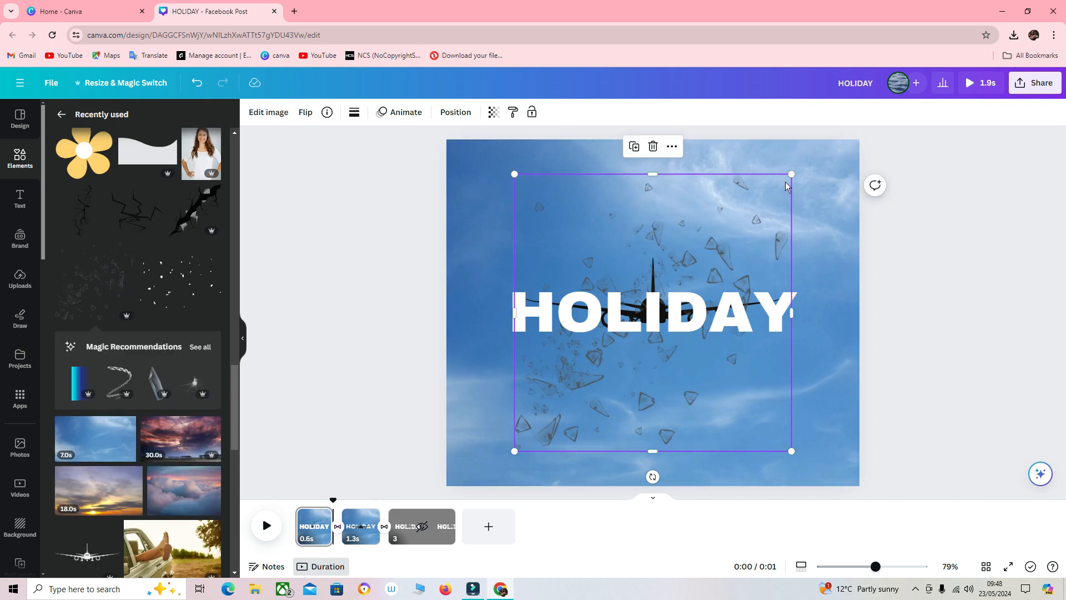
{"action": "left_click_drag", "start_coordinate": [792, 174], "coordinate": [550, 416]}
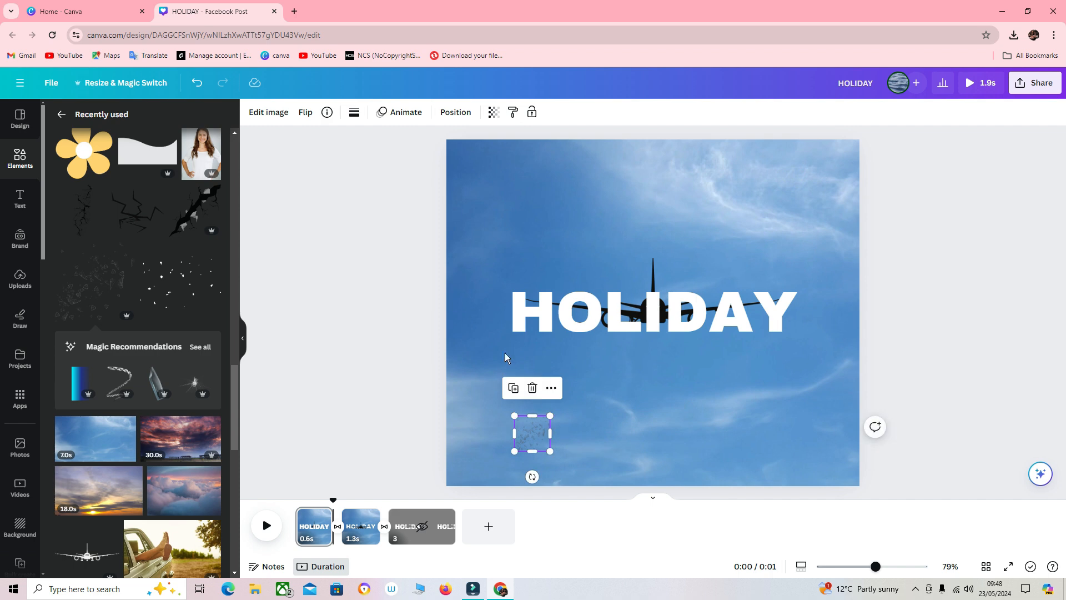
Apply a custom Duotone effect to the glass shards with the shadows colour set to #FAF5F5.
{"action": "left_click", "coordinate": [355, 114]}
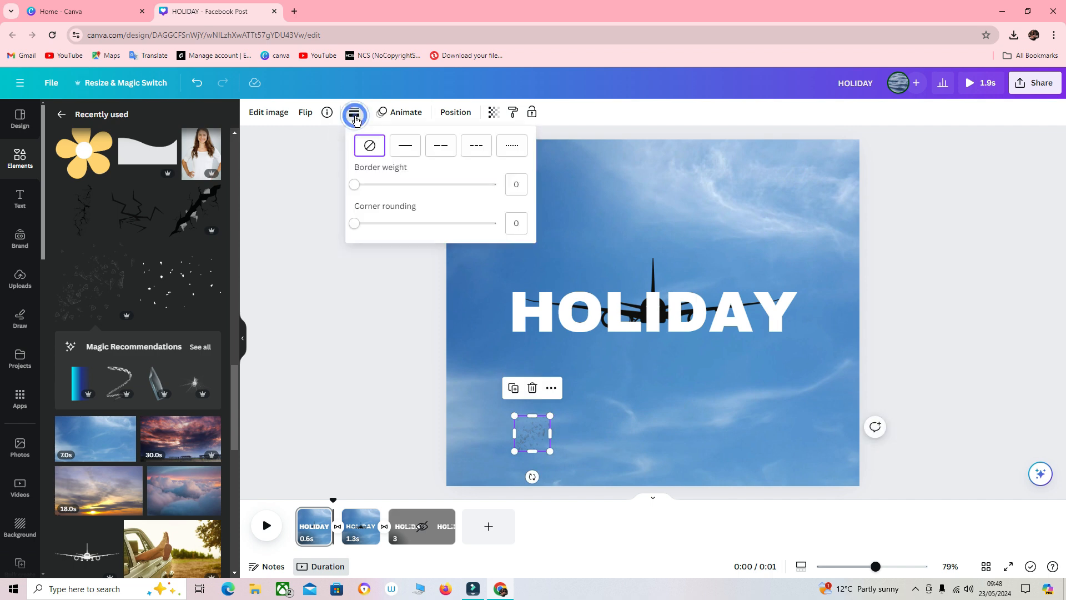
{"action": "left_click", "coordinate": [274, 113]}
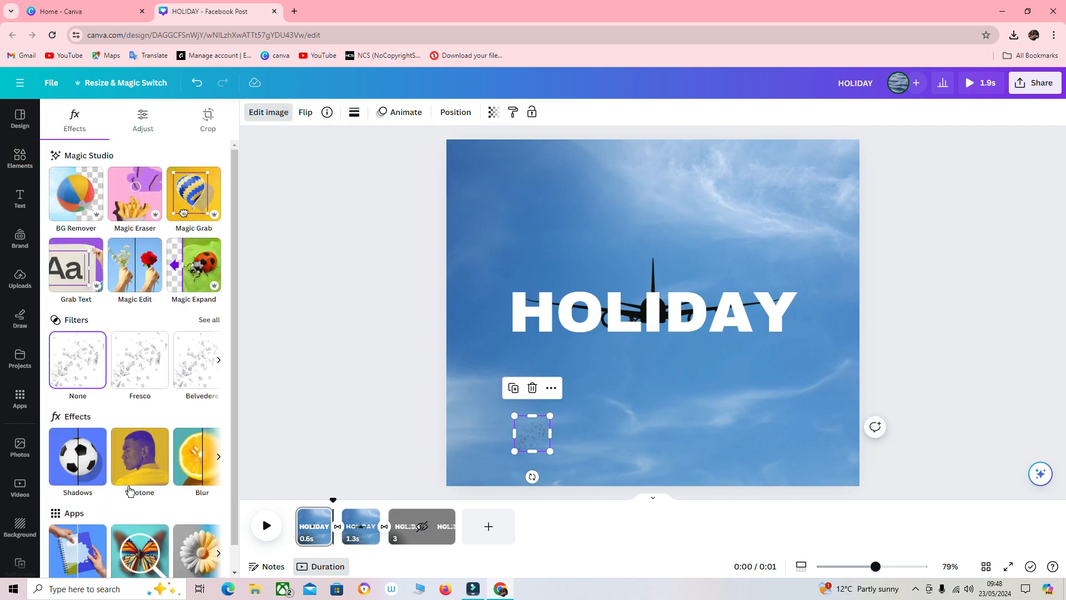
{"action": "left_click", "coordinate": [134, 472]}
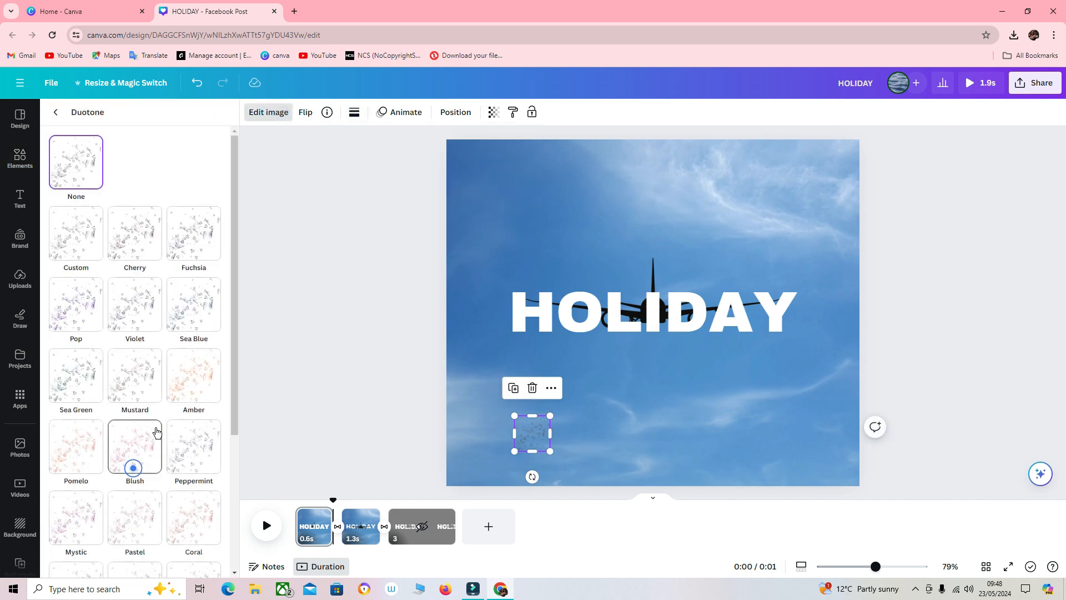
{"action": "left_click", "coordinate": [88, 247]}
{"action": "left_click", "coordinate": [212, 317]}
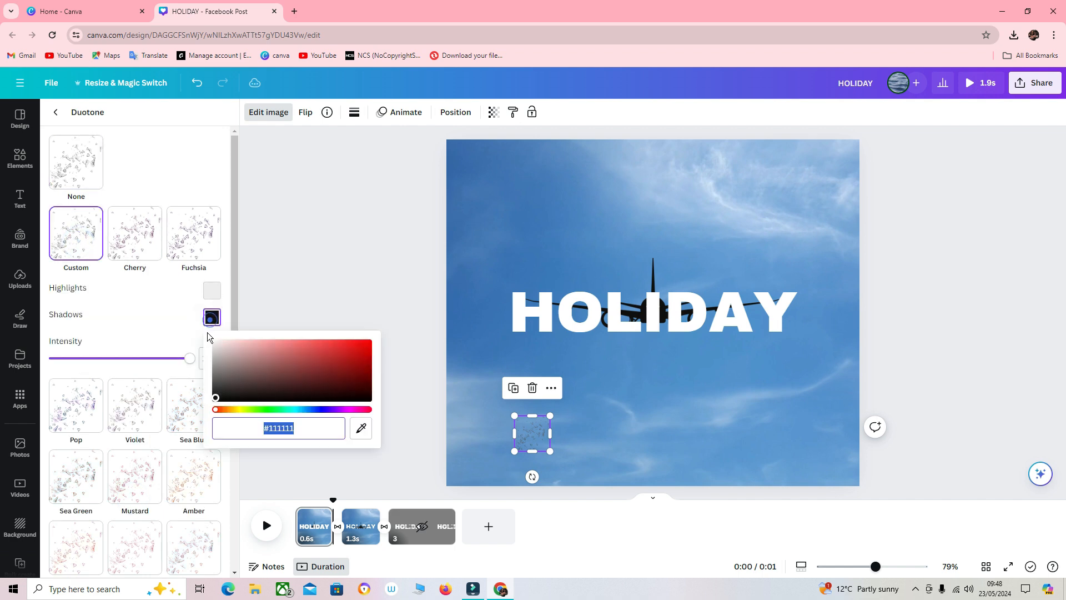
{"action": "type", "text": "#EBE6E6"}
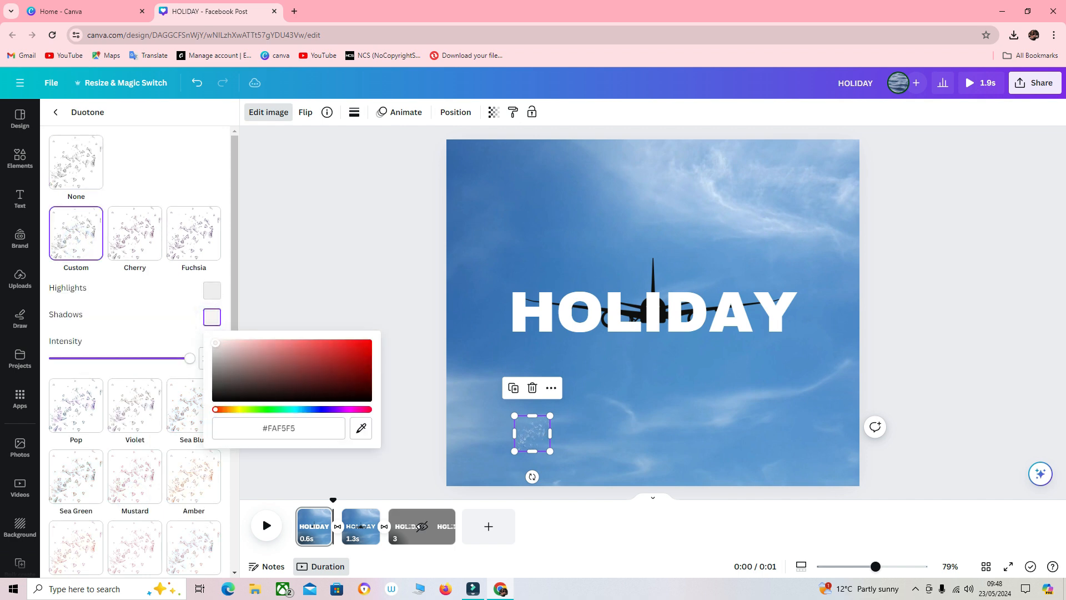
{"action": "left_click", "coordinate": [316, 275]}
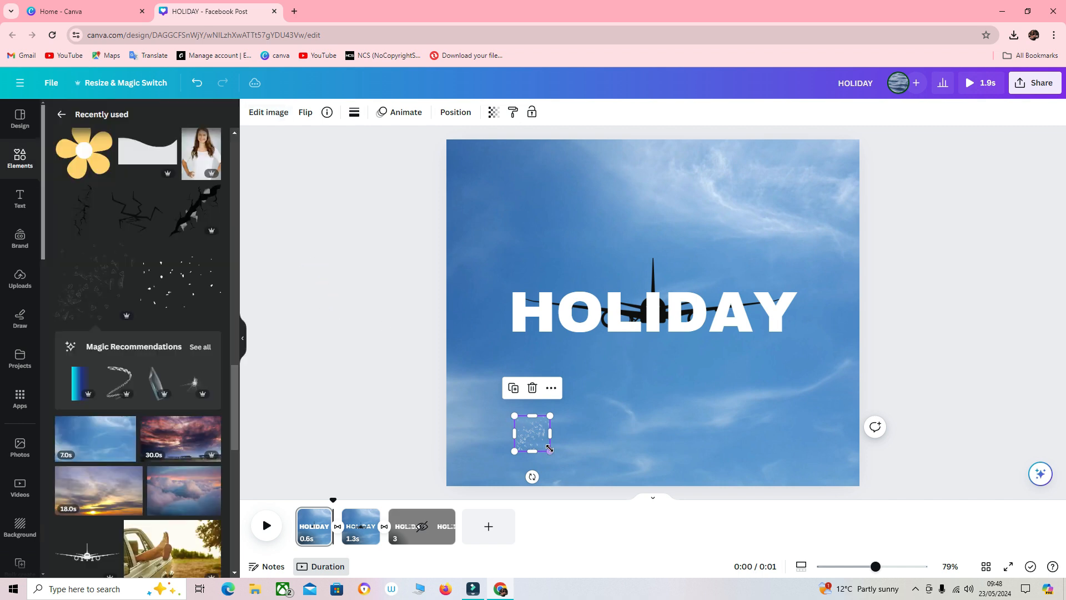
Shrink the shards further and rotate them while nudging them up beneath the heading's first letters, and switch to page 2.
{"action": "left_click_drag", "start_coordinate": [550, 413], "coordinate": [537, 429]}
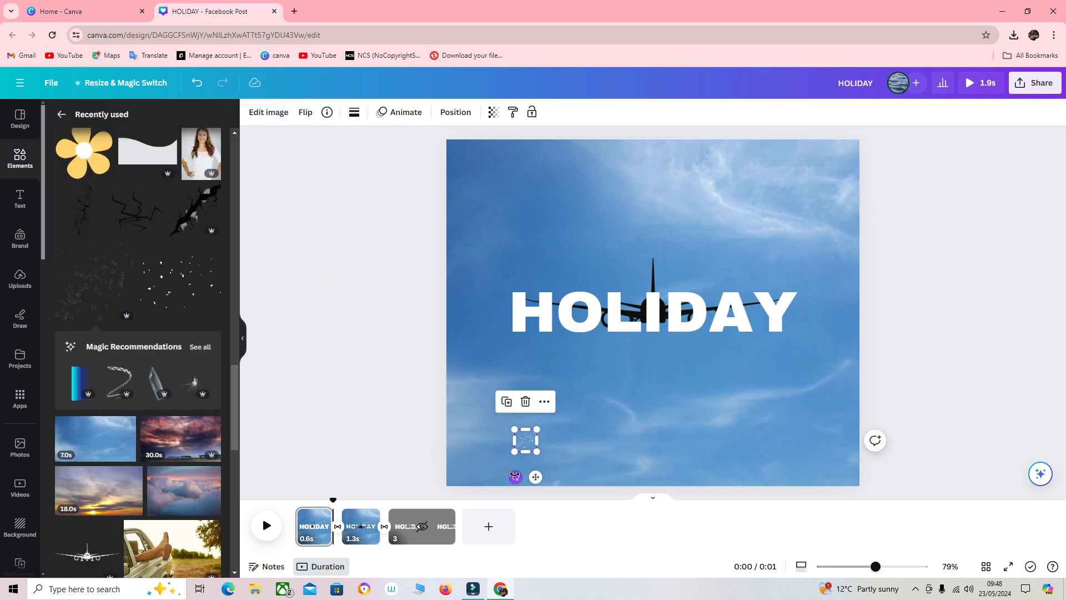
{"action": "left_click_drag", "start_coordinate": [515, 477], "coordinate": [558, 425]}
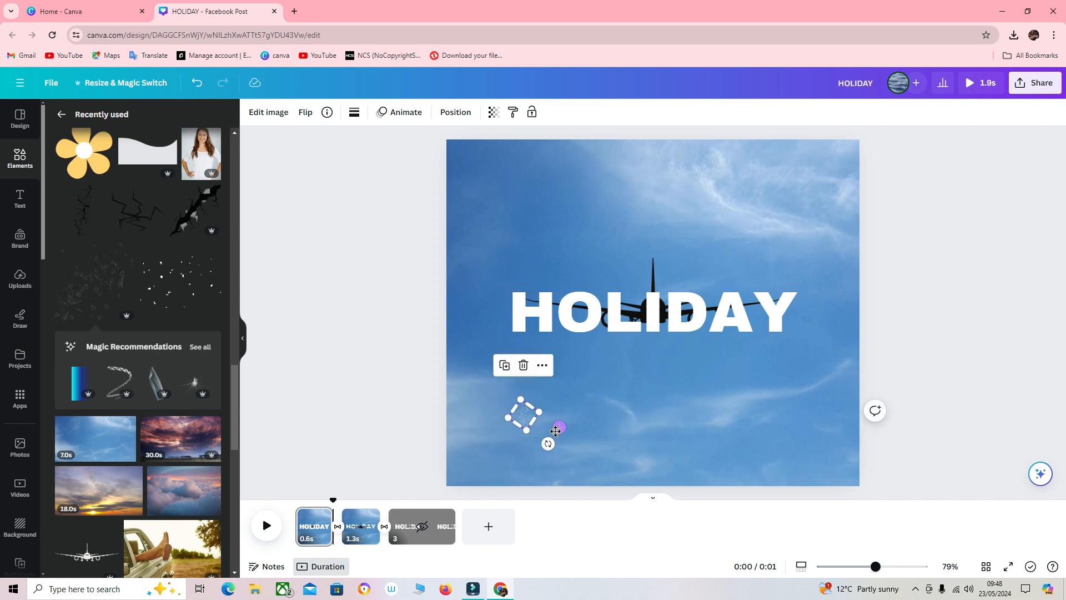
{"action": "key", "text": "Escape"}
{"action": "left_click", "coordinate": [361, 527]}
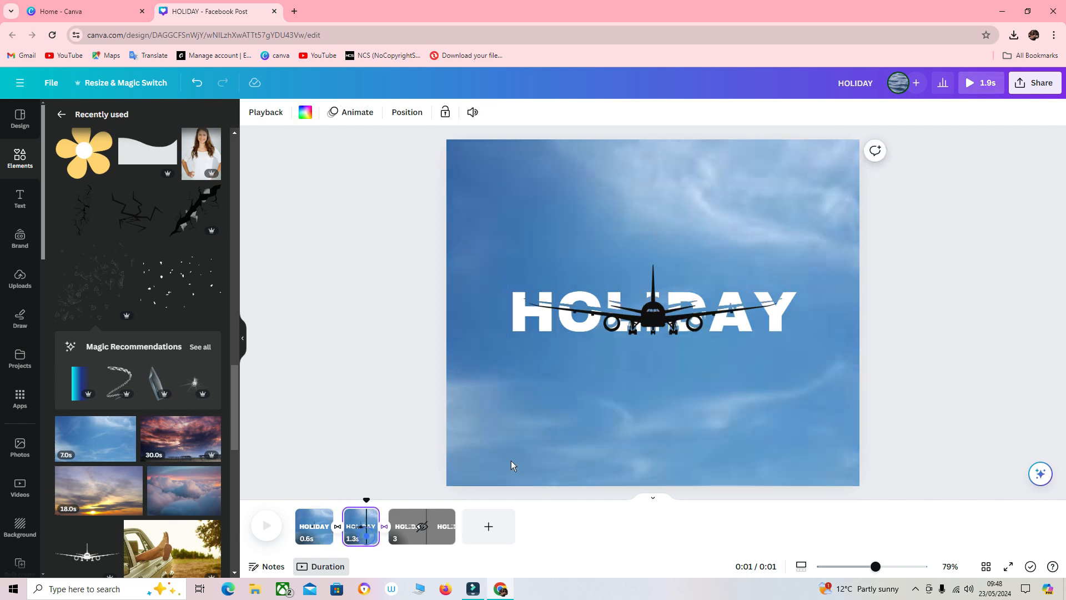
Place the glass shards over the top of the H on page 2 and give them a Drop shadow effect.
{"action": "left_click", "coordinate": [564, 277]}
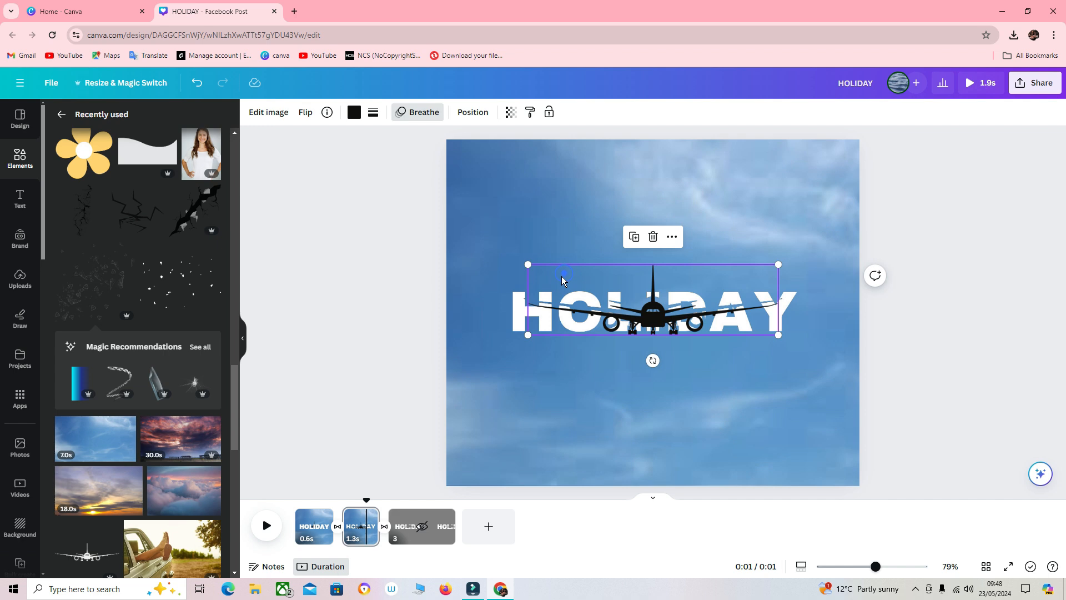
{"action": "left_click", "coordinate": [523, 414]}
{"action": "left_click_drag", "start_coordinate": [557, 430], "coordinate": [574, 306]}
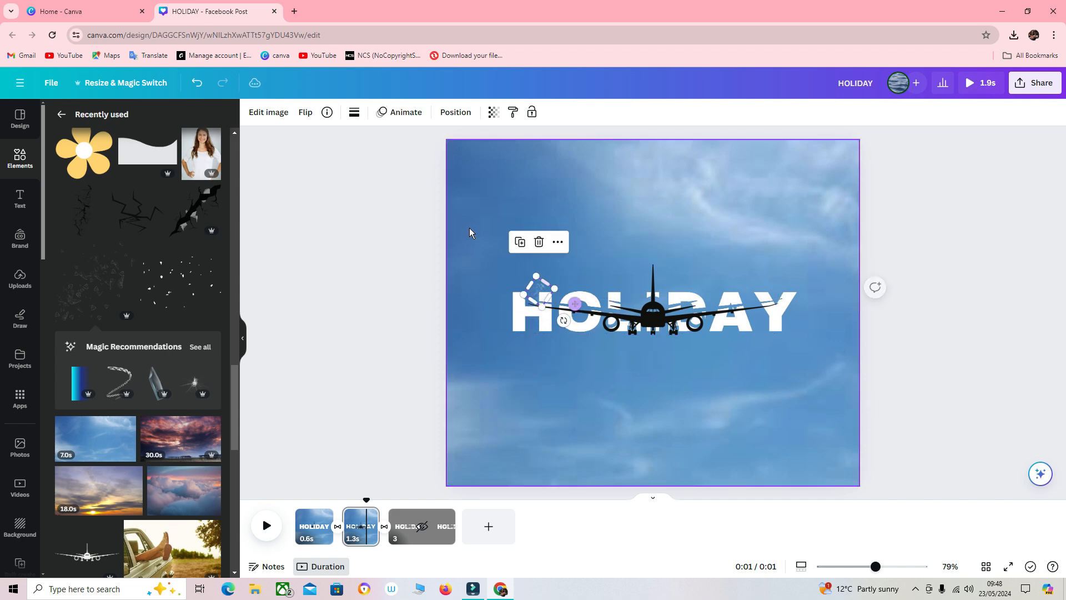
{"action": "left_click", "coordinate": [269, 112]}
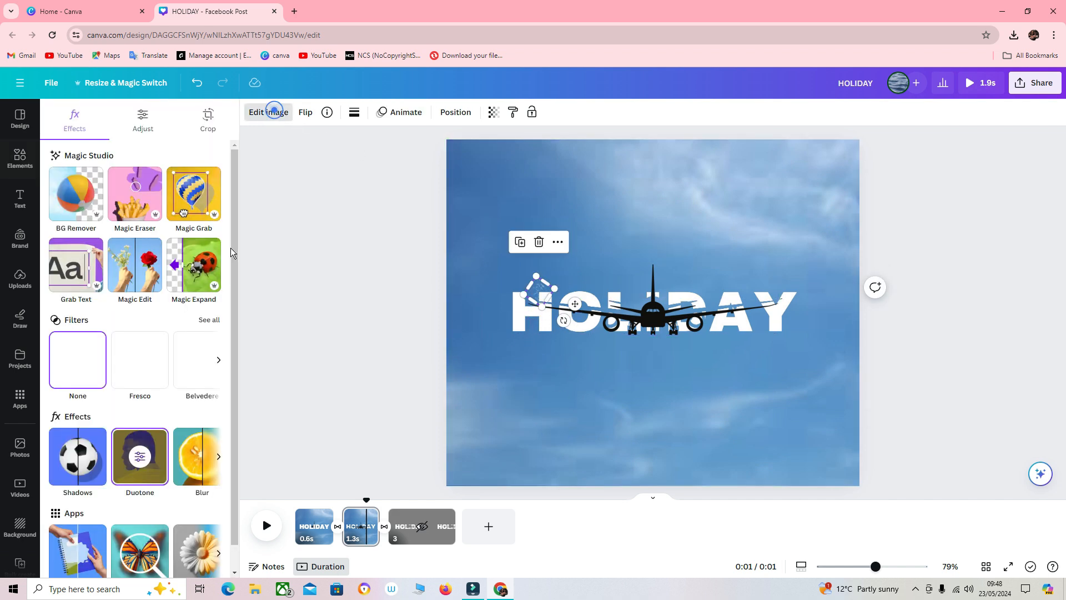
{"action": "left_click", "coordinate": [77, 462]}
{"action": "left_click", "coordinate": [148, 240]}
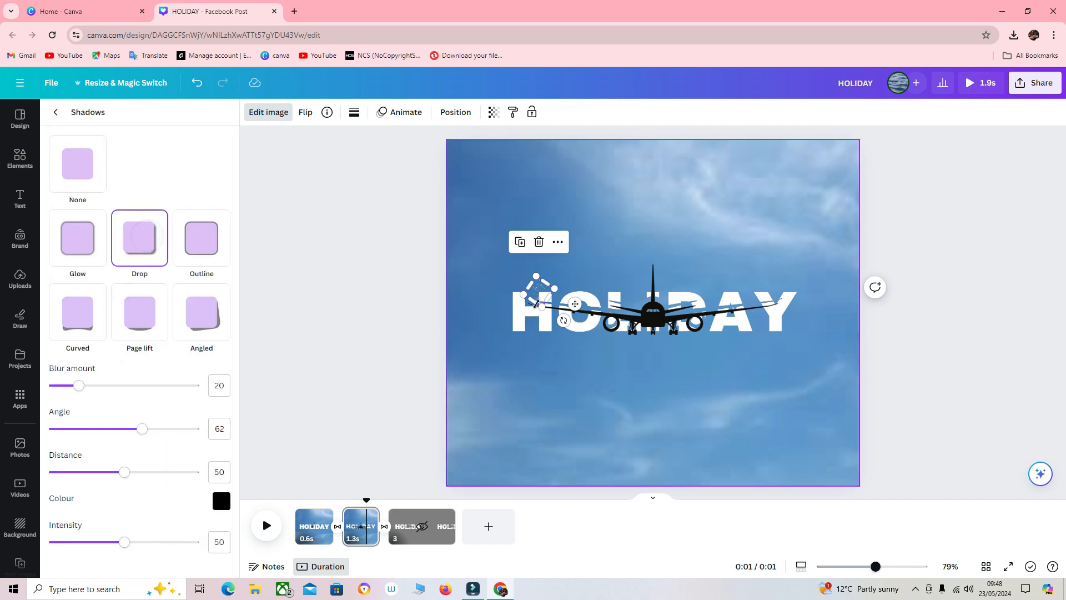
Duplicate the glass shards and position rotated copies along the tops of the letters from H to L.
{"action": "left_click_drag", "start_coordinate": [571, 306], "coordinate": [620, 300]}
{"action": "left_click", "coordinate": [566, 256]}
{"action": "left_click", "coordinate": [518, 266]}
{"action": "left_click", "coordinate": [566, 274]}
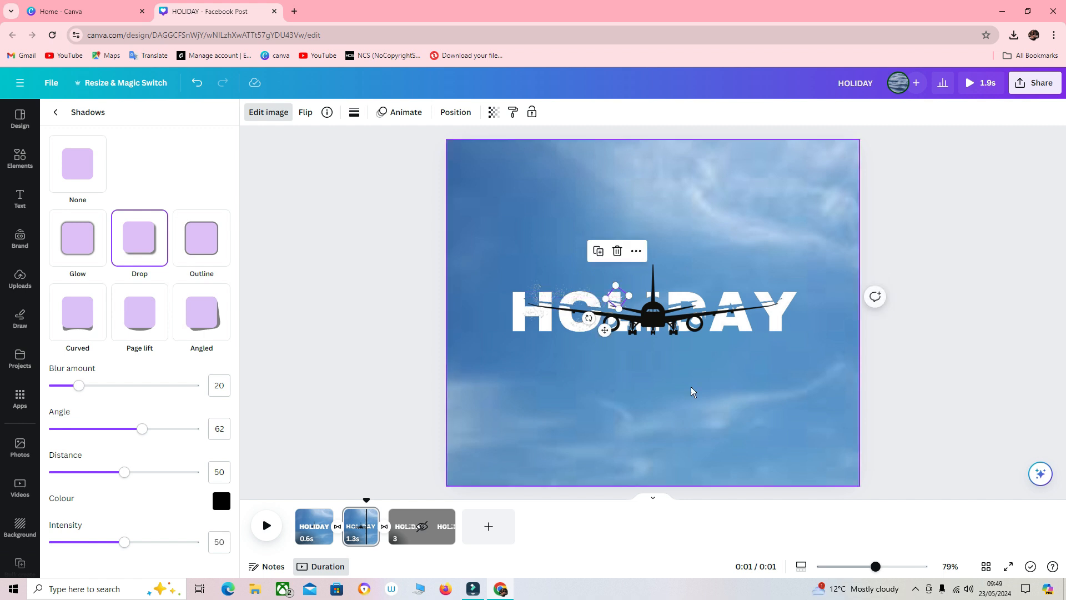
Duplicate the shards between H and O and spread the copies along the tops of the letters D, A and Y.
{"action": "left_click", "coordinate": [705, 403]}
{"action": "left_click", "coordinate": [559, 301]}
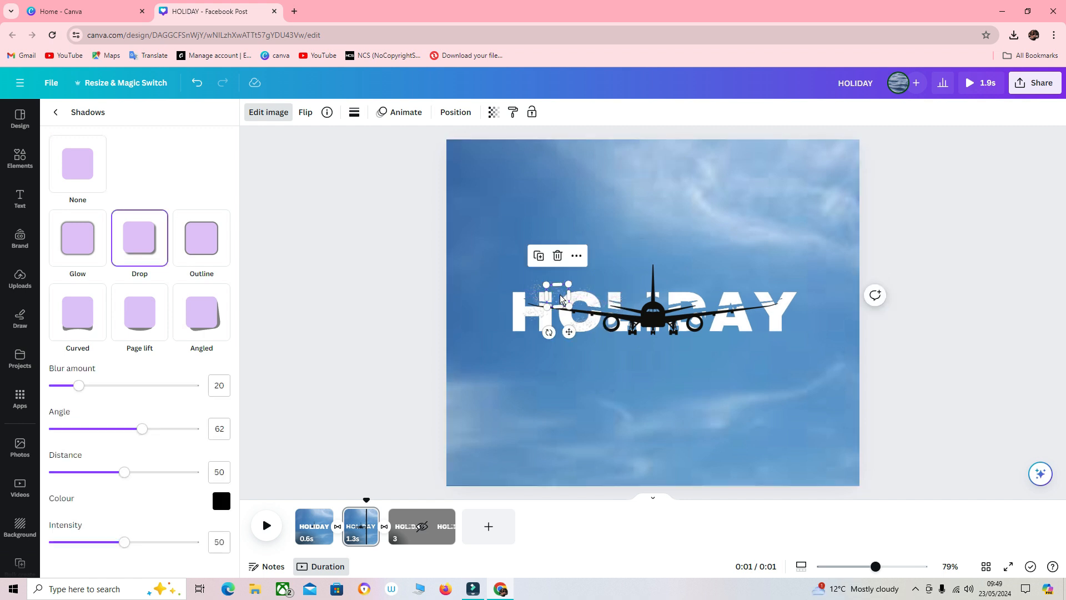
{"action": "left_click", "coordinate": [540, 257]}
{"action": "left_click_drag", "start_coordinate": [574, 338], "coordinate": [690, 332]}
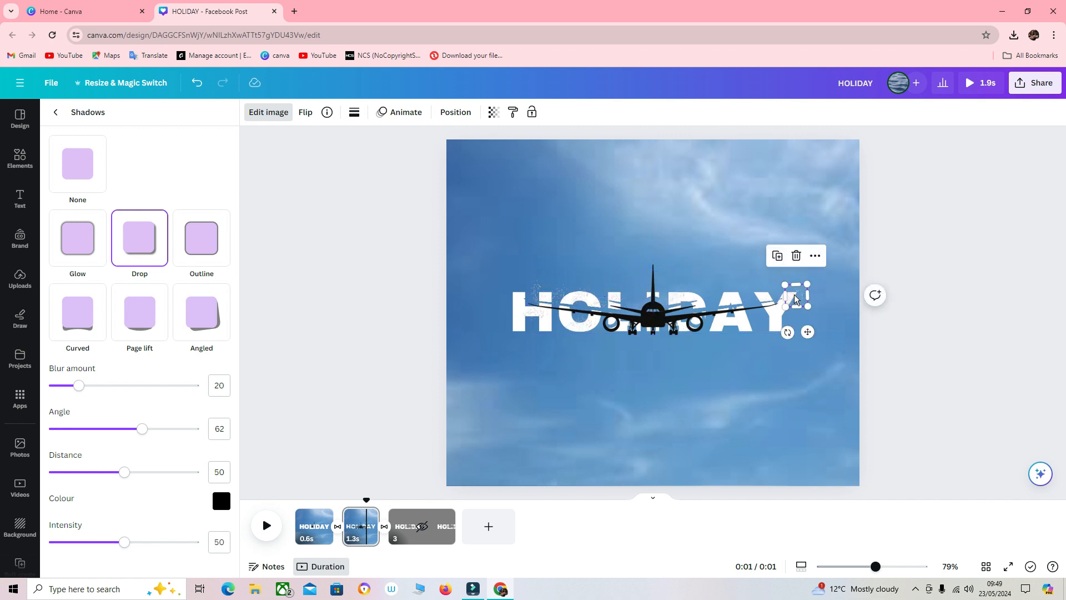
{"action": "left_click_drag", "start_coordinate": [797, 295], "coordinate": [775, 292]}
{"action": "left_click", "coordinate": [697, 258]}
{"action": "left_click", "coordinate": [735, 261]}
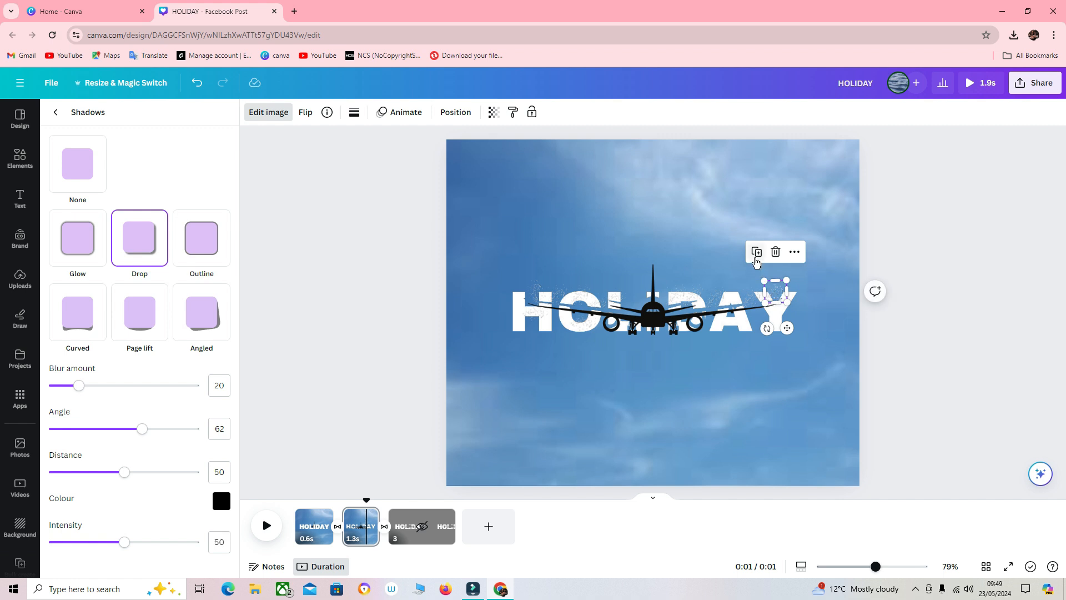
Duplicate the tilted shards on the lower part of the O and place copies over the lower parts of the letters towards the A.
{"action": "left_click", "coordinate": [591, 329]}
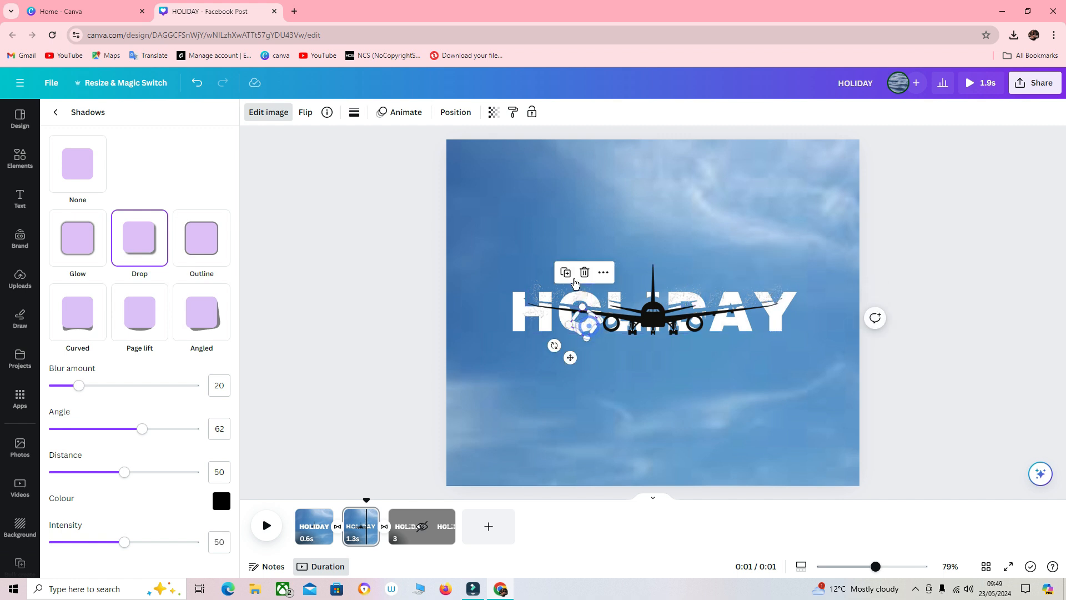
{"action": "left_click", "coordinate": [566, 273]}
{"action": "left_click_drag", "start_coordinate": [590, 332], "coordinate": [687, 329]}
{"action": "left_click", "coordinate": [602, 278]}
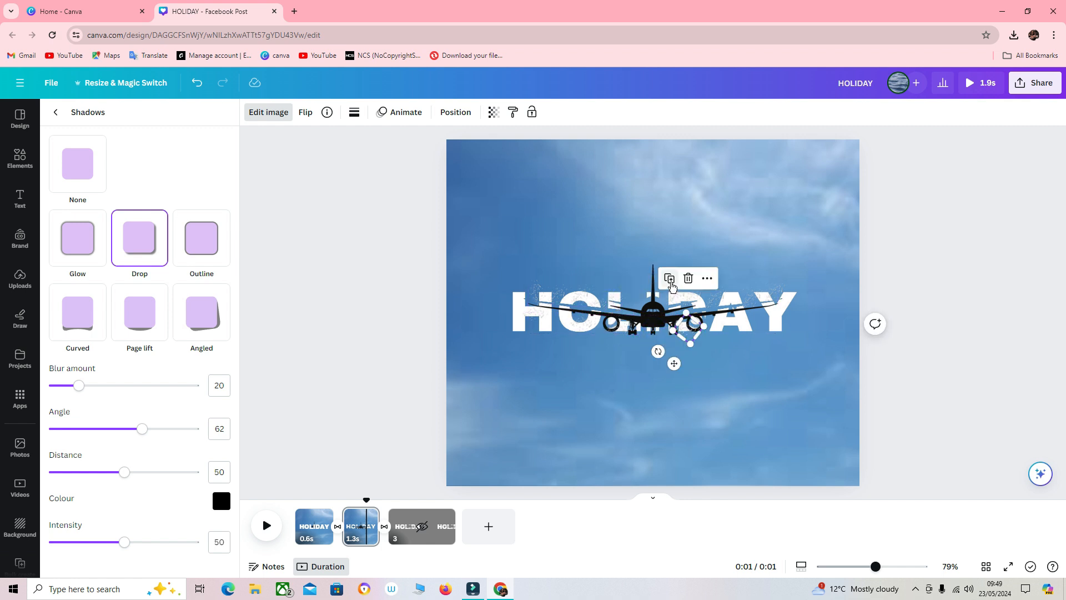
{"action": "left_click", "coordinate": [670, 278]}
{"action": "left_click_drag", "start_coordinate": [752, 333], "coordinate": [685, 262]}
Add more rotated shard copies above the letters A, D and L and over the upper edge of the H.
{"action": "left_click", "coordinate": [708, 272]}
{"action": "left_click", "coordinate": [730, 261]}
{"action": "left_click", "coordinate": [751, 263]}
{"action": "left_click_drag", "start_coordinate": [750, 294], "coordinate": [678, 299]}
{"action": "left_click", "coordinate": [719, 252]}
{"action": "left_click", "coordinate": [653, 248]}
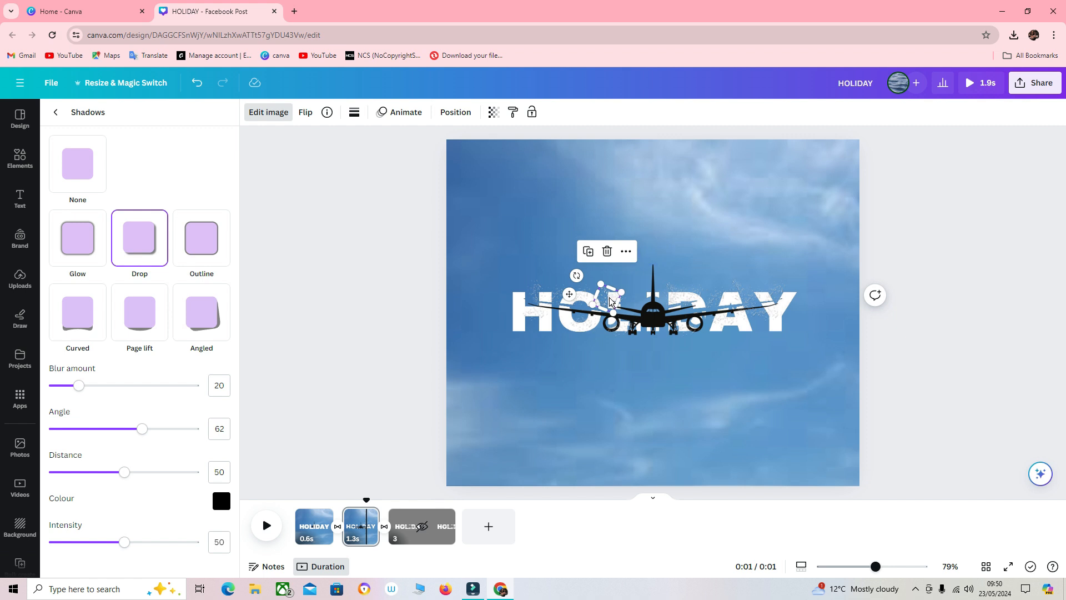
{"action": "left_click_drag", "start_coordinate": [610, 302], "coordinate": [486, 283]}
{"action": "left_click", "coordinate": [591, 247]}
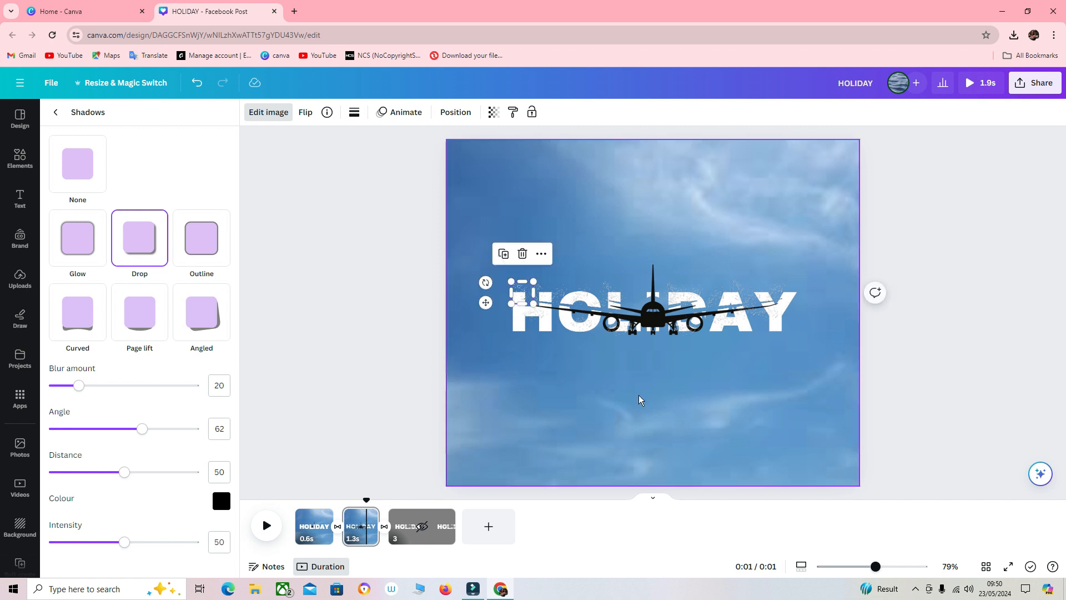
{"action": "left_click", "coordinate": [456, 113]}
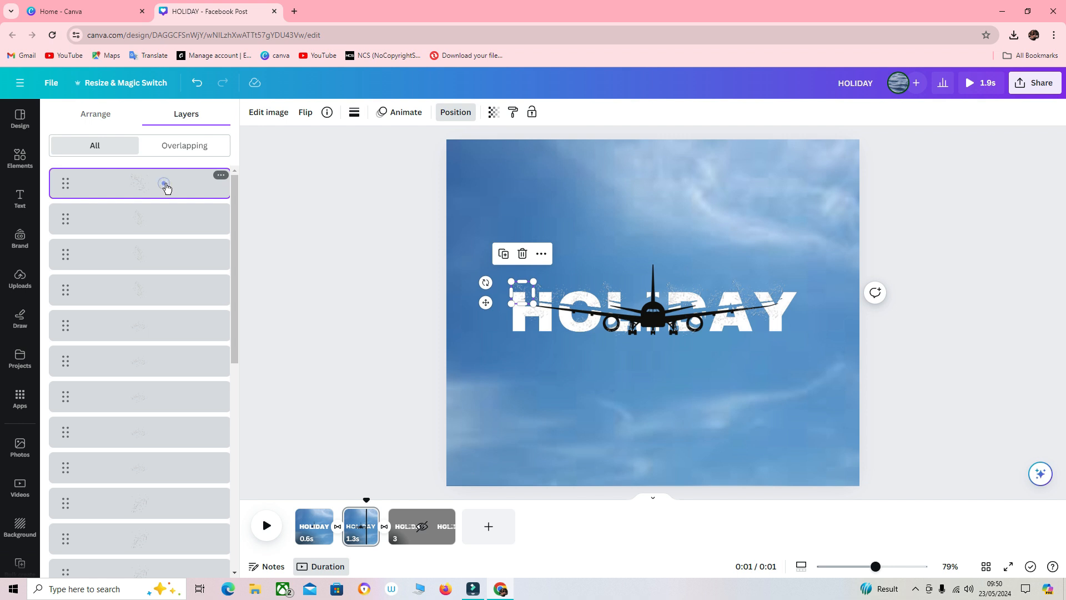
{"action": "left_click", "coordinate": [178, 219], "text": "shift"}
{"action": "left_click", "coordinate": [179, 254], "text": "shift"}
{"action": "left_click", "coordinate": [178, 290], "text": "shift"}
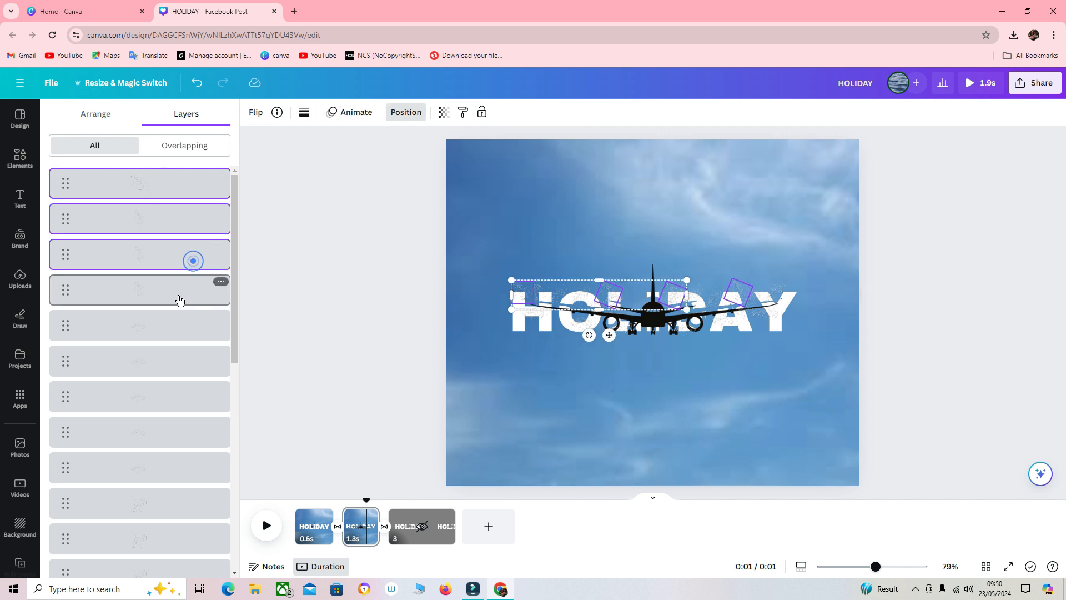
{"action": "left_click", "coordinate": [177, 326], "text": "shift"}
{"action": "left_click", "coordinate": [167, 367], "text": "shift"}
{"action": "left_click", "coordinate": [171, 402], "text": "shift"}
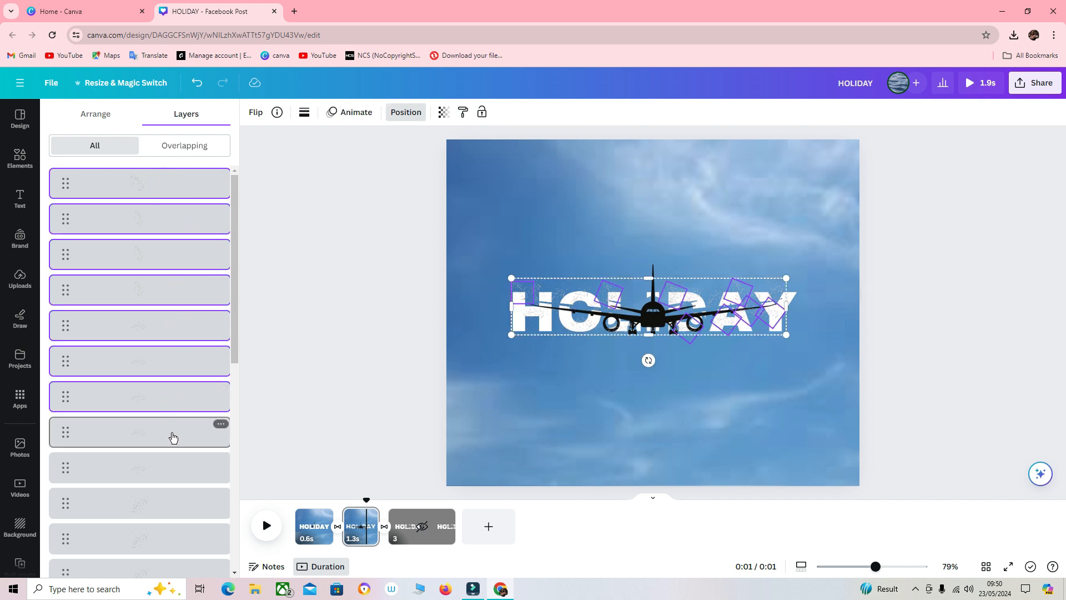
{"action": "left_click", "coordinate": [171, 436], "text": "shift"}
{"action": "left_click", "coordinate": [163, 472], "text": "shift"}
{"action": "left_click", "coordinate": [164, 510], "text": "shift"}
{"action": "left_click", "coordinate": [164, 538], "text": "shift"}
{"action": "left_click", "coordinate": [167, 566], "text": "shift"}
{"action": "scroll", "coordinate": [172, 556], "scroll_direction": "down", "scroll_amount": 3}
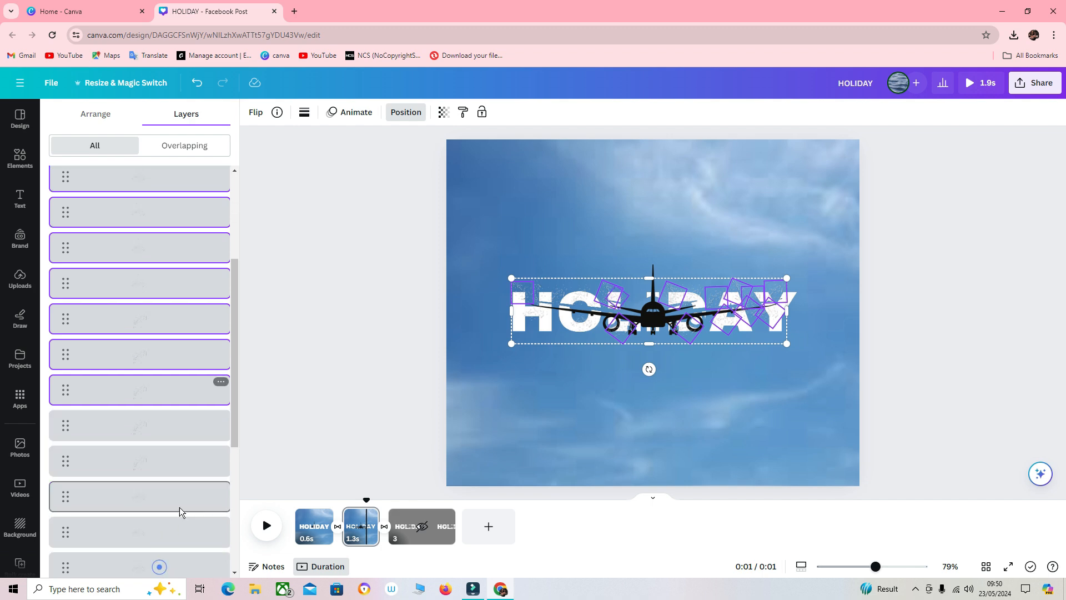
Group the six glass shard layers that sit directly above the airplane layer.
{"action": "left_click", "coordinate": [165, 495]}
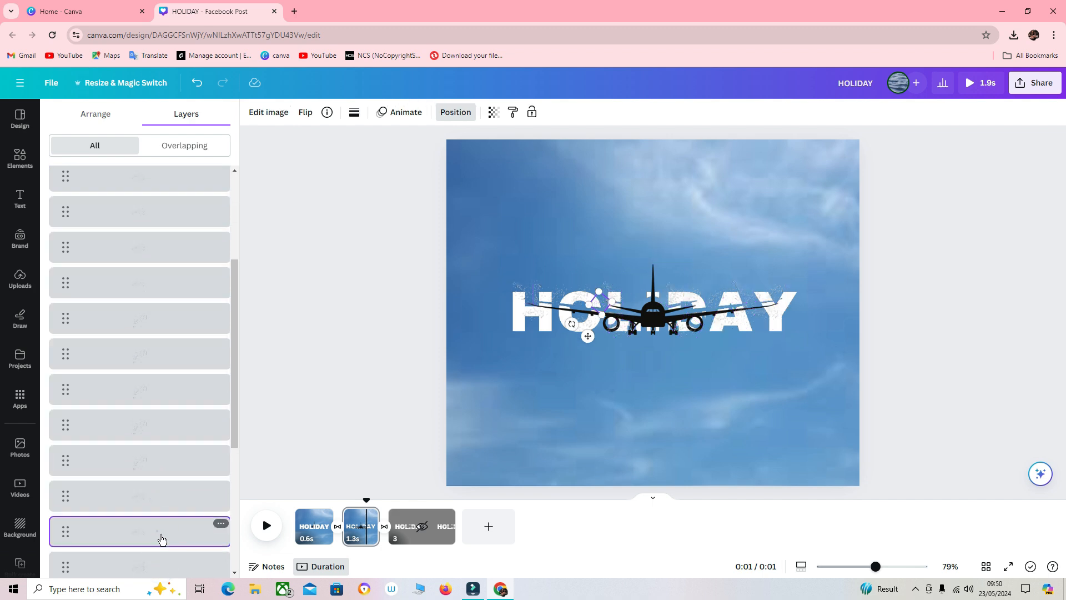
{"action": "scroll", "coordinate": [173, 555], "scroll_direction": "up", "scroll_amount": 2}
{"action": "scroll", "coordinate": [174, 561], "scroll_direction": "down", "scroll_amount": 5}
{"action": "left_click", "coordinate": [143, 428], "text": "shift"}
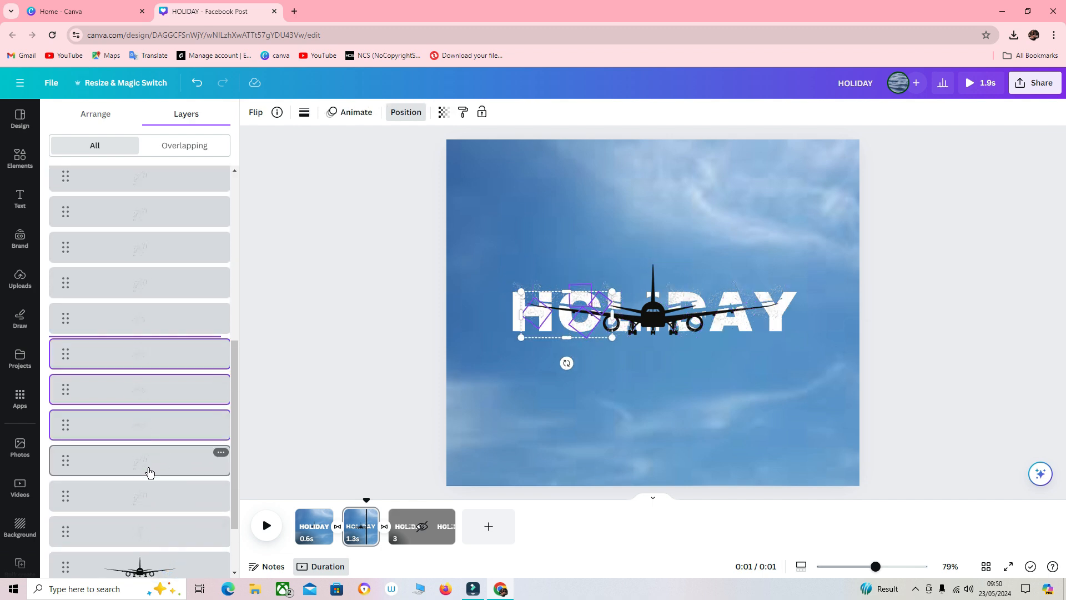
{"action": "left_click", "coordinate": [148, 466], "text": "shift"}
{"action": "left_click", "coordinate": [156, 507], "text": "shift"}
{"action": "left_click", "coordinate": [157, 534], "text": "shift"}
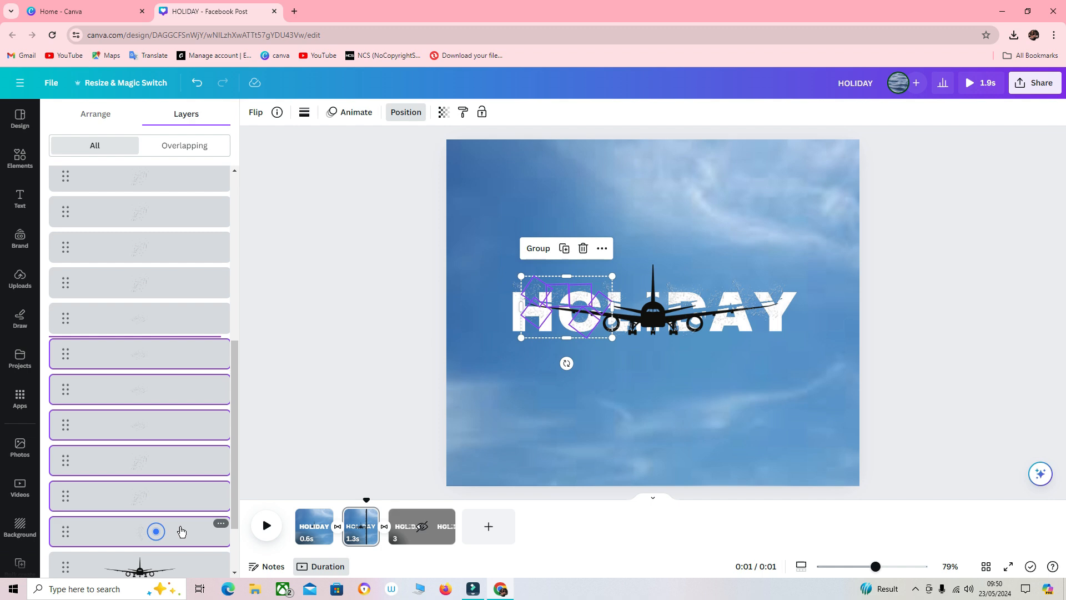
{"action": "left_click", "coordinate": [536, 248]}
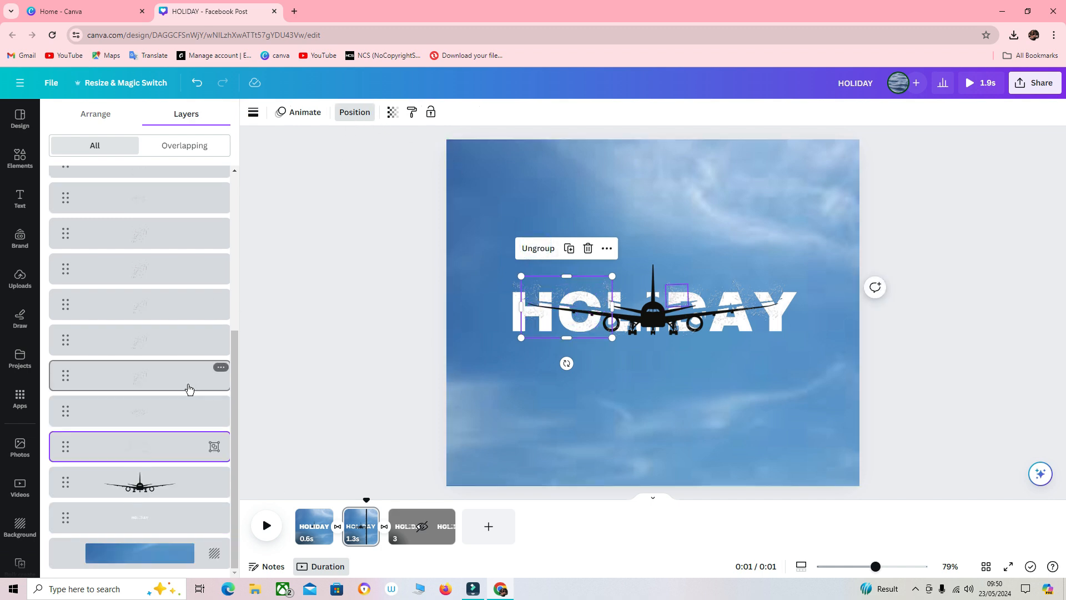
Select all remaining glass shard layers together with the existing shard group and combine them into one group.
{"action": "left_click", "coordinate": [171, 416], "text": "shift"}
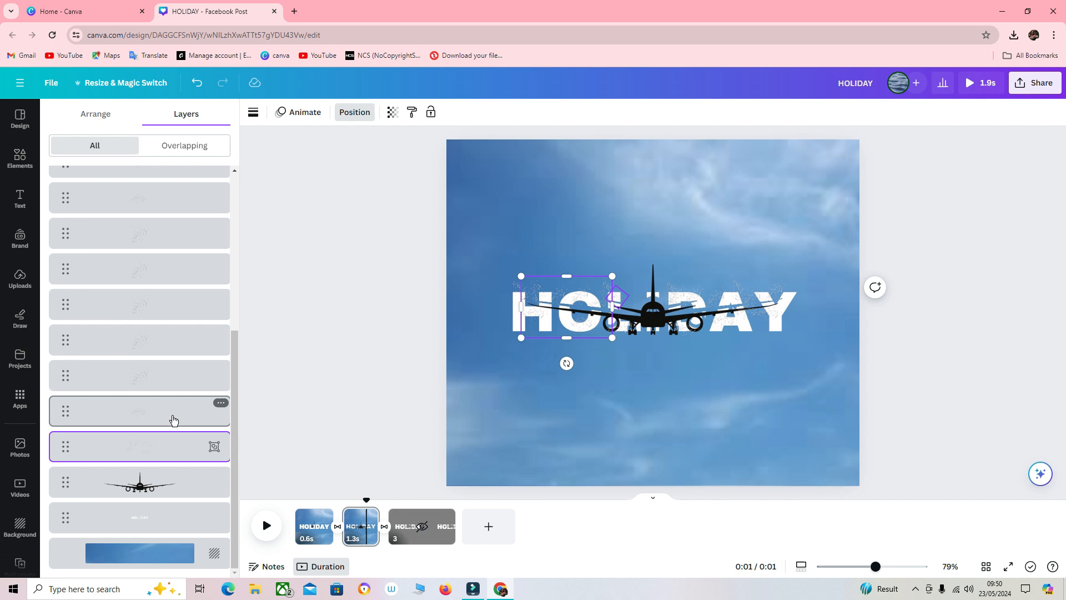
{"action": "left_click", "coordinate": [169, 371], "text": "shift"}
{"action": "left_click", "coordinate": [165, 341], "text": "shift"}
{"action": "left_click", "coordinate": [165, 308], "text": "shift"}
{"action": "left_click", "coordinate": [162, 272], "text": "shift"}
{"action": "left_click", "coordinate": [162, 231], "text": "shift"}
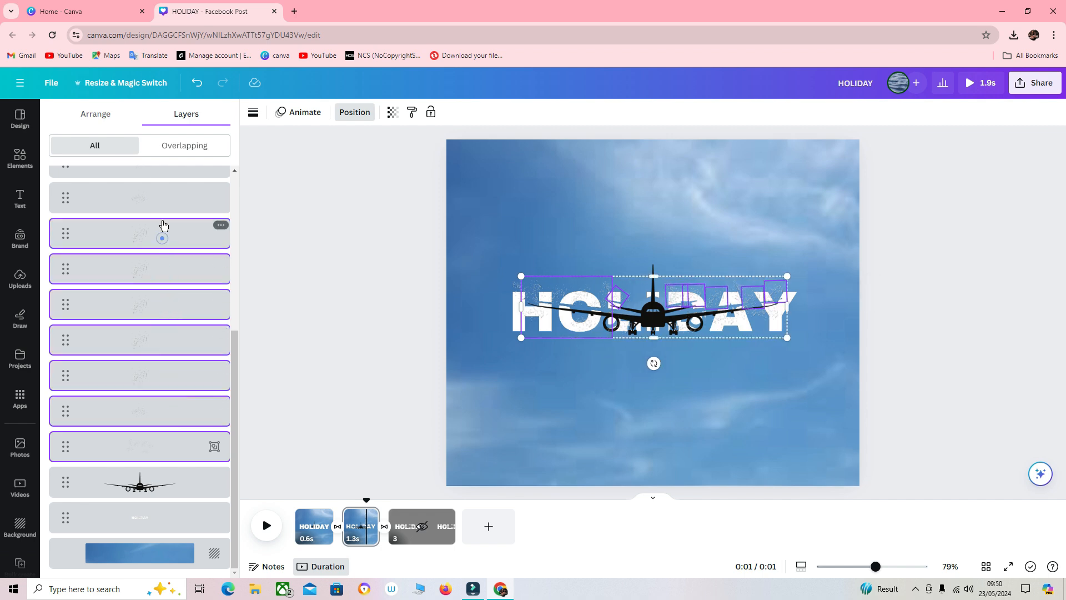
{"action": "left_click", "coordinate": [162, 205], "text": "shift"}
{"action": "scroll", "coordinate": [163, 210], "scroll_direction": "up", "scroll_amount": 1}
{"action": "left_click", "coordinate": [158, 214], "text": "shift"}
{"action": "left_click", "coordinate": [166, 189], "text": "shift"}
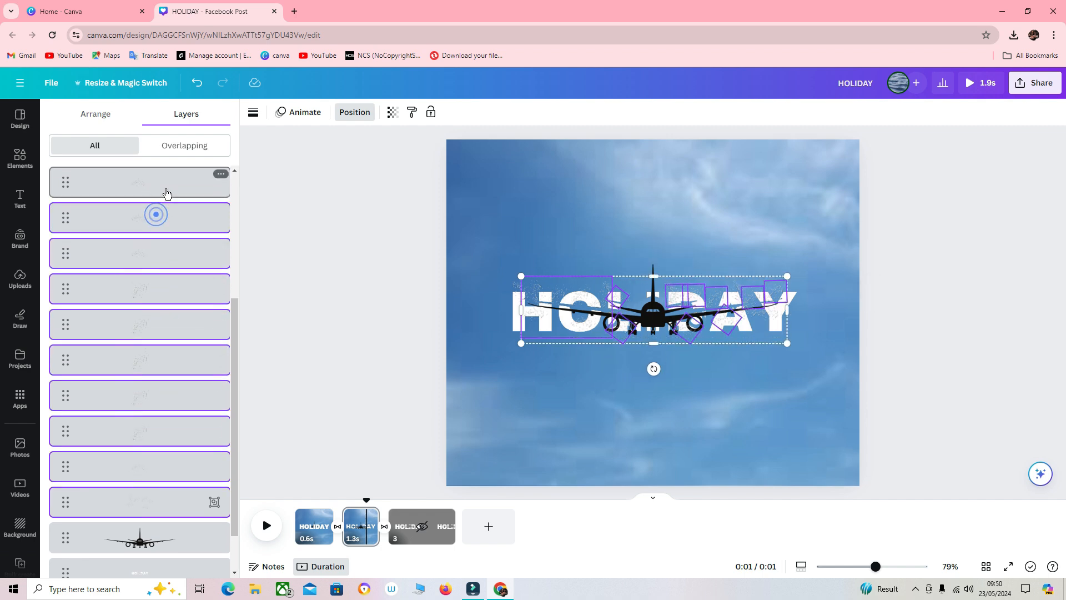
{"action": "scroll", "coordinate": [165, 191], "scroll_direction": "up", "scroll_amount": 4}
{"action": "left_click", "coordinate": [153, 361], "text": "shift"}
{"action": "left_click", "coordinate": [158, 322], "text": "shift"}
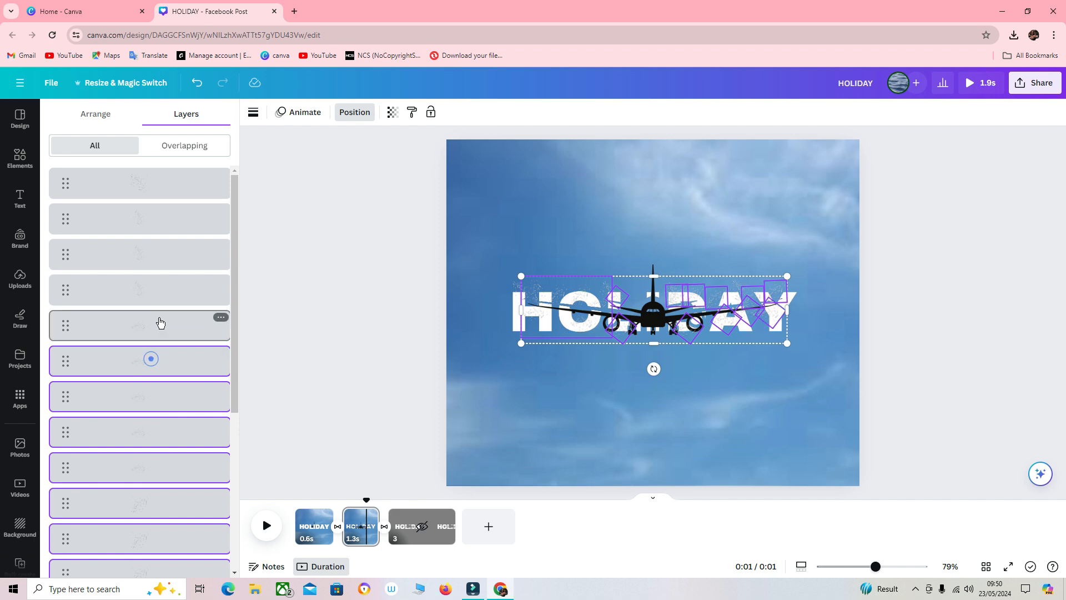
{"action": "left_click", "coordinate": [157, 289], "text": "shift"}
{"action": "left_click", "coordinate": [159, 260], "text": "shift"}
{"action": "left_click", "coordinate": [157, 225], "text": "shift"}
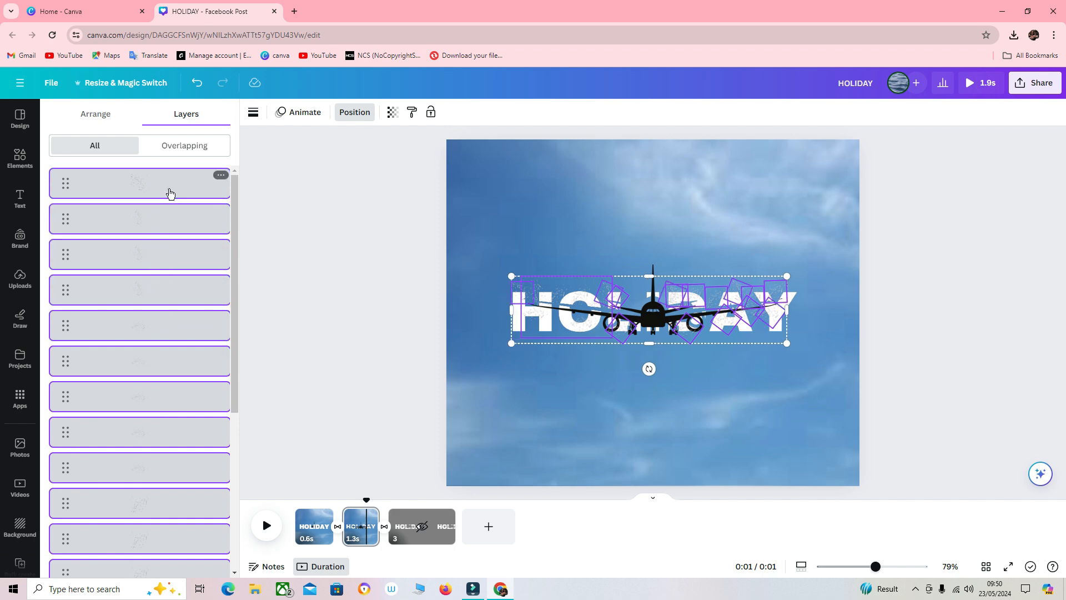
{"action": "left_click", "coordinate": [166, 188], "text": "shift"}
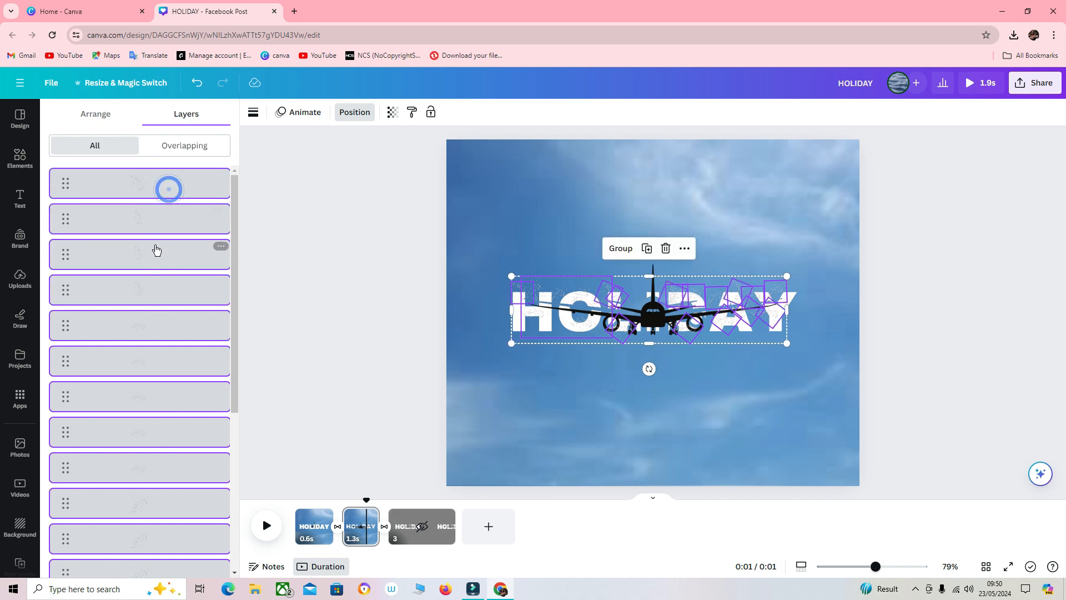
{"action": "left_click", "coordinate": [616, 248]}
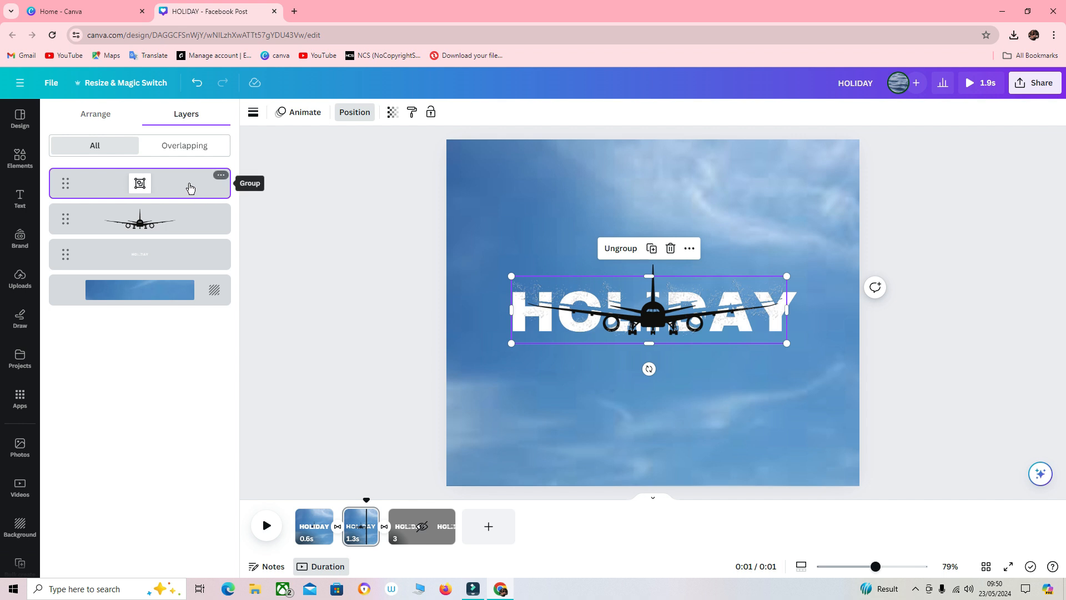
Move the shards group beneath the airplane layer and apply a Breathe animation to it with the scale set to Out.
{"action": "left_click_drag", "start_coordinate": [191, 188], "coordinate": [191, 253]}
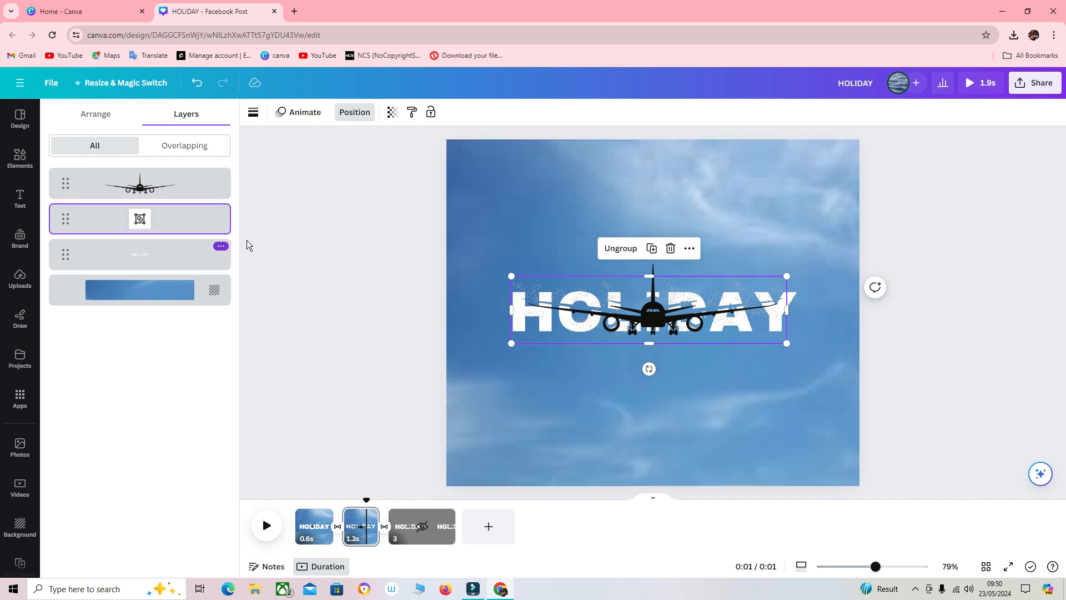
{"action": "left_click", "coordinate": [299, 112]}
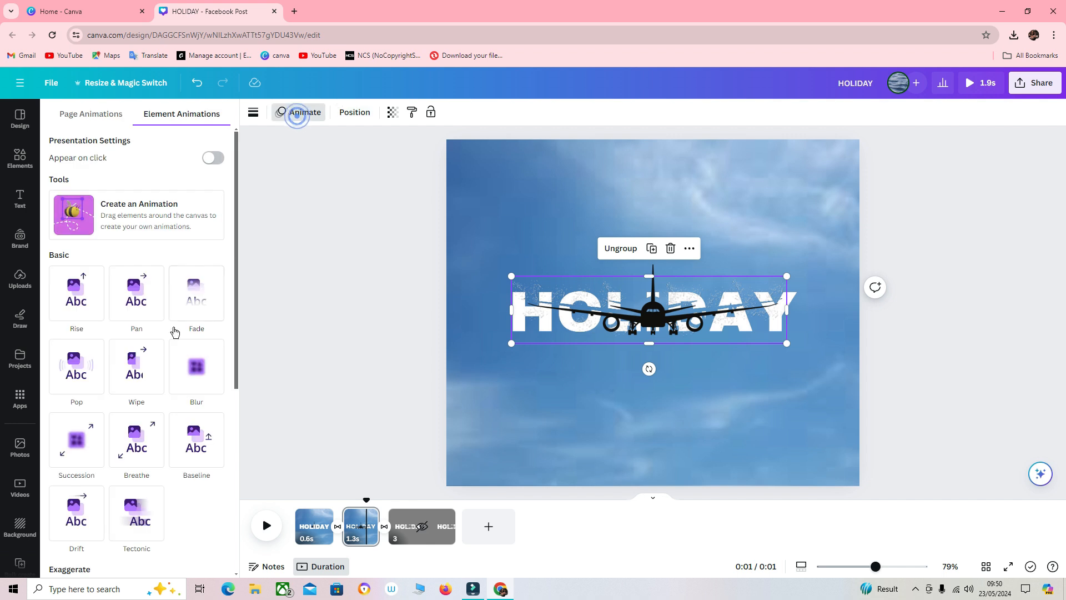
{"action": "left_click", "coordinate": [134, 452]}
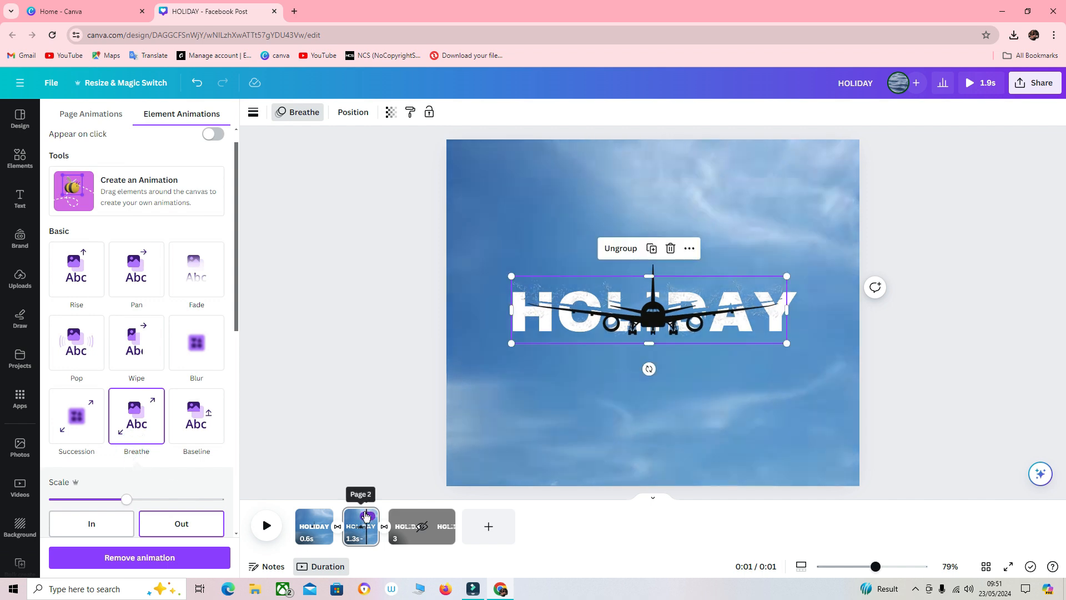
Play the animation from the start to check the shards with the airplane.
{"action": "left_click_drag", "start_coordinate": [366, 502], "coordinate": [241, 523]}
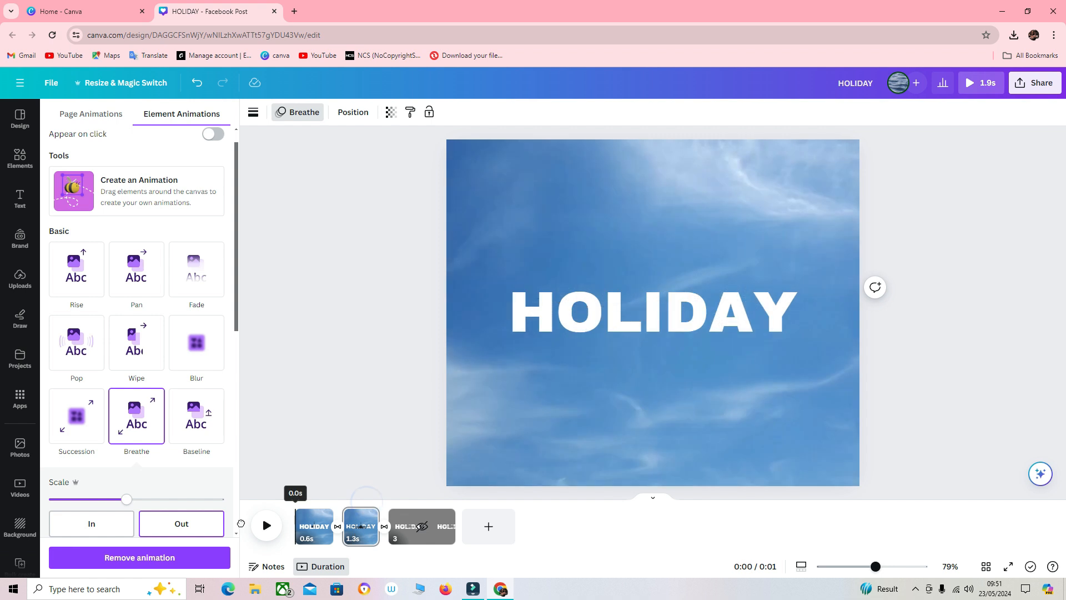
{"action": "left_click", "coordinate": [267, 526]}
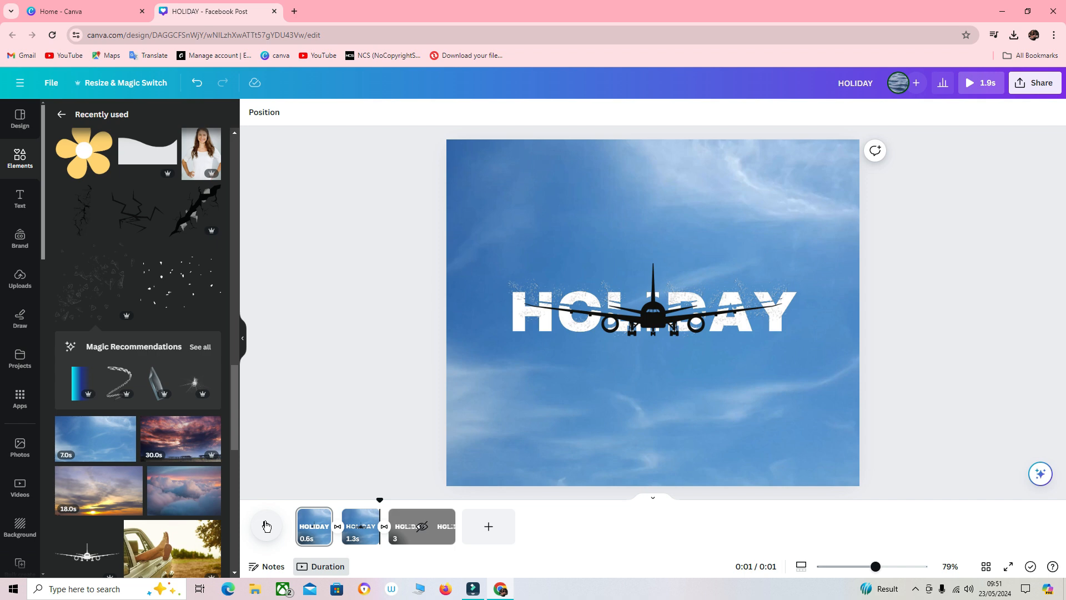
Scale down the glass shards group on the second page and play the animation from the first page.
{"action": "left_click", "coordinate": [361, 525]}
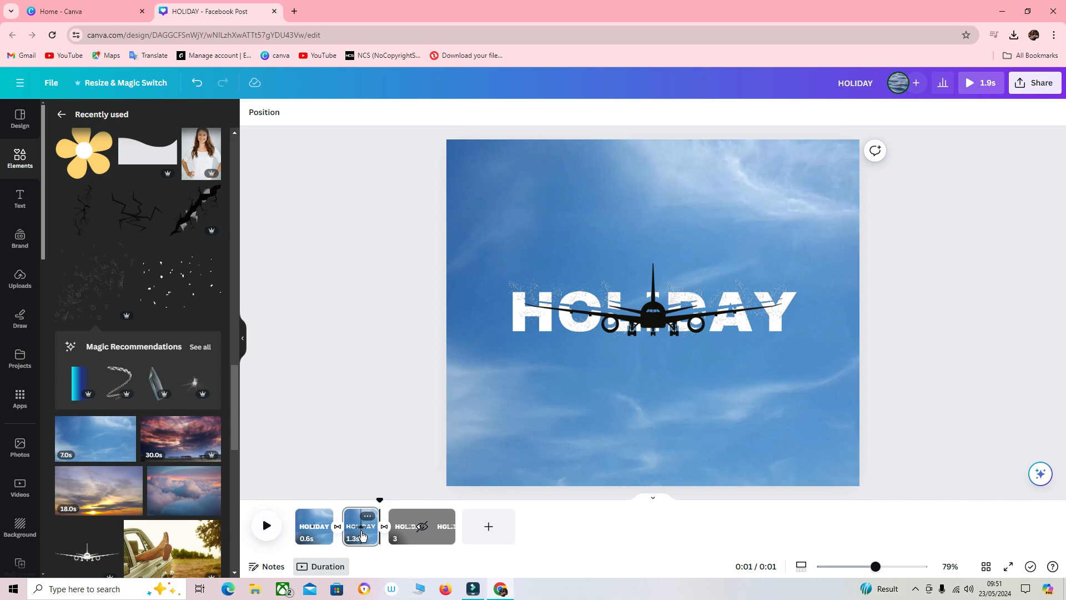
{"action": "left_click", "coordinate": [406, 113]}
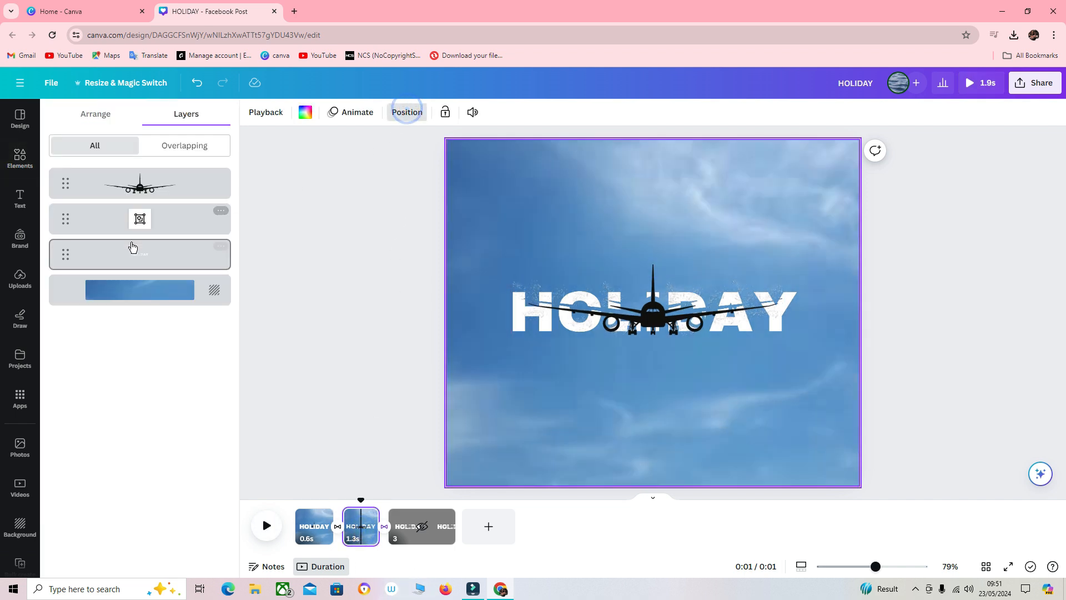
{"action": "left_click", "coordinate": [187, 222]}
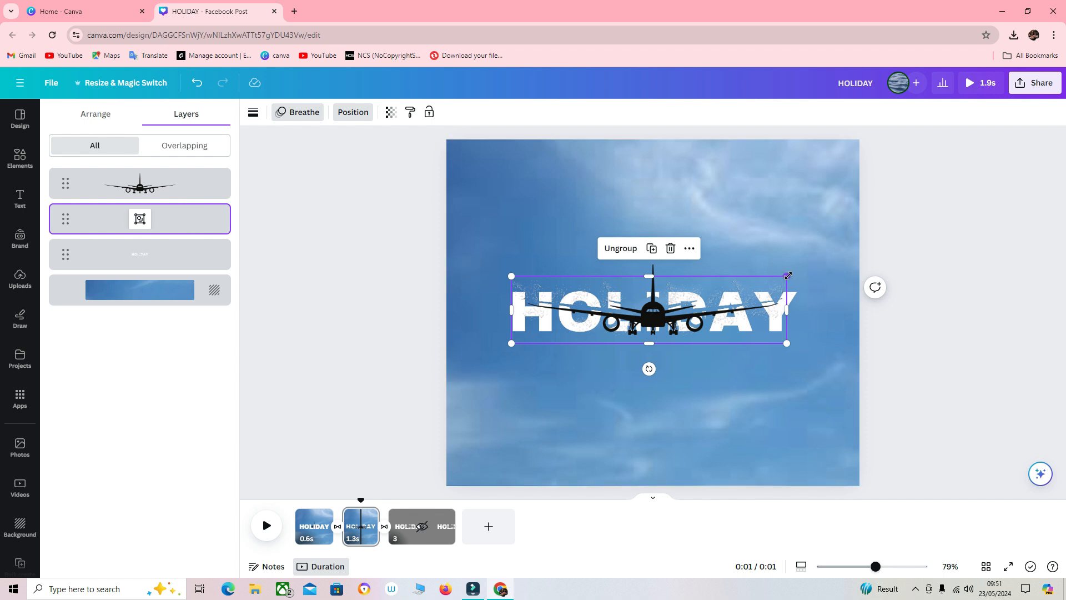
{"action": "left_click_drag", "start_coordinate": [786, 276], "coordinate": [728, 290]}
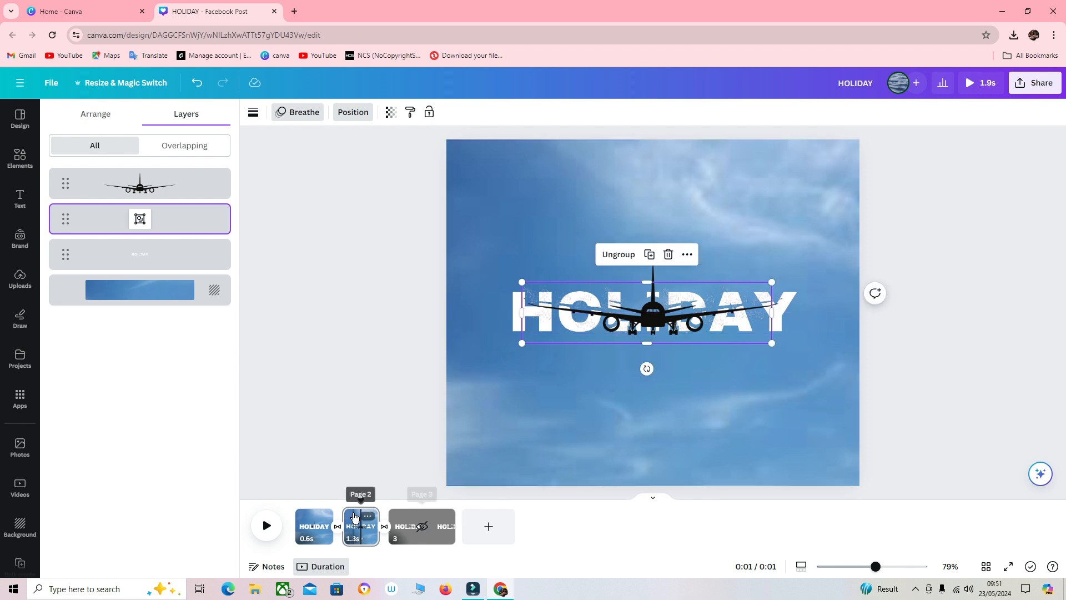
{"action": "left_click", "coordinate": [314, 525]}
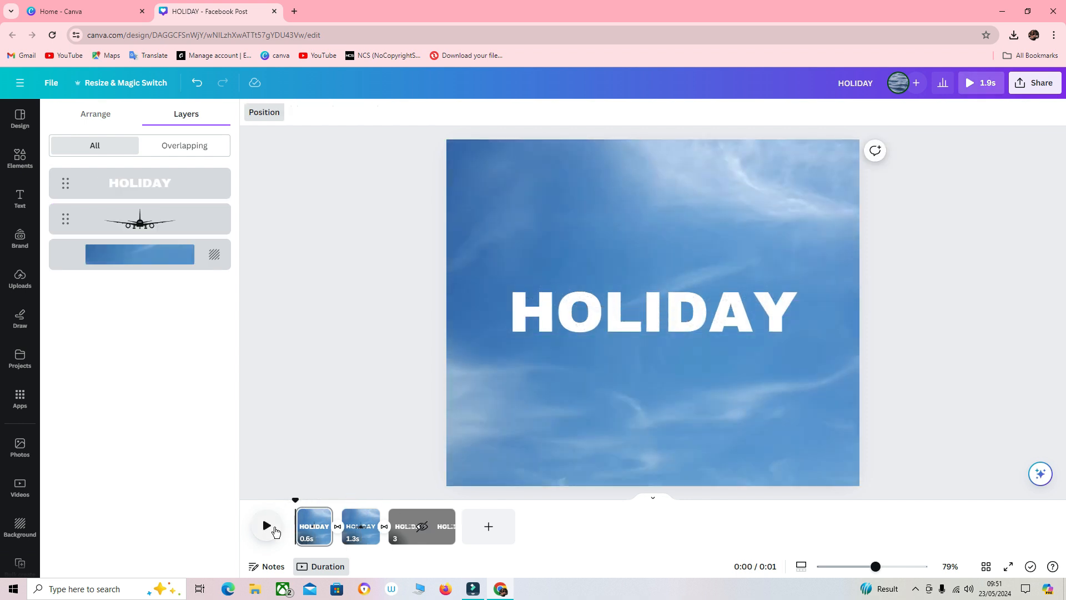
{"action": "left_click", "coordinate": [267, 527]}
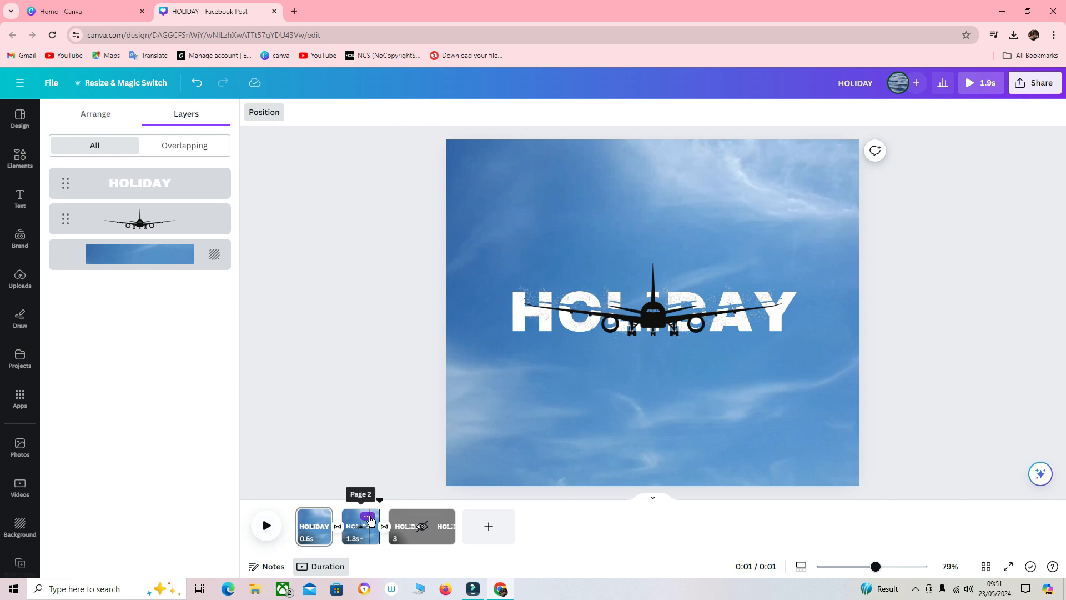
Duplicate the second page with a larger, horizontally centred airplane on the copy, and play the animation from the start.
{"action": "left_click", "coordinate": [370, 518]}
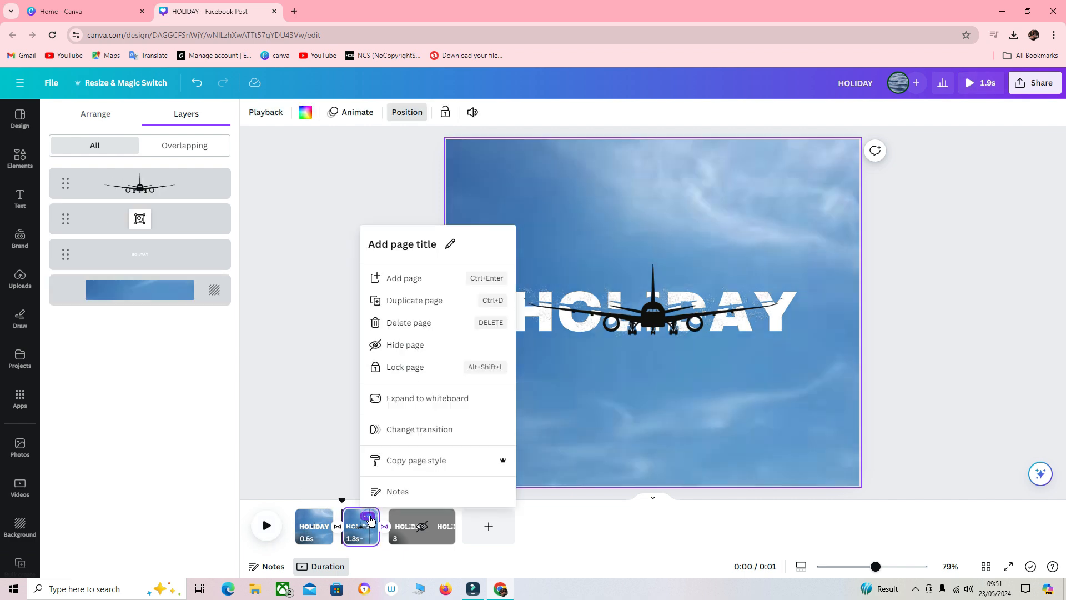
{"action": "left_click", "coordinate": [433, 303]}
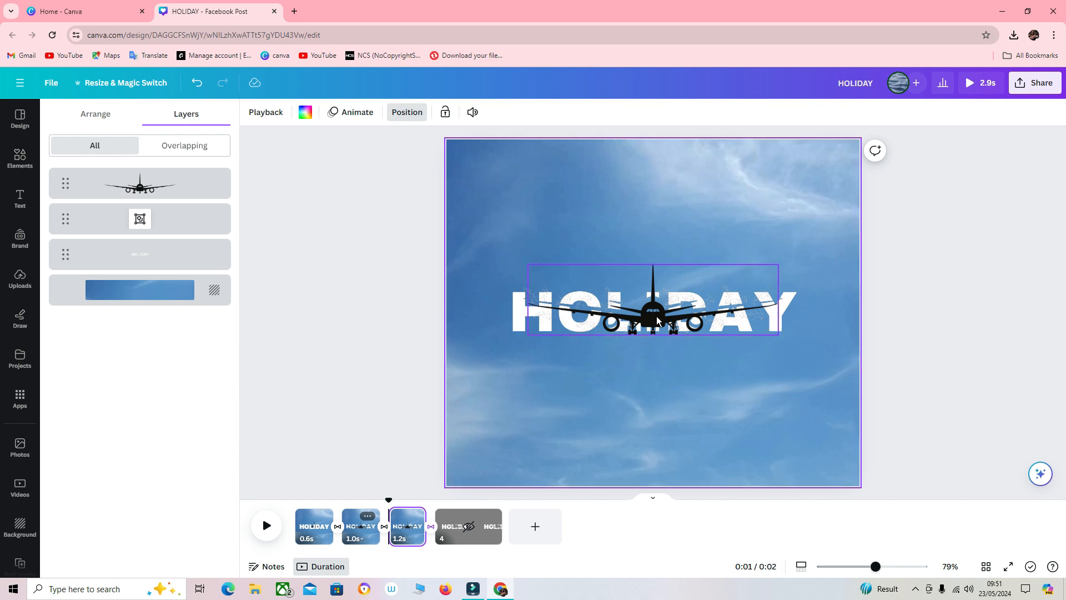
{"action": "left_click", "coordinate": [658, 320]}
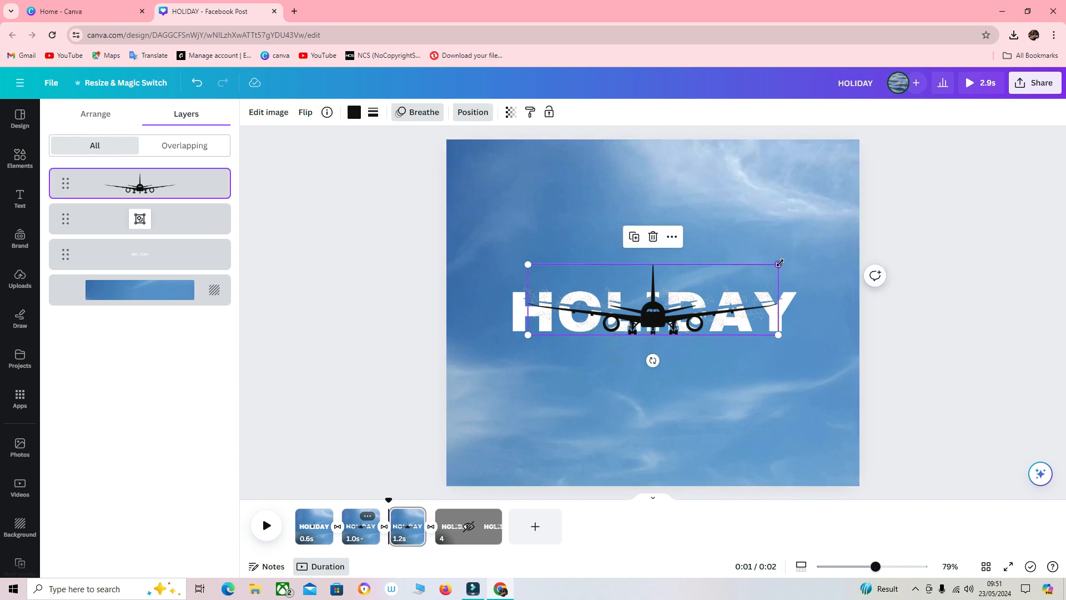
{"action": "left_click_drag", "start_coordinate": [780, 262], "coordinate": [854, 264]}
{"action": "left_click_drag", "start_coordinate": [696, 313], "coordinate": [656, 331]}
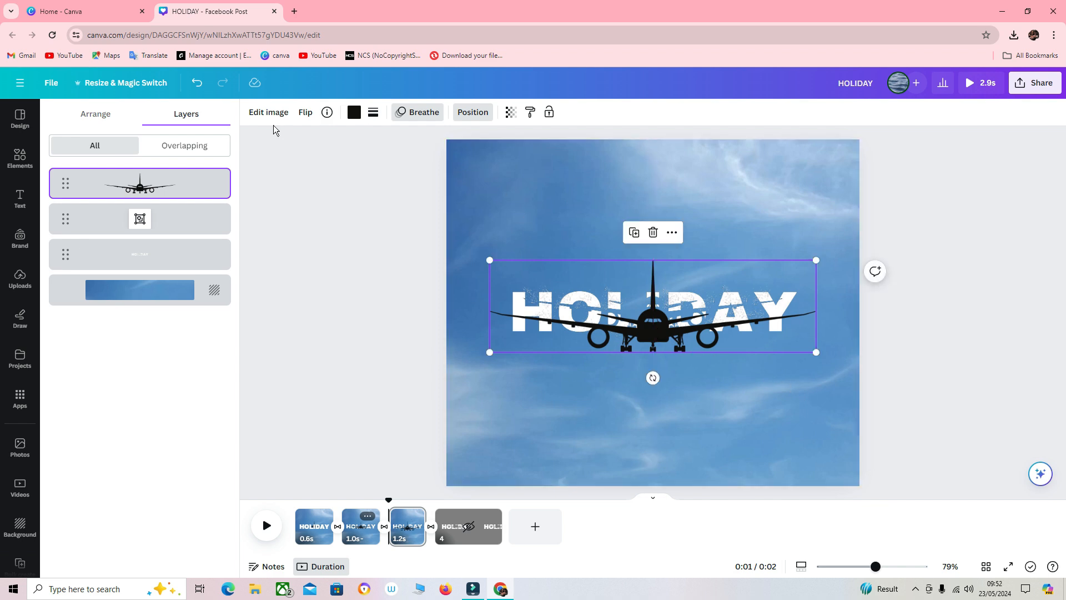
{"action": "left_click", "coordinate": [123, 255]}
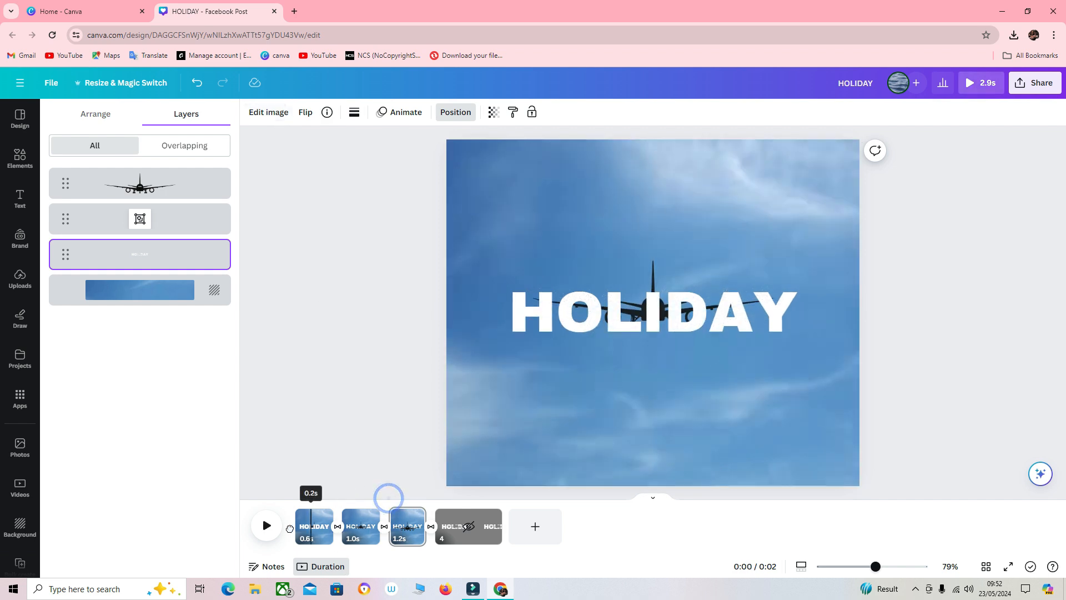
{"action": "left_click", "coordinate": [268, 528]}
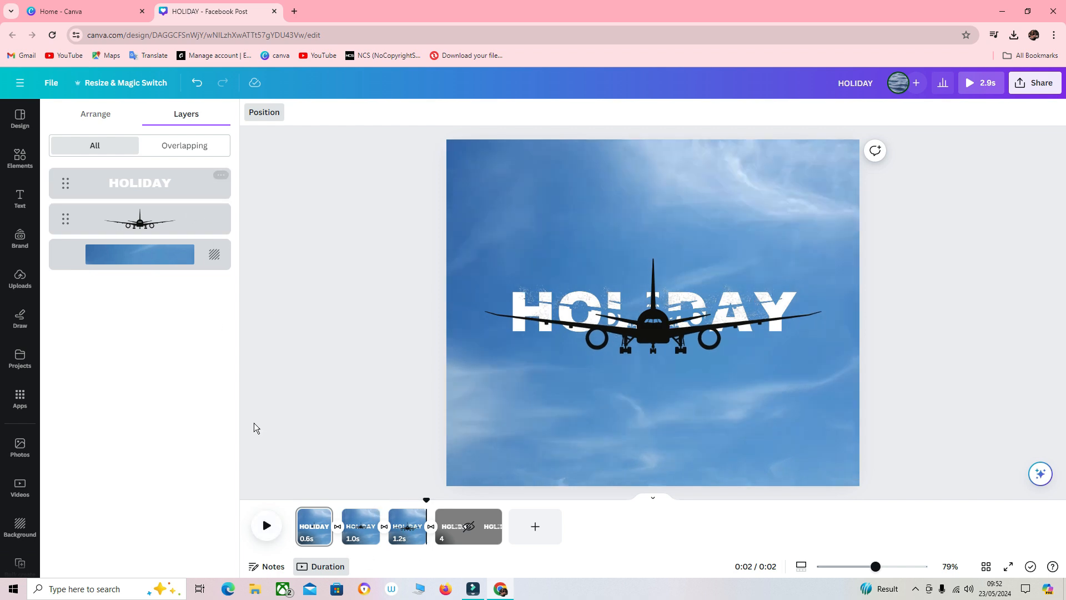
Blur the whole cracked HOLIDAY image on the third page with an intensity of 37.
{"action": "left_click", "coordinate": [417, 542]}
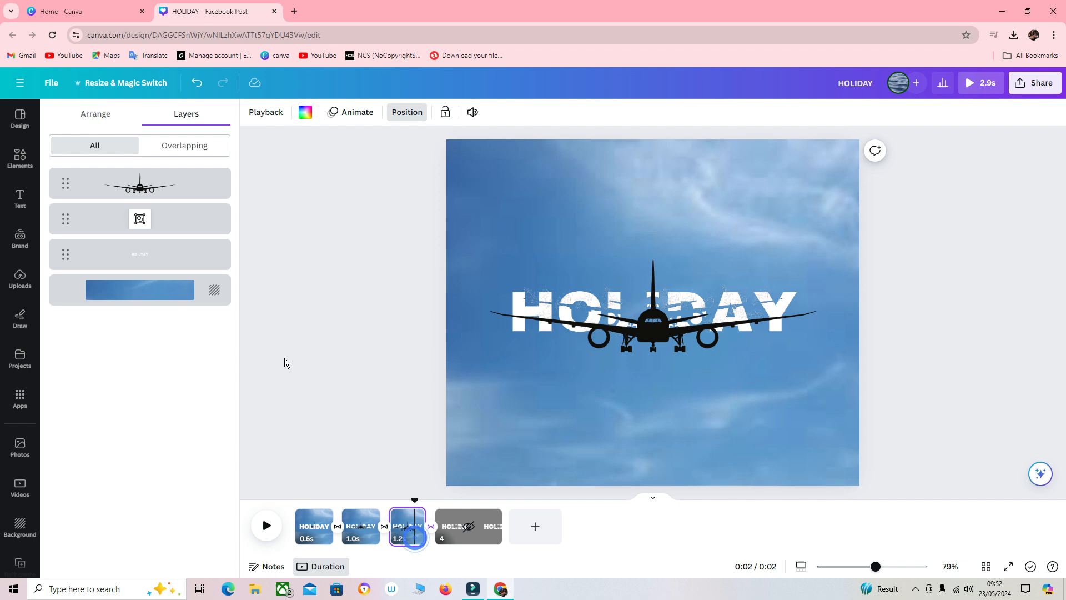
{"action": "left_click", "coordinate": [174, 255]}
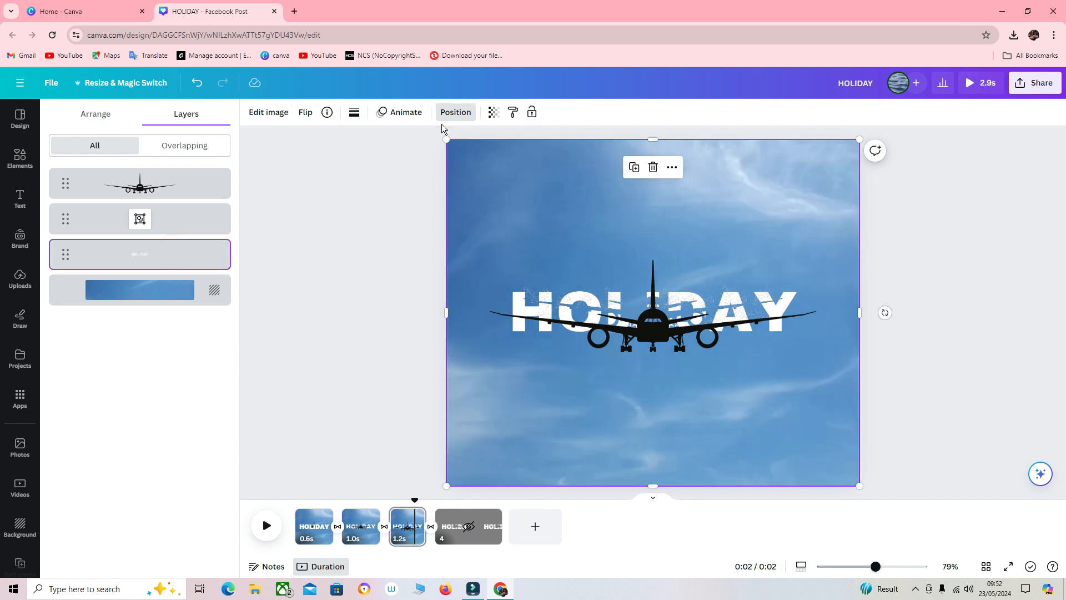
{"action": "left_click", "coordinate": [271, 114]}
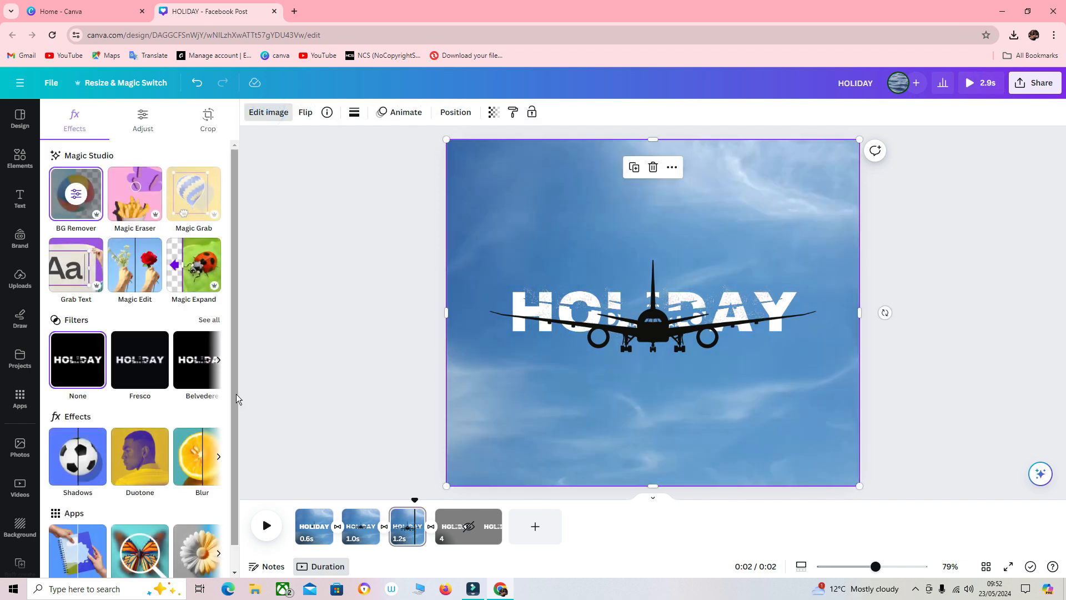
{"action": "left_click", "coordinate": [209, 460]}
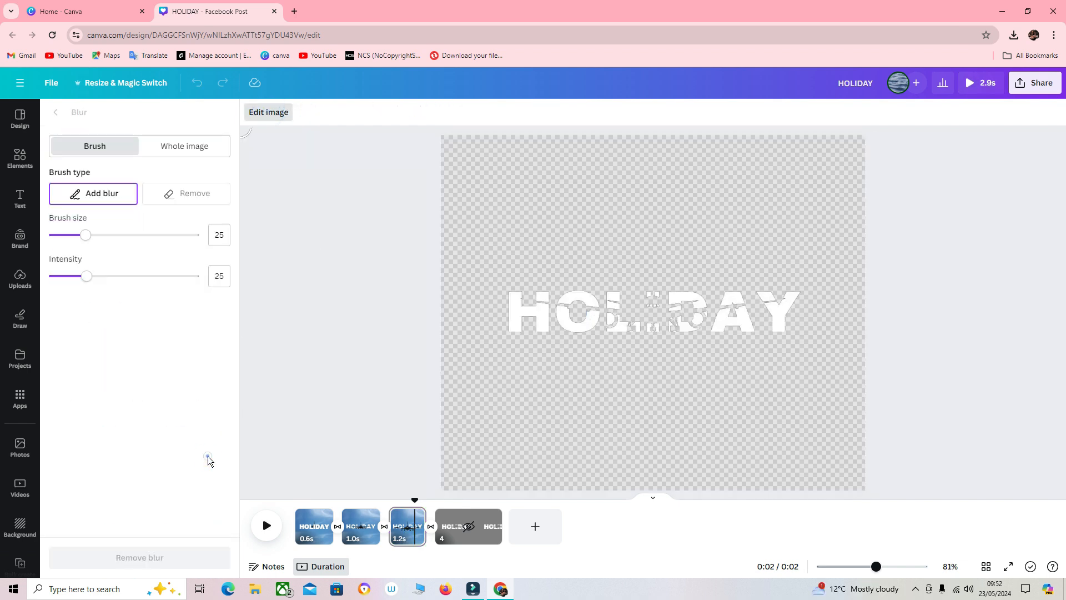
{"action": "left_click", "coordinate": [189, 152]}
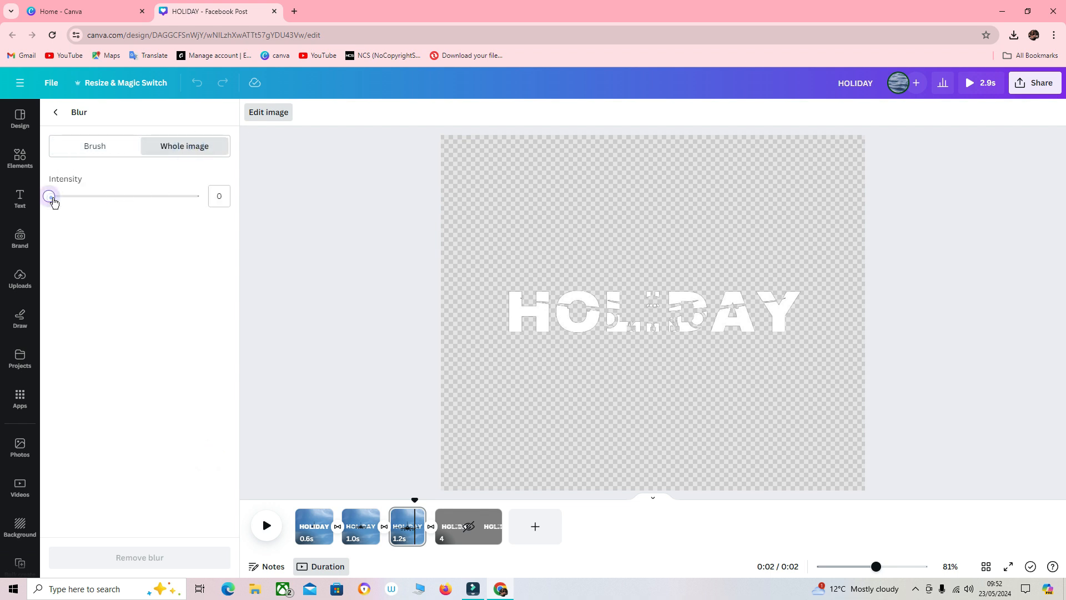
{"action": "left_click_drag", "start_coordinate": [52, 199], "coordinate": [105, 209]}
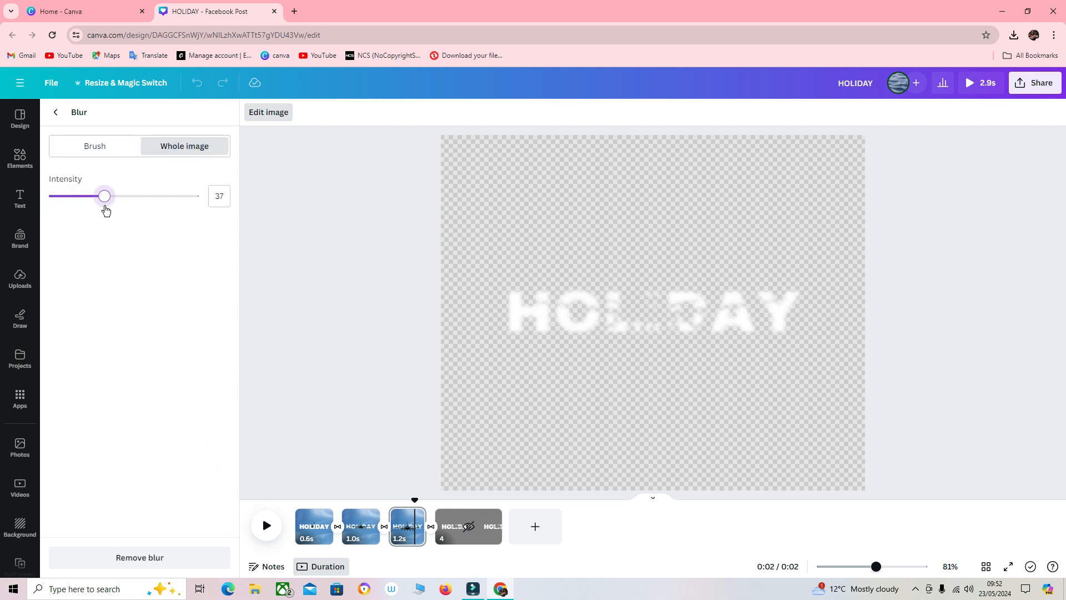
{"action": "left_click", "coordinate": [270, 118]}
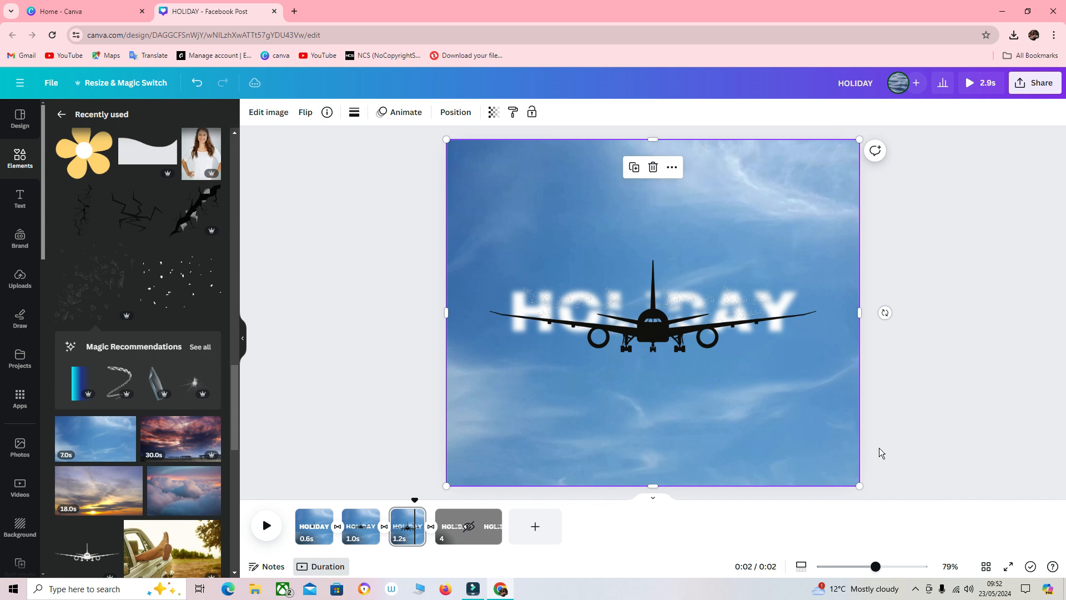
Ungroup the glass shards on the third page, set their transparency to 46, and group them again.
{"action": "left_click", "coordinate": [464, 115]}
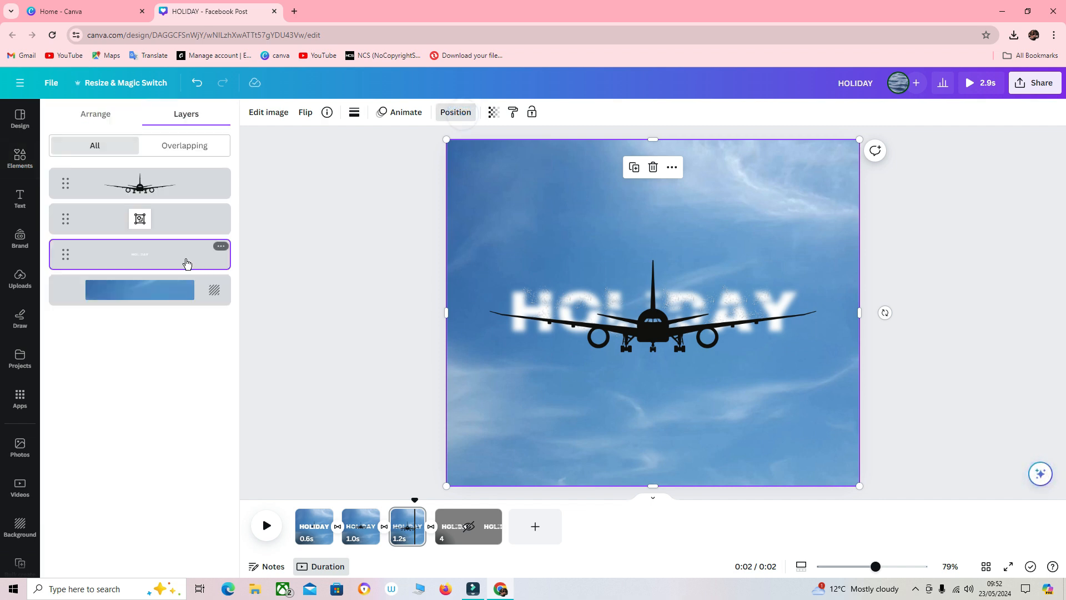
{"action": "left_click", "coordinate": [176, 218]}
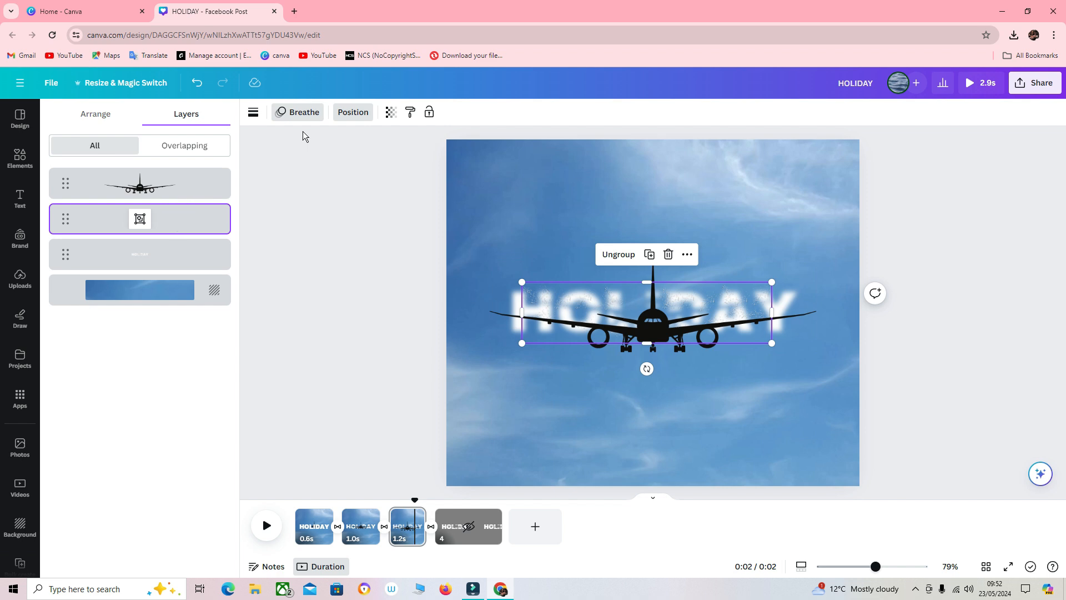
{"action": "key", "text": "ctrl+z"}
{"action": "left_click", "coordinate": [176, 219]}
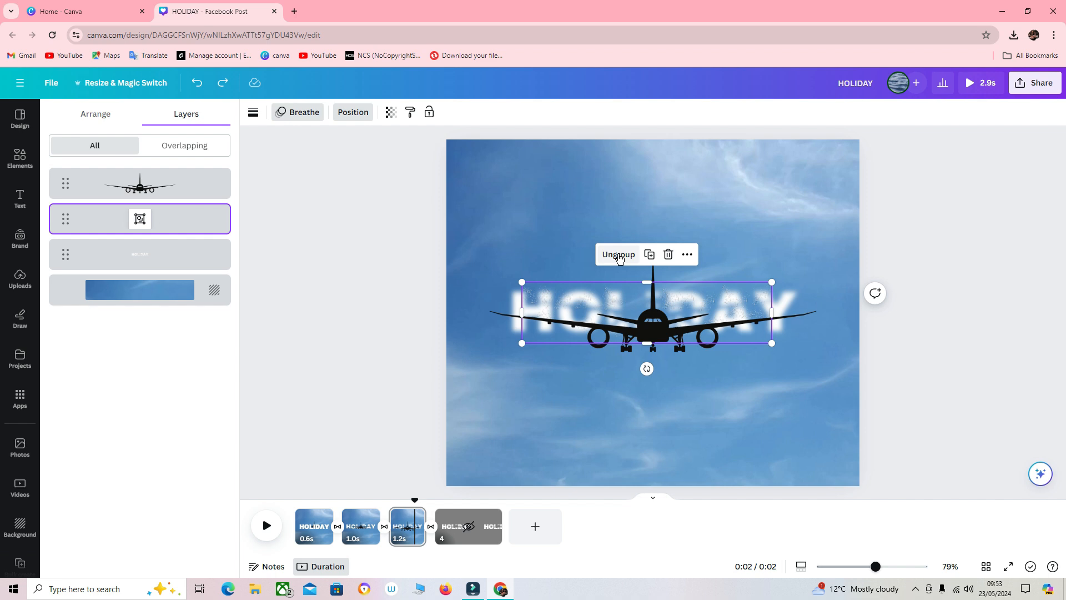
{"action": "left_click", "coordinate": [619, 255]}
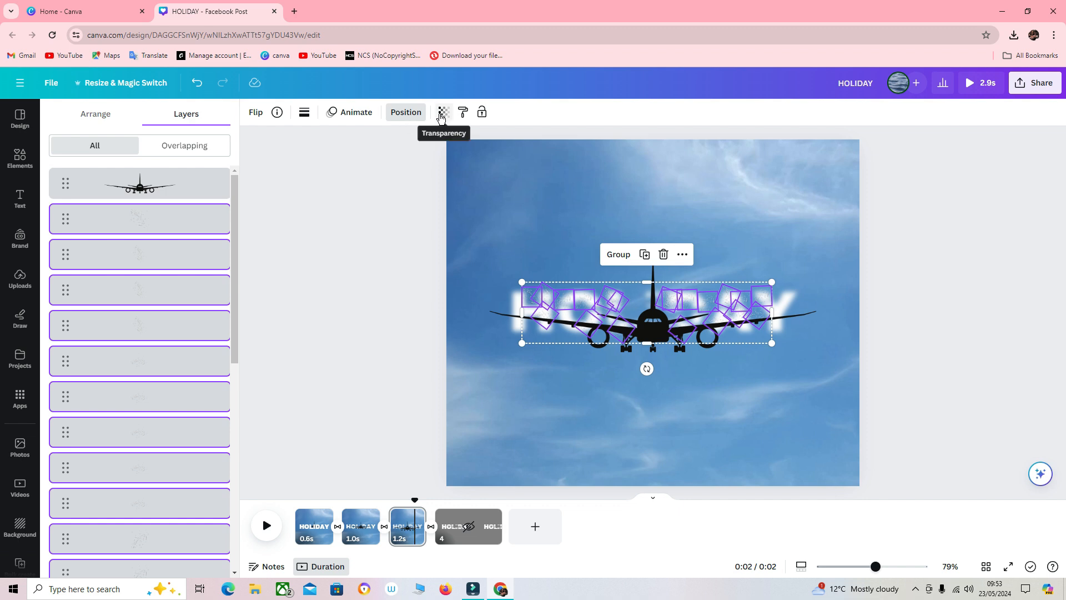
{"action": "left_click", "coordinate": [441, 115]}
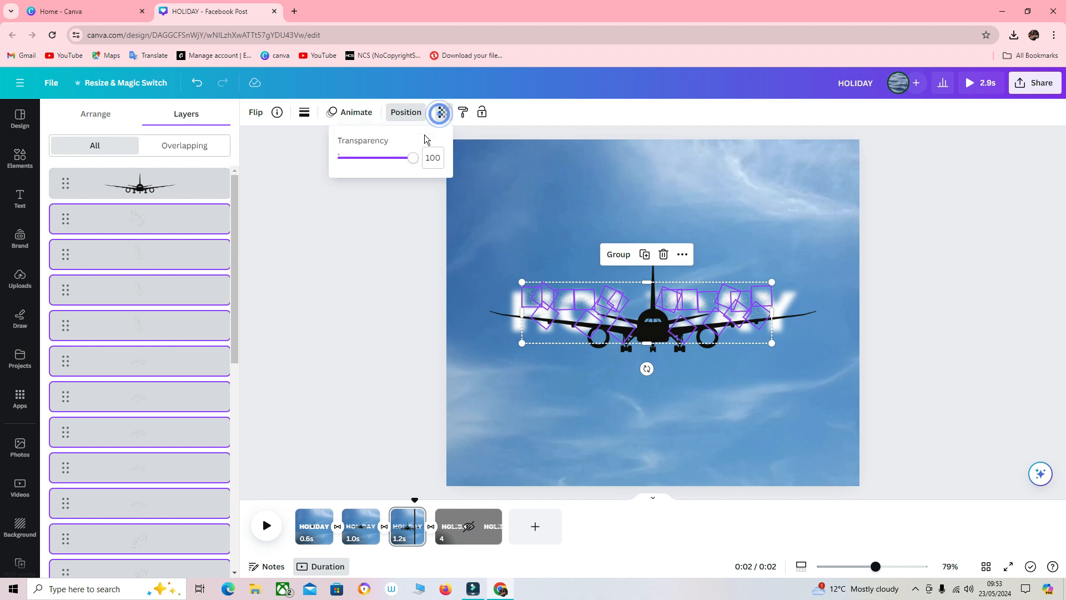
{"action": "left_click_drag", "start_coordinate": [414, 158], "coordinate": [375, 164]}
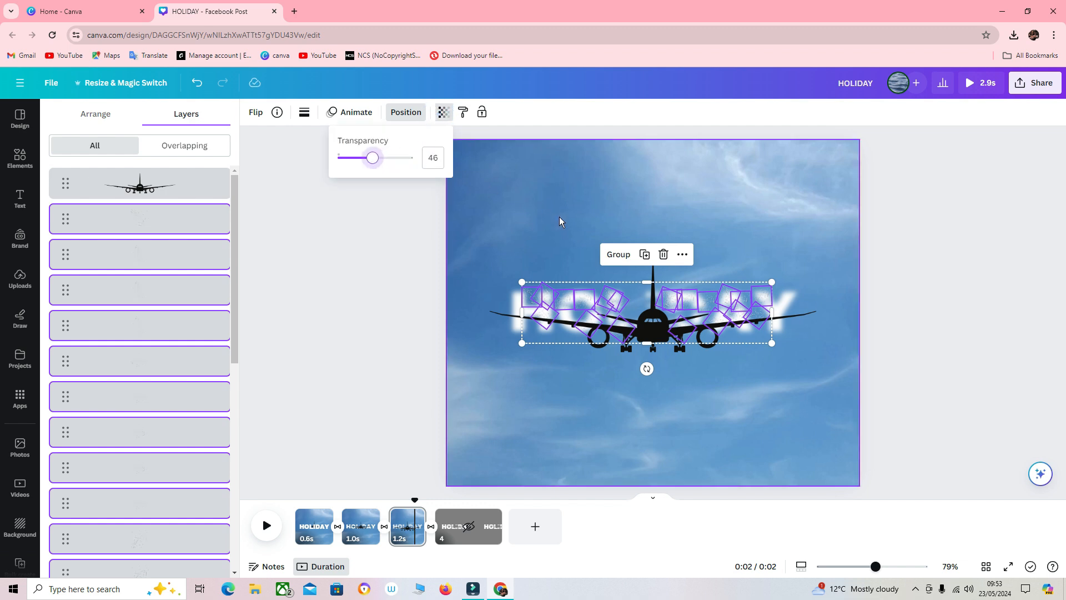
{"action": "left_click", "coordinate": [618, 254]}
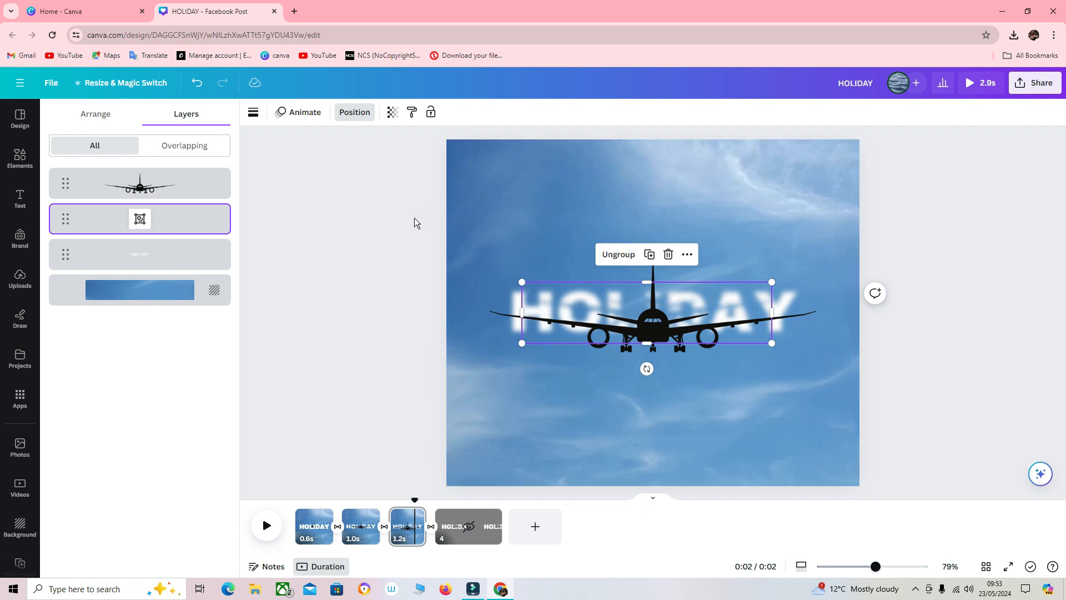
Group the shards with the blurred HOLIDAY image on the third page and play the animation from the start.
{"action": "left_click", "coordinate": [198, 219]}
{"action": "left_click", "coordinate": [181, 251], "text": "shift"}
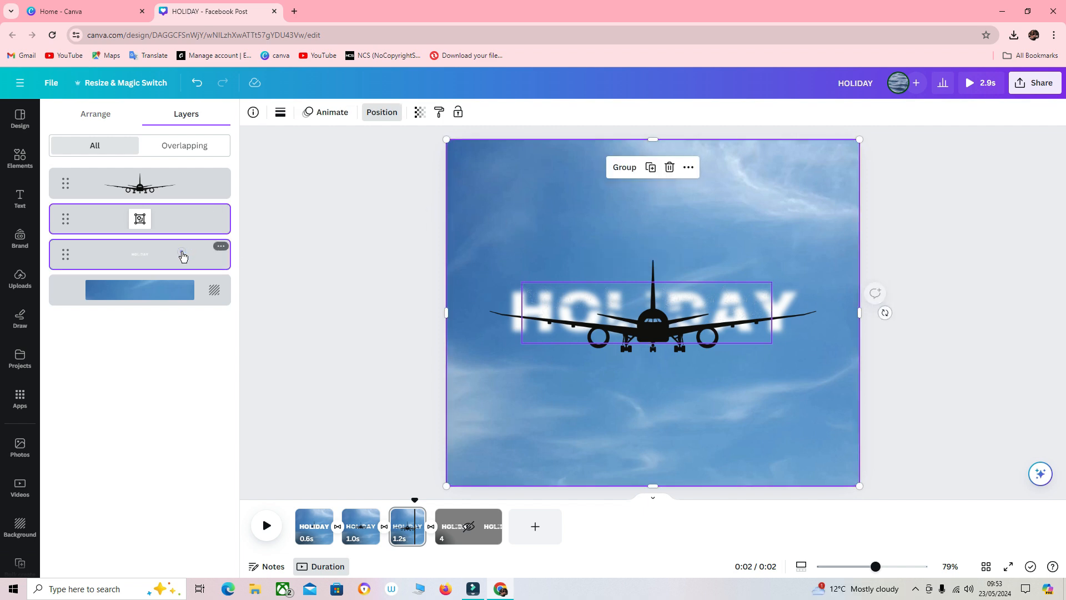
{"action": "left_click", "coordinate": [625, 168]}
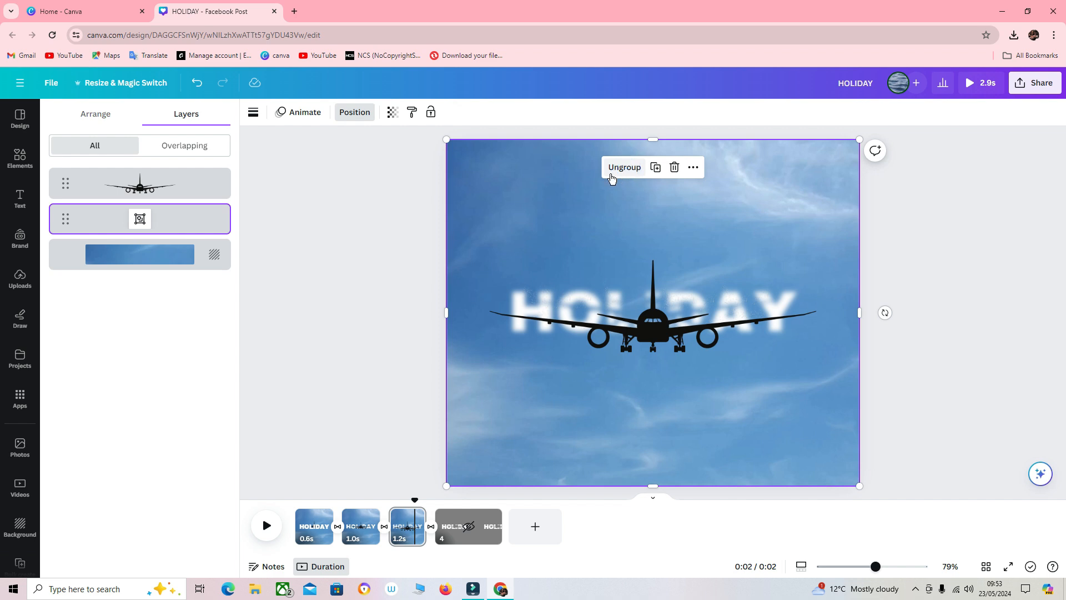
{"action": "left_click_drag", "start_coordinate": [413, 501], "coordinate": [299, 502]}
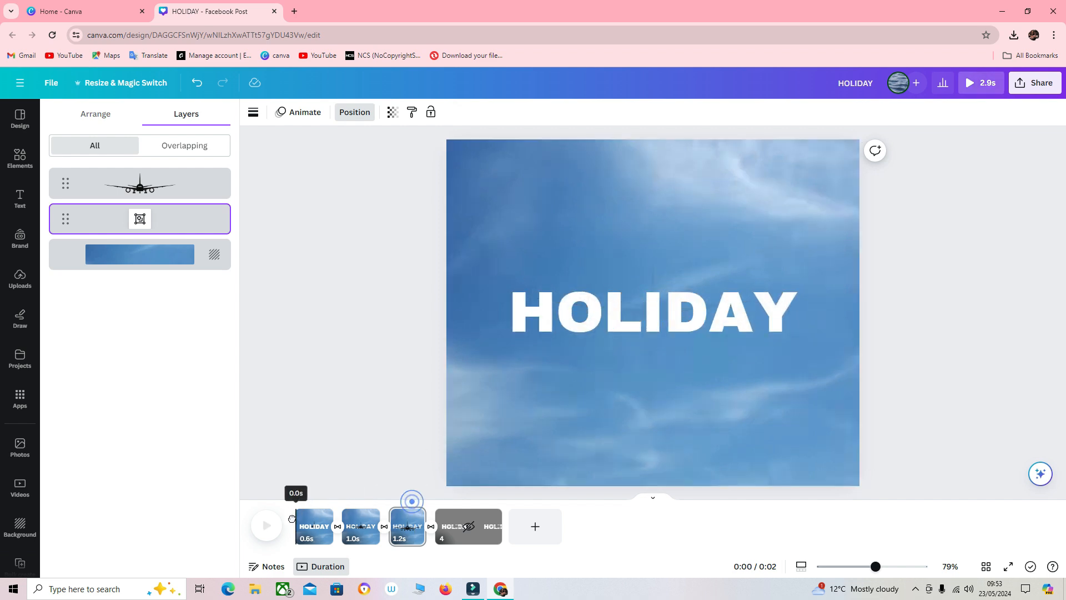
{"action": "left_click", "coordinate": [266, 525]}
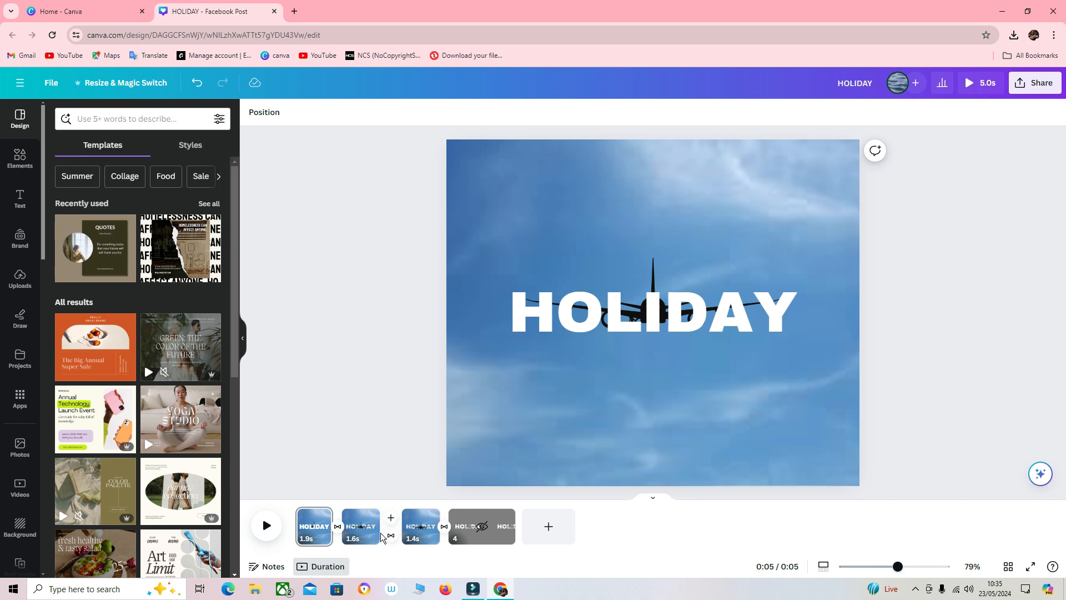
Set the second page's duration to 1.8 s and the third page's to 1.5 s, and review the Dissolve transitions between the first three pages.
{"action": "left_click_drag", "start_coordinate": [378, 534], "coordinate": [371, 534]}
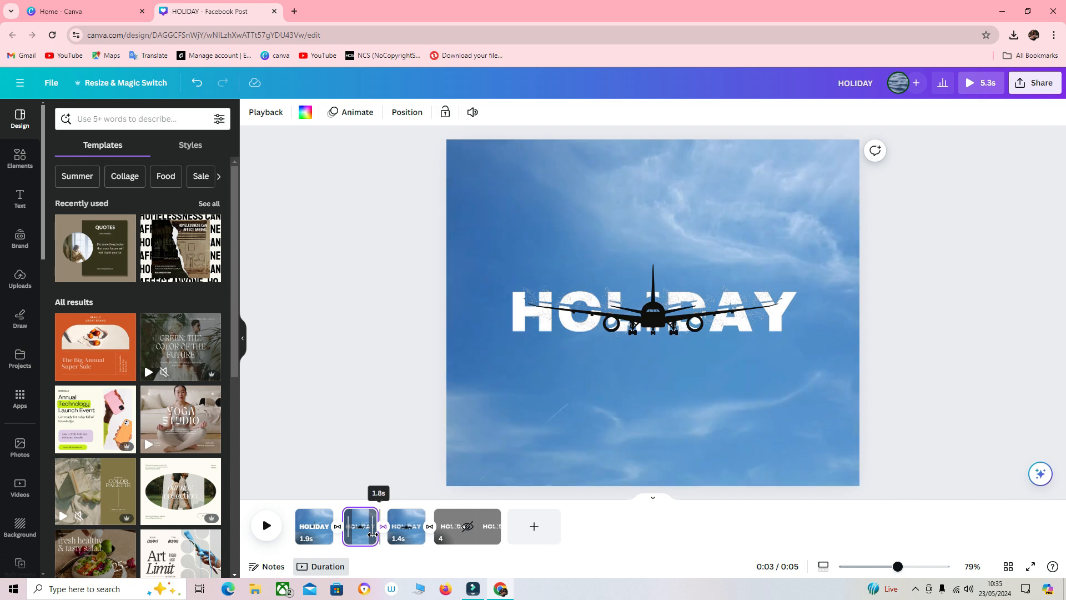
{"action": "left_click_drag", "start_coordinate": [424, 535], "coordinate": [421, 535]}
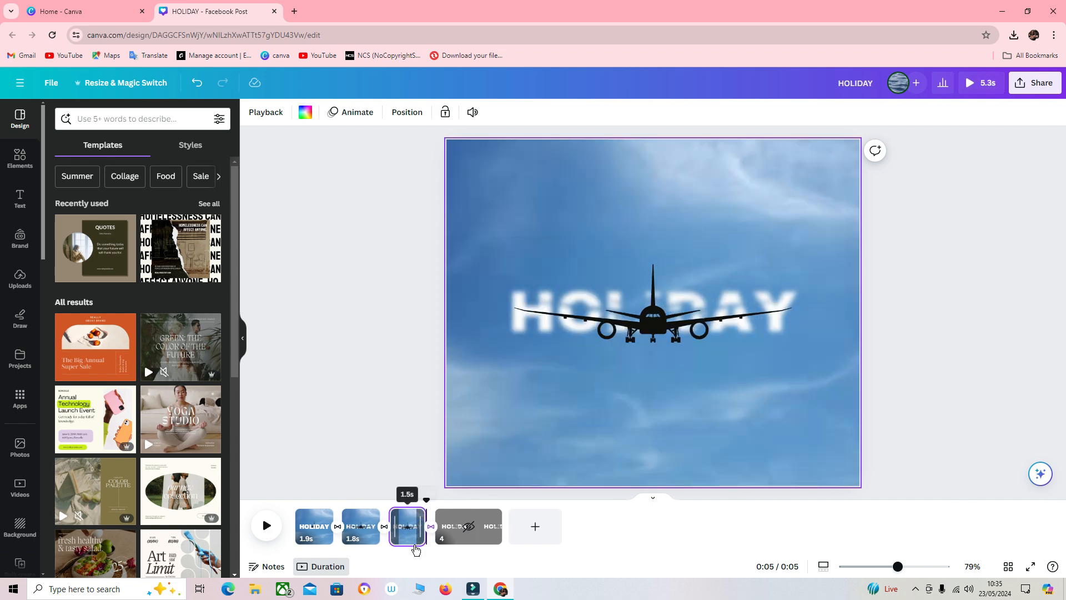
{"action": "left_click", "coordinate": [337, 528]}
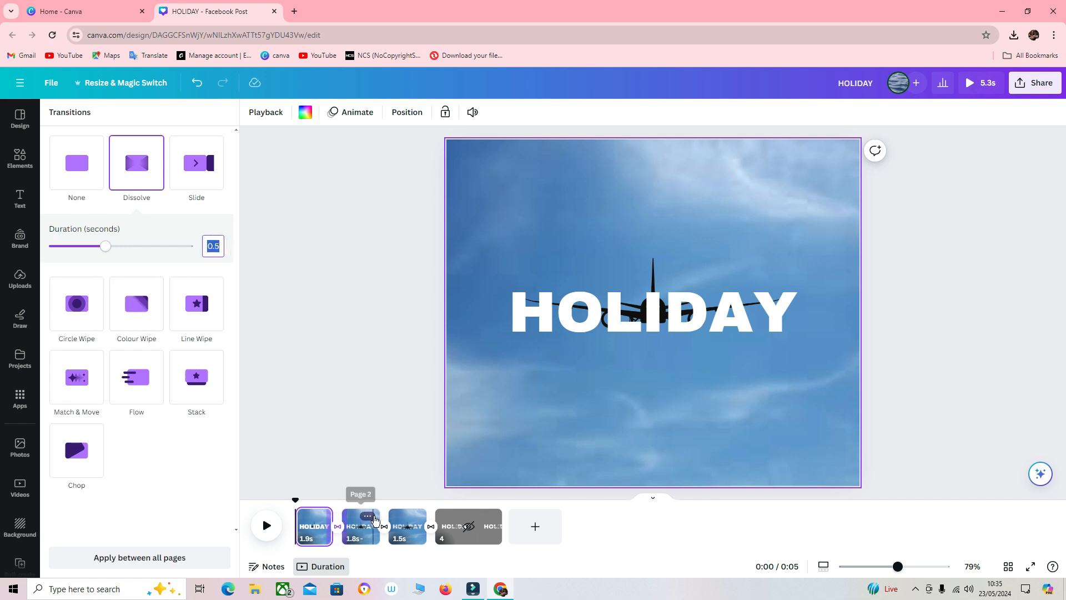
{"action": "left_click", "coordinate": [383, 531]}
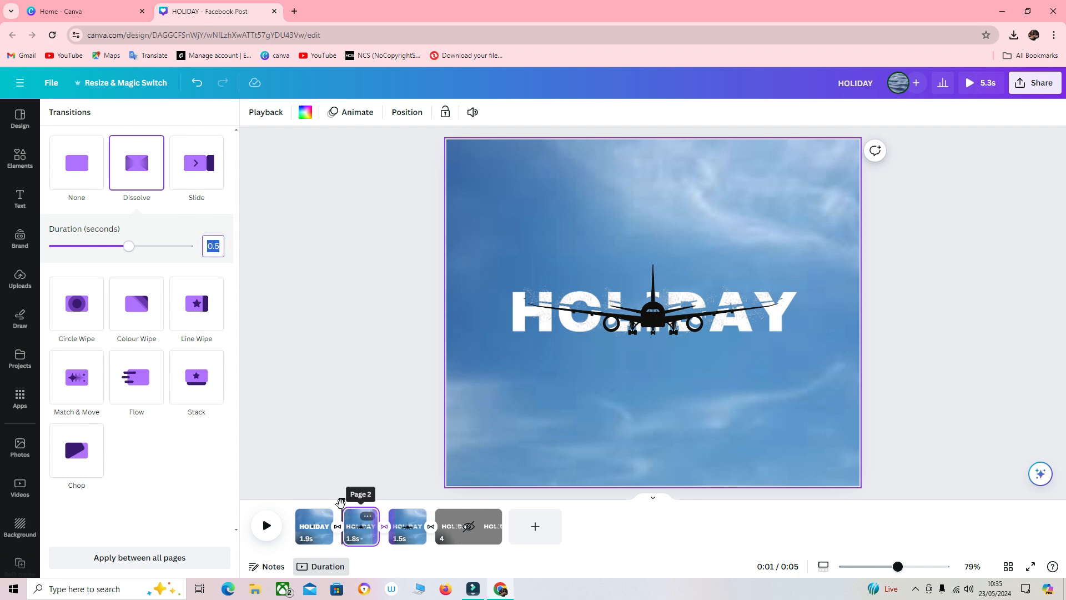
{"action": "left_click", "coordinate": [332, 506]}
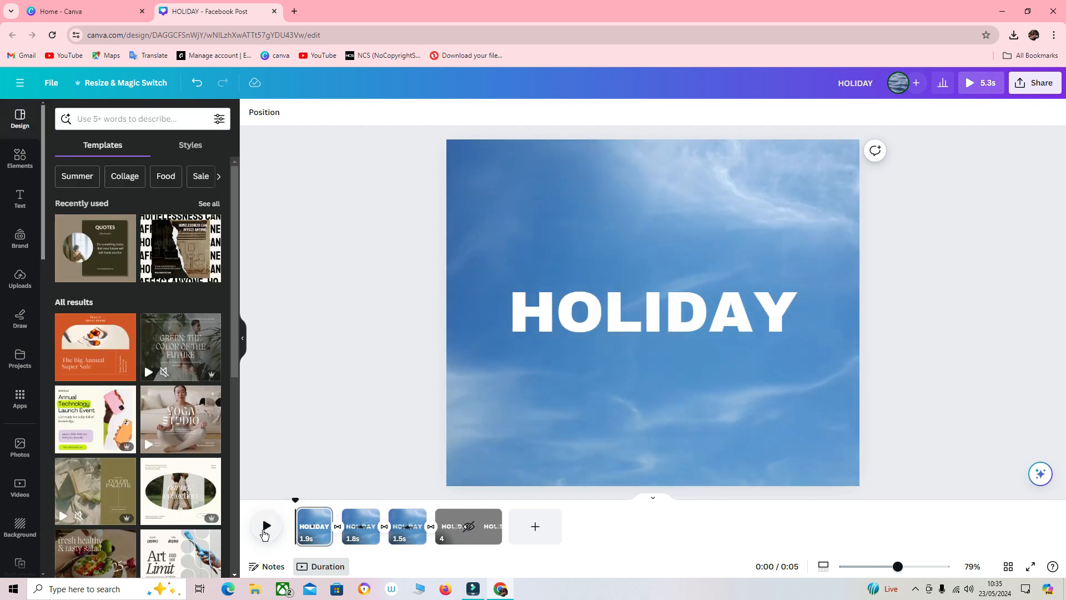
Search the elements for "wall crack" with the second page selected, and show all matching graphics.
{"action": "left_click", "coordinate": [403, 529]}
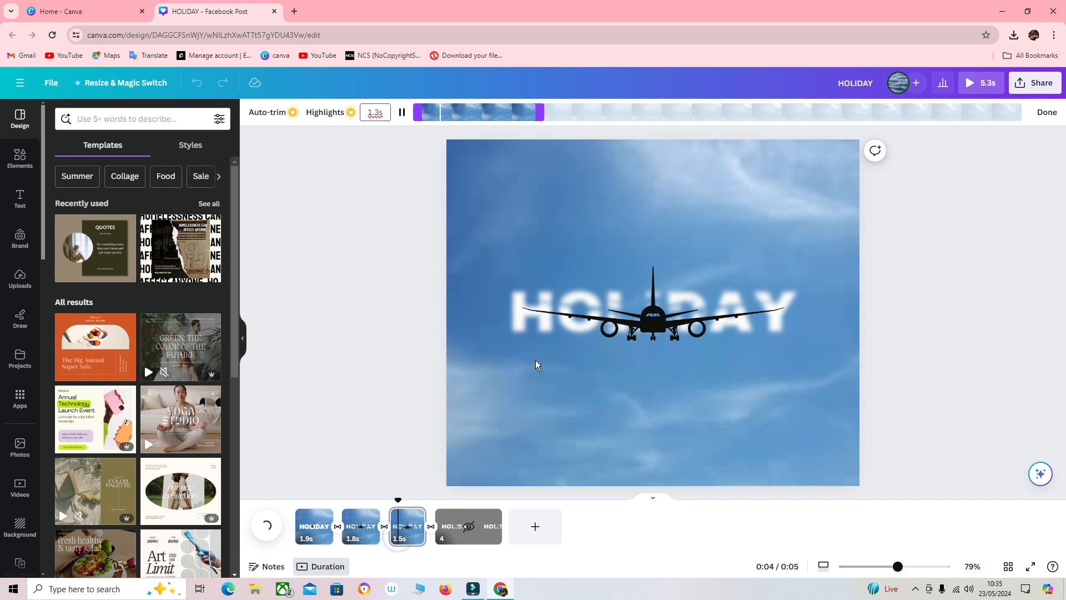
{"action": "left_click", "coordinate": [362, 542]}
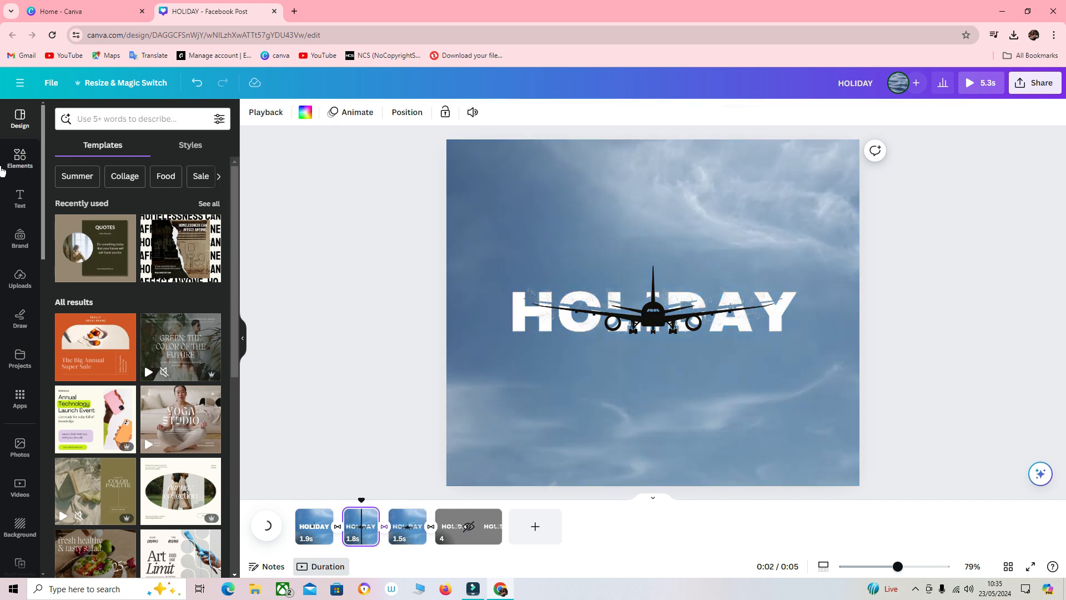
{"action": "left_click", "coordinate": [20, 158]}
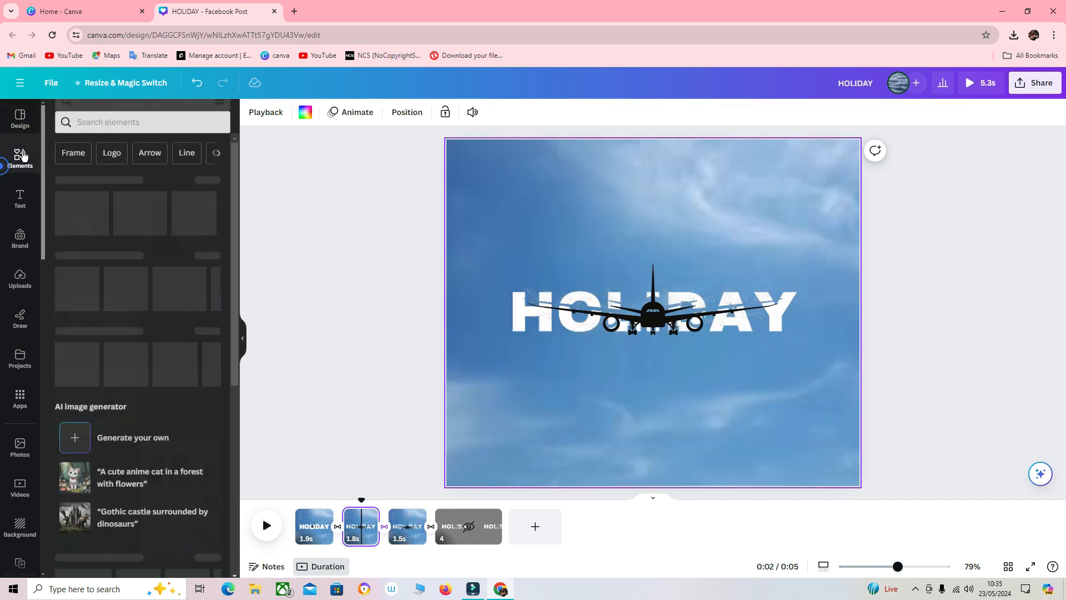
{"action": "left_click", "coordinate": [136, 118]}
{"action": "type", "text": "WALL"}
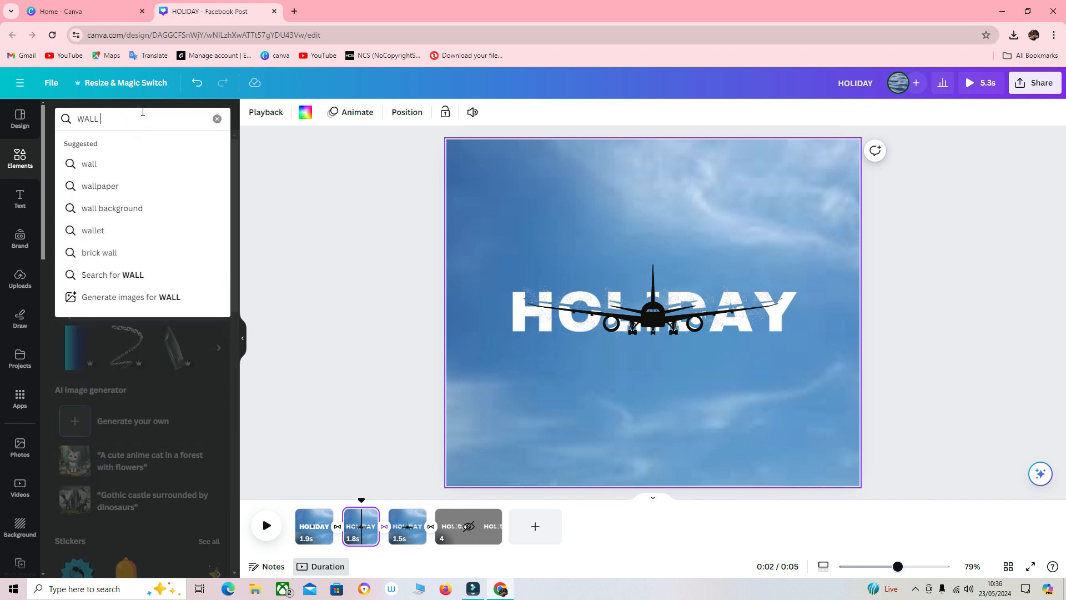
{"action": "type", "text": " C"}
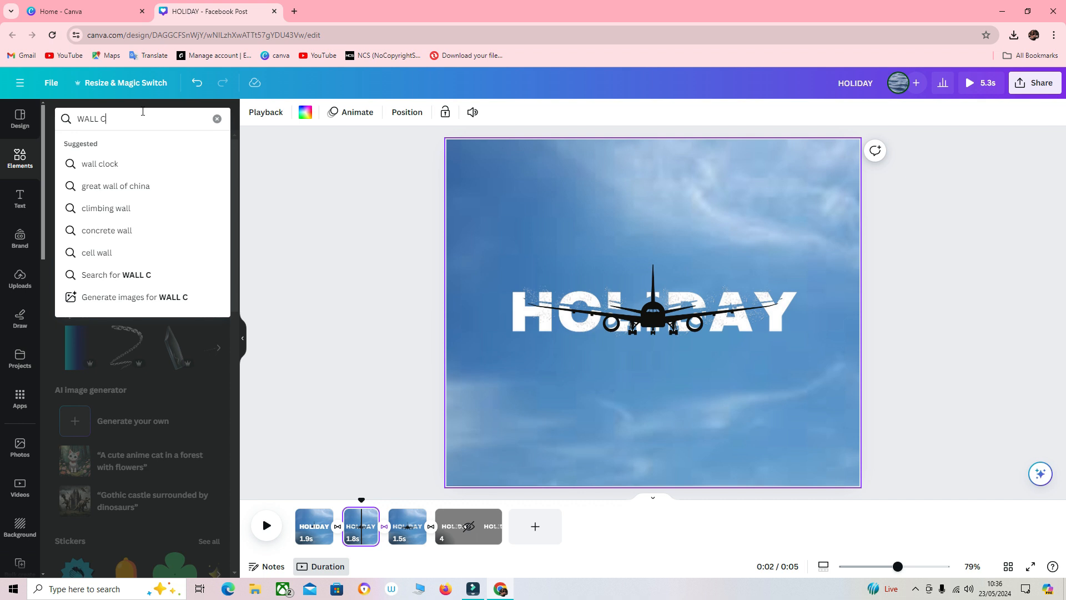
{"action": "type", "text": "R"}
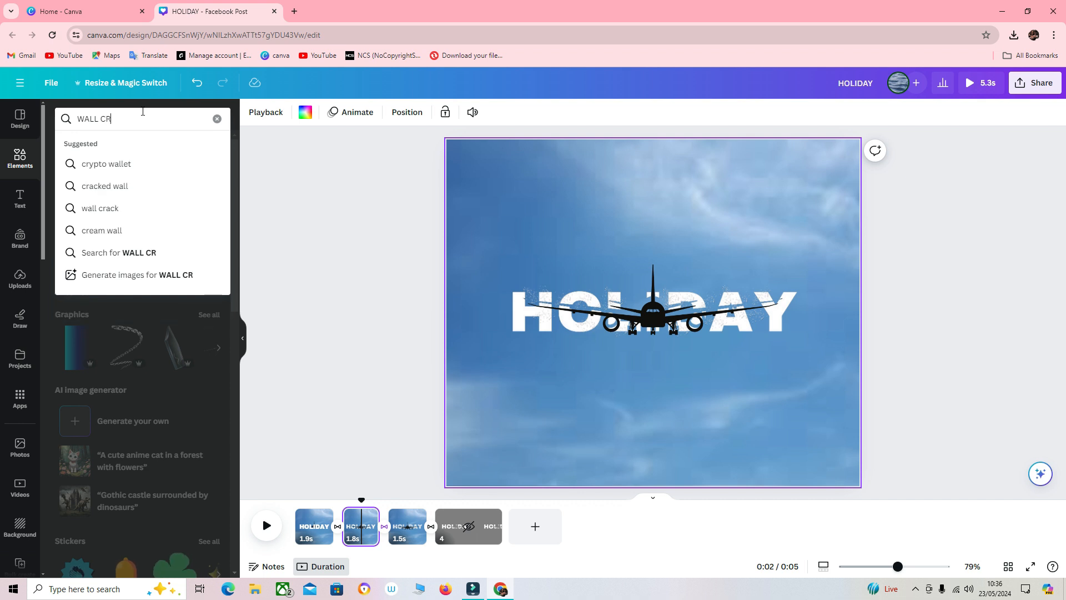
{"action": "left_click", "coordinate": [110, 209]}
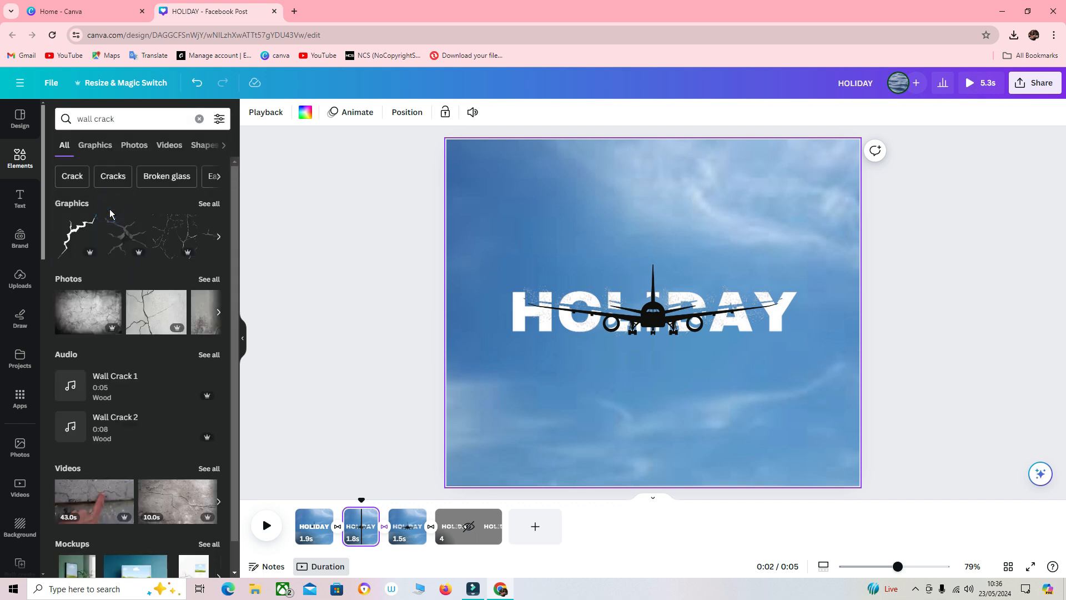
{"action": "left_click", "coordinate": [207, 204]}
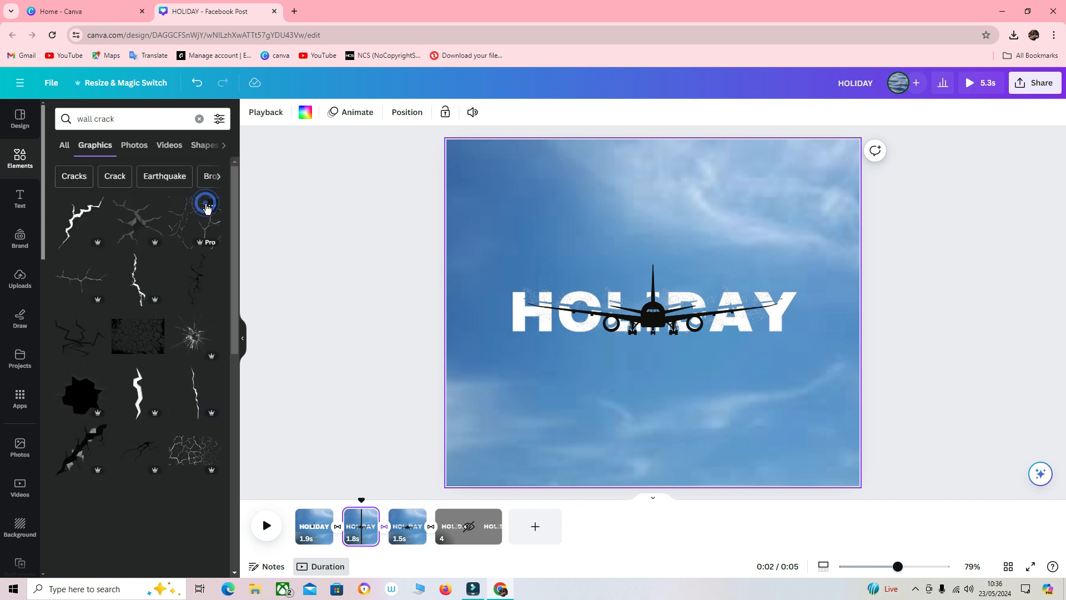
Add the thin black vertical crack graphic to the second page, shrink it, and place it over the letter H of HOLIDAY.
{"action": "left_click", "coordinate": [201, 275]}
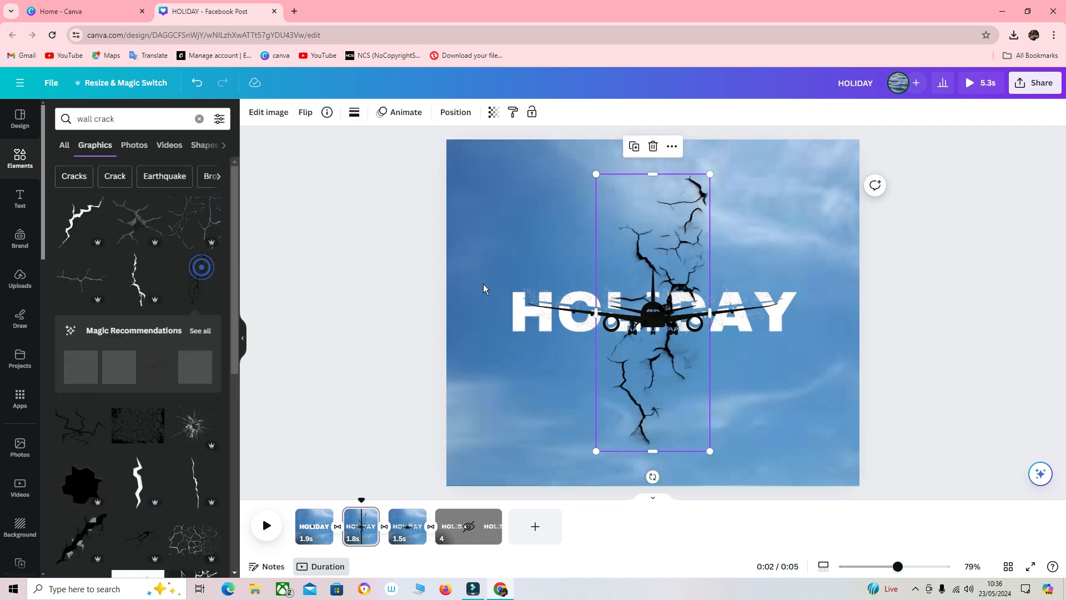
{"action": "left_click_drag", "start_coordinate": [710, 175], "coordinate": [608, 422]}
{"action": "left_click_drag", "start_coordinate": [613, 476], "coordinate": [533, 357]}
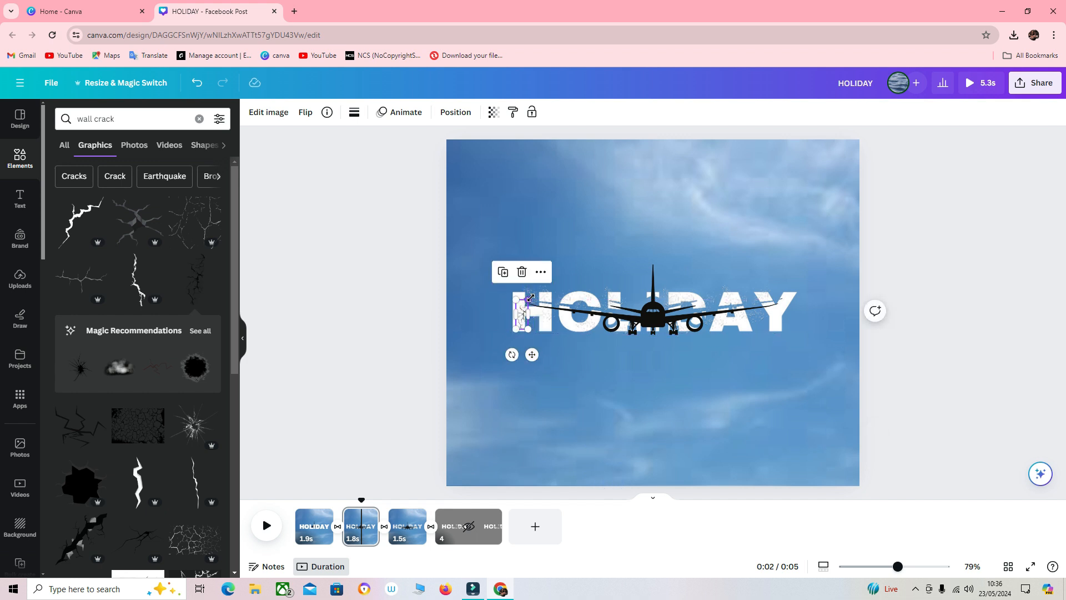
{"action": "left_click_drag", "start_coordinate": [530, 299], "coordinate": [528, 304]}
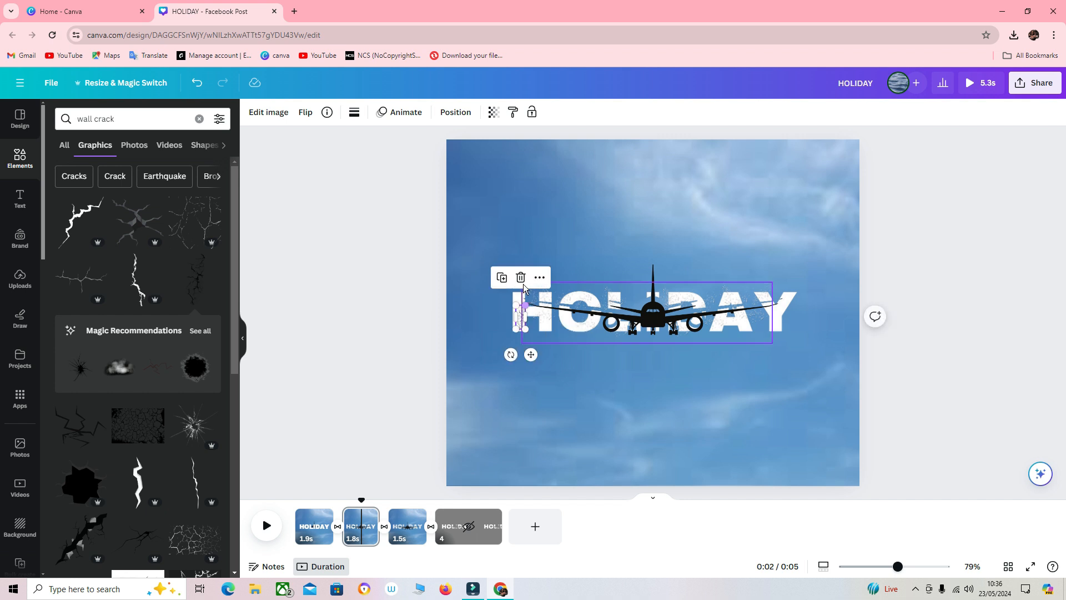
Set the crack's transparency to 57 and place a duplicate of it over the letter Y of HOLIDAY.
{"action": "left_click", "coordinate": [493, 113]}
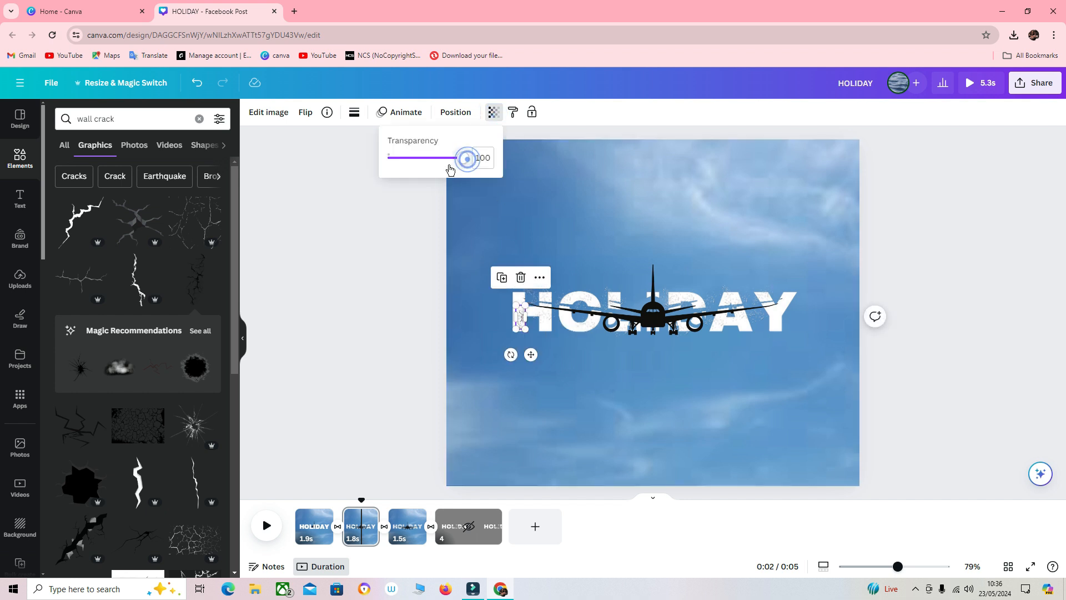
{"action": "left_click_drag", "start_coordinate": [458, 161], "coordinate": [431, 160]}
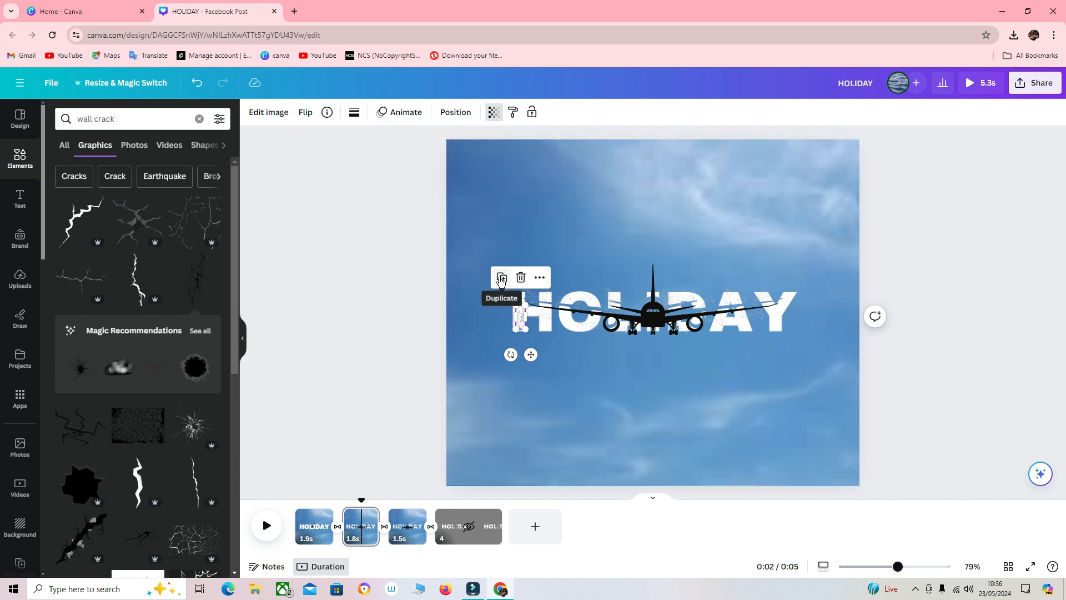
{"action": "left_click_drag", "start_coordinate": [531, 355], "coordinate": [787, 353]}
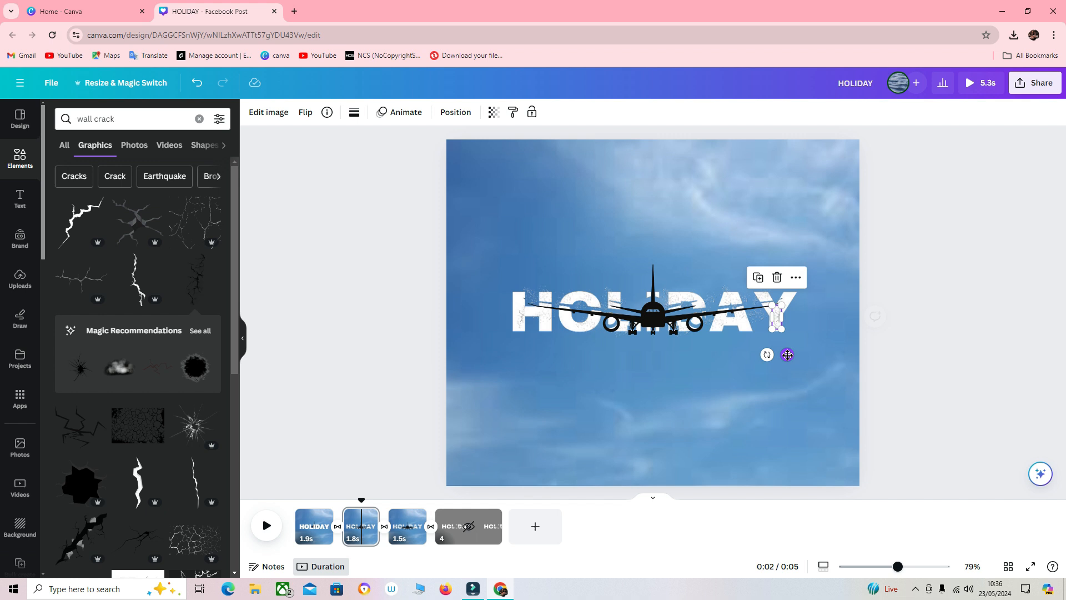
{"action": "left_click", "coordinate": [906, 367]}
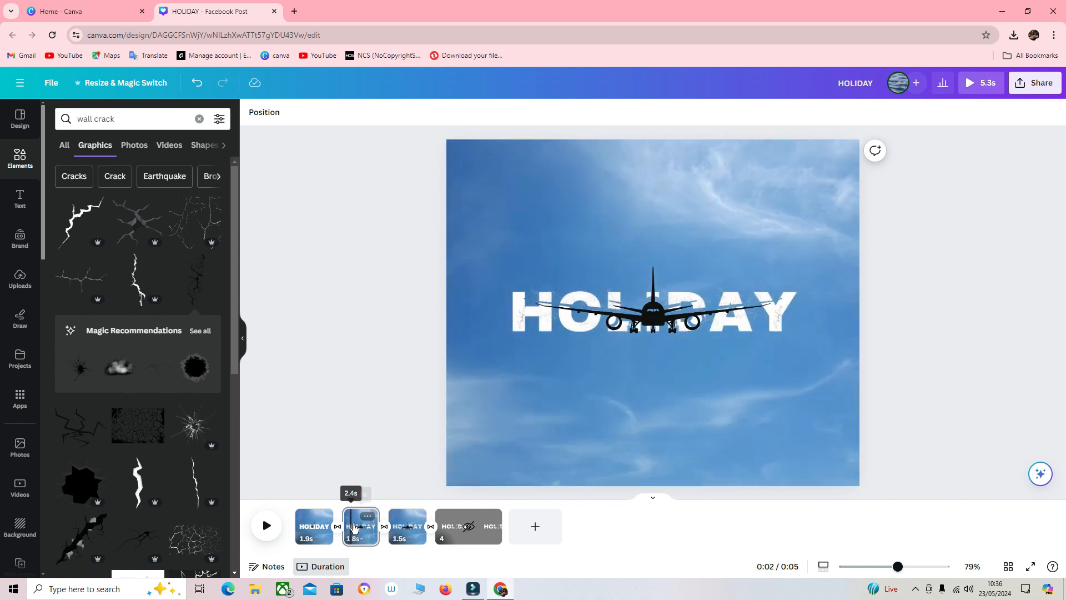
Copy both crack graphics from the second page and paste them onto the third page.
{"action": "left_click", "coordinate": [520, 321]}
{"action": "mouse_move", "coordinate": [521, 321]}
{"action": "left_mouse_down"}
{"action": "mouse_move", "coordinate": [792, 300]}
{"action": "mouse_move", "coordinate": [780, 316]}
{"action": "mouse_move", "coordinate": [722, 327]}
{"action": "mouse_move", "coordinate": [518, 324]}
{"action": "left_mouse_up"}
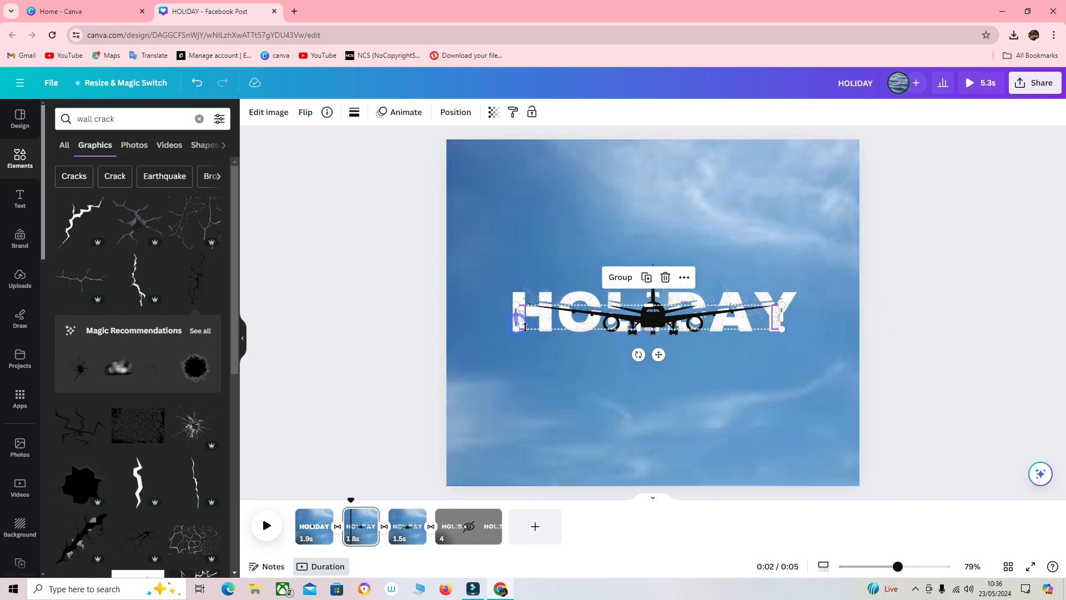
{"action": "left_click", "coordinate": [410, 532]}
{"action": "left_click", "coordinate": [463, 468]}
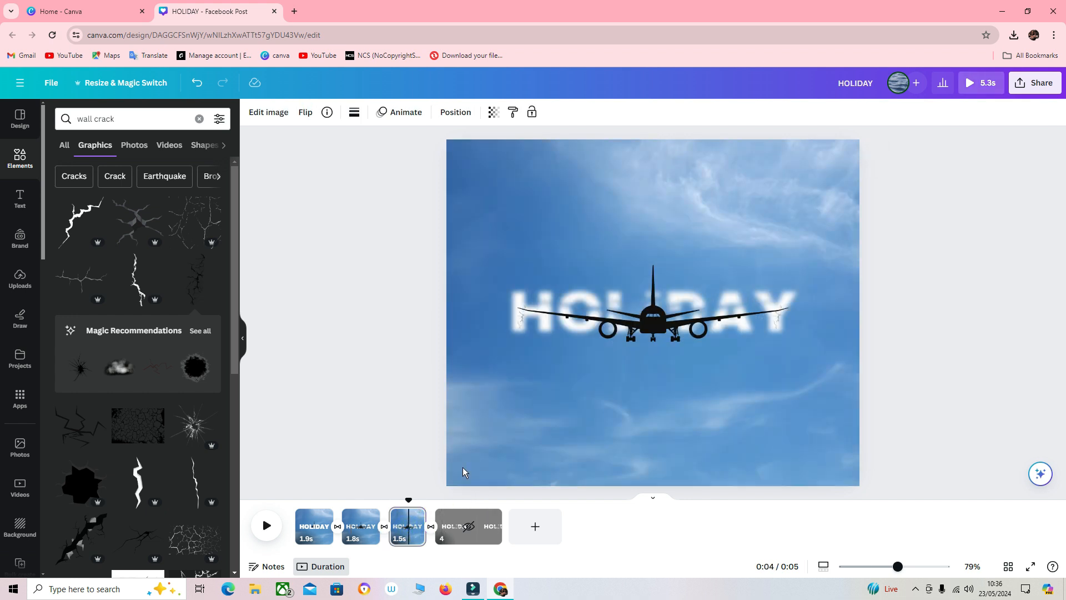
Set the transparency of both cracks on the third page to 16 and move them lower in the layer order.
{"action": "left_click", "coordinate": [493, 115]}
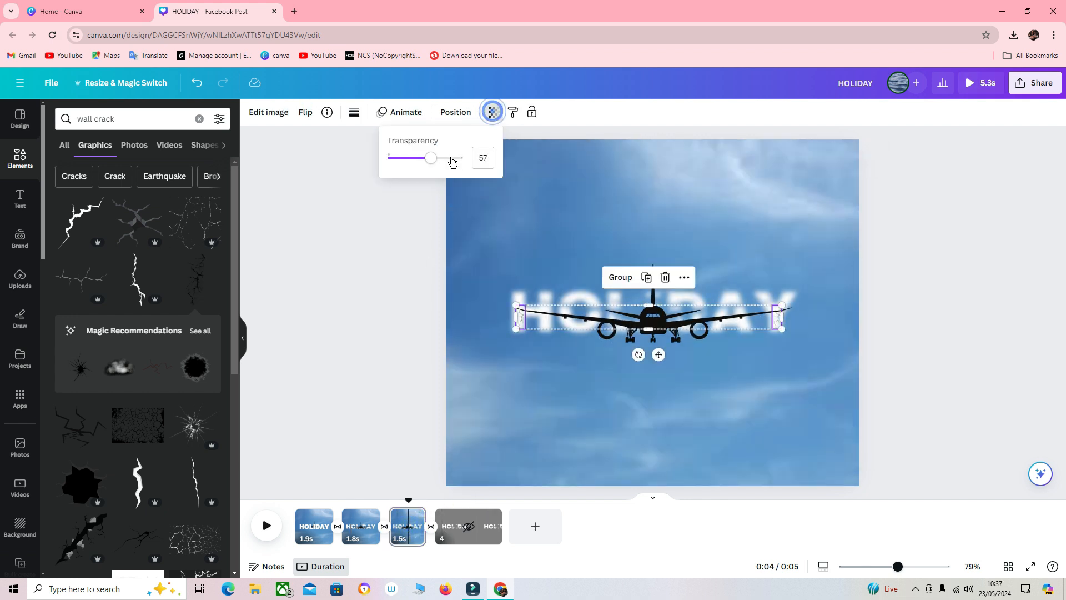
{"action": "left_click_drag", "start_coordinate": [452, 161], "coordinate": [404, 176]}
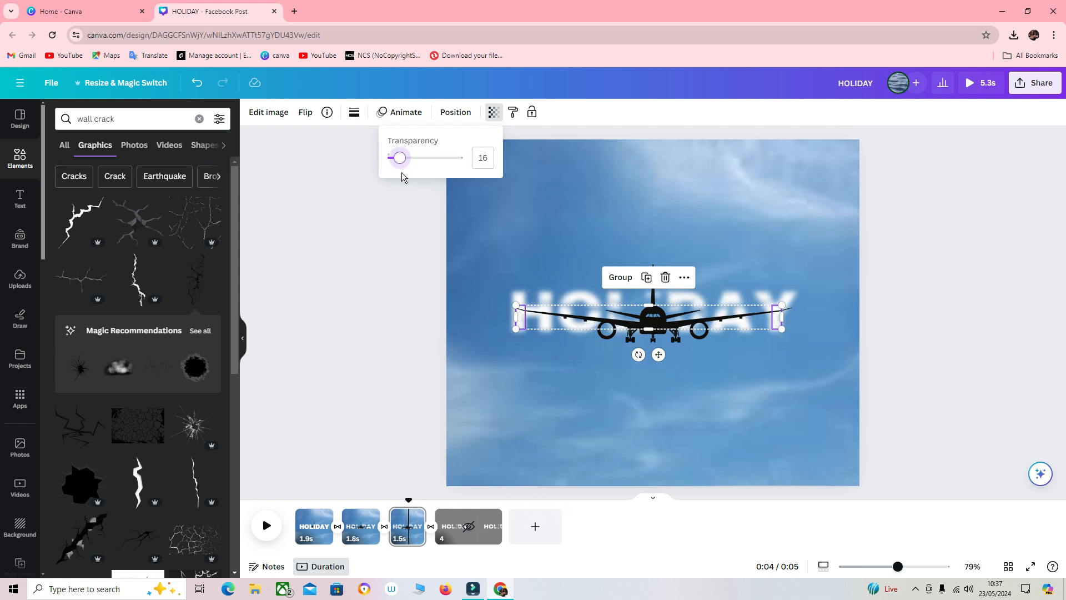
{"action": "left_click", "coordinate": [456, 112]}
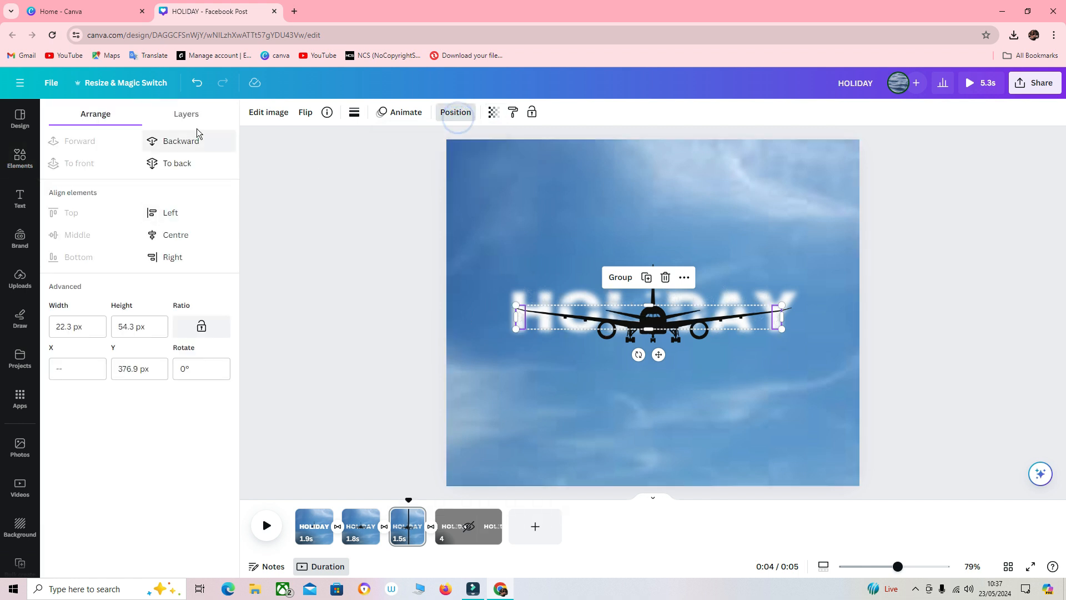
{"action": "left_click", "coordinate": [189, 116]}
{"action": "left_click_drag", "start_coordinate": [169, 185], "coordinate": [172, 289]}
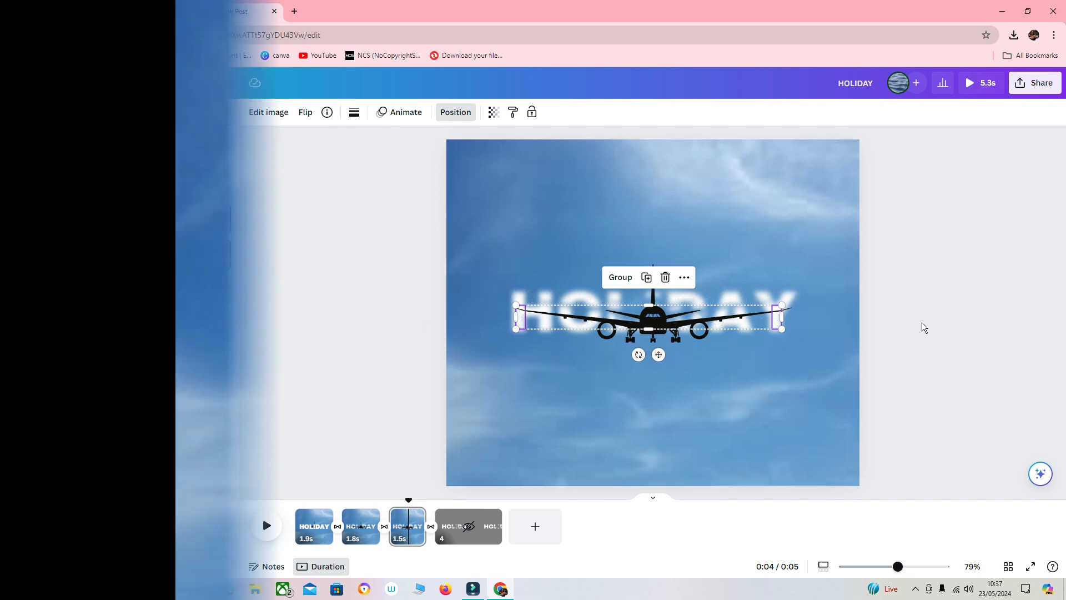